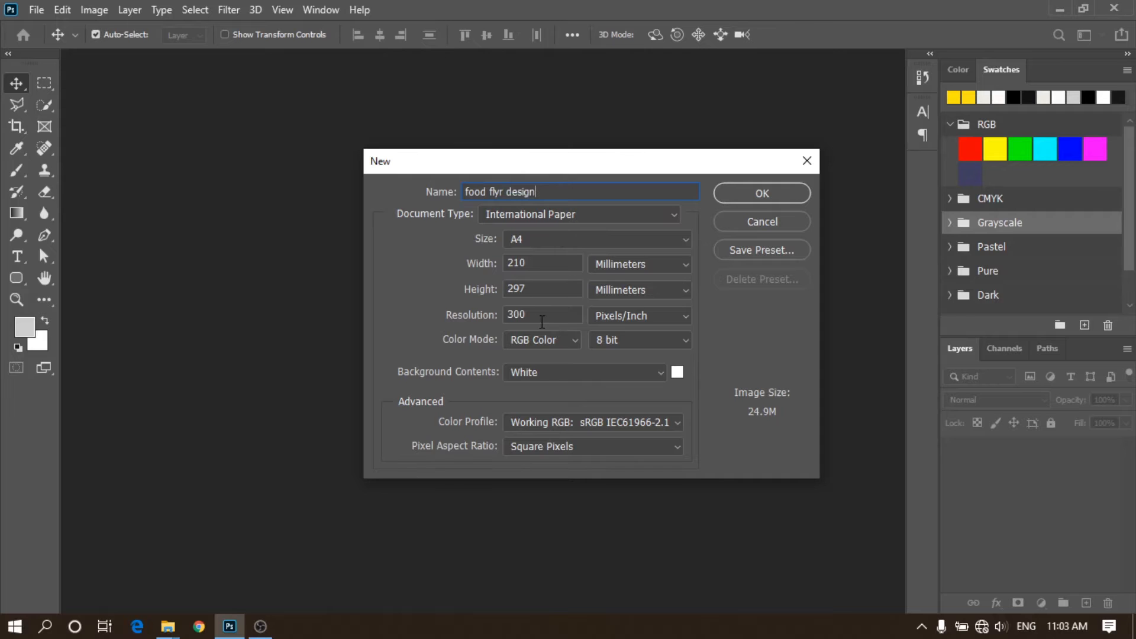
# Step: Create the A4 document, 210 × 297 mm at 300 pixels/inch, in RGB Color with a white background
pyautogui.click(563, 231)
pyautogui.click(561, 237)
pyautogui.click(764, 196)
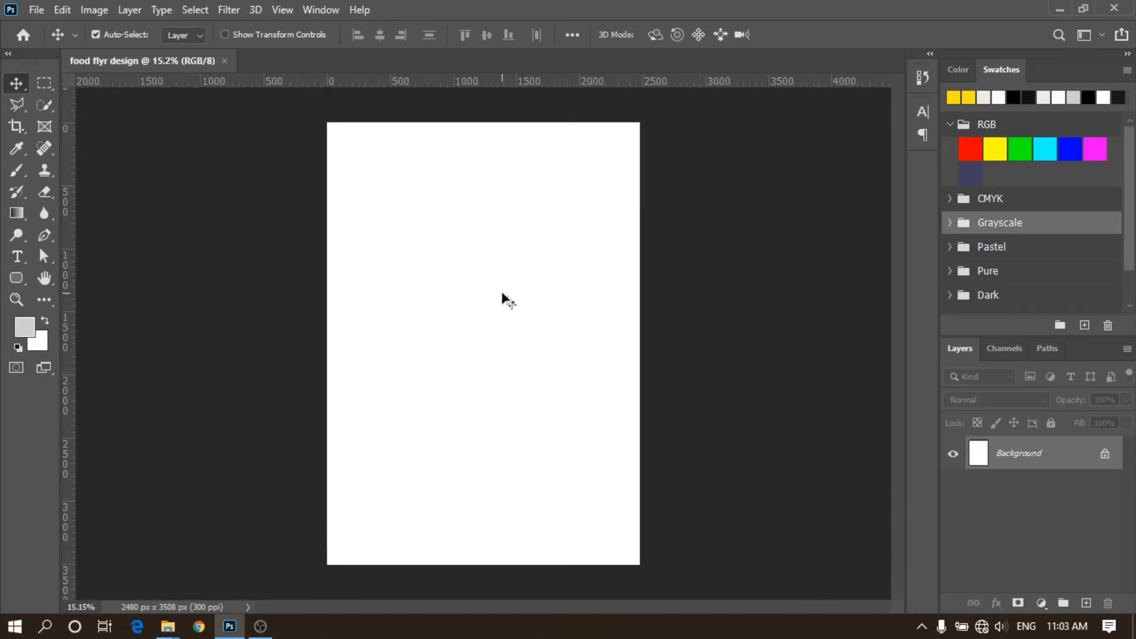
# Step: Draw a closed black Pen tool shape, about 3027 × 2657 px, with a zigzag upper edge, covering the lower two-thirds of the page
pyautogui.click(44, 235)
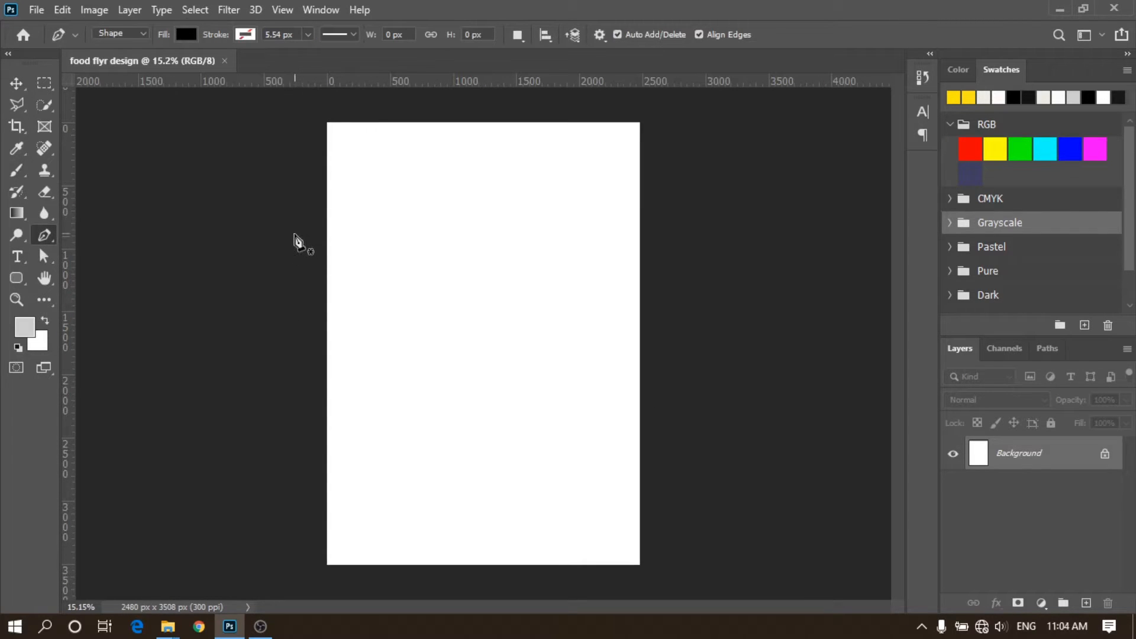
pyautogui.click(303, 251)
pyautogui.click(413, 284)
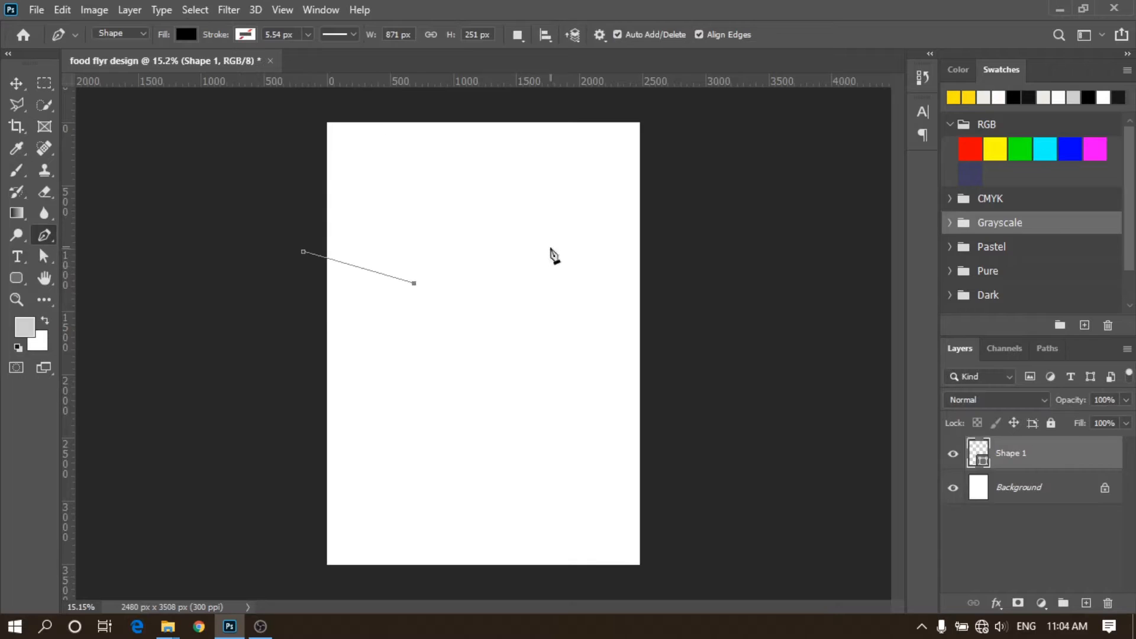
pyautogui.click(556, 252)
pyautogui.click(659, 282)
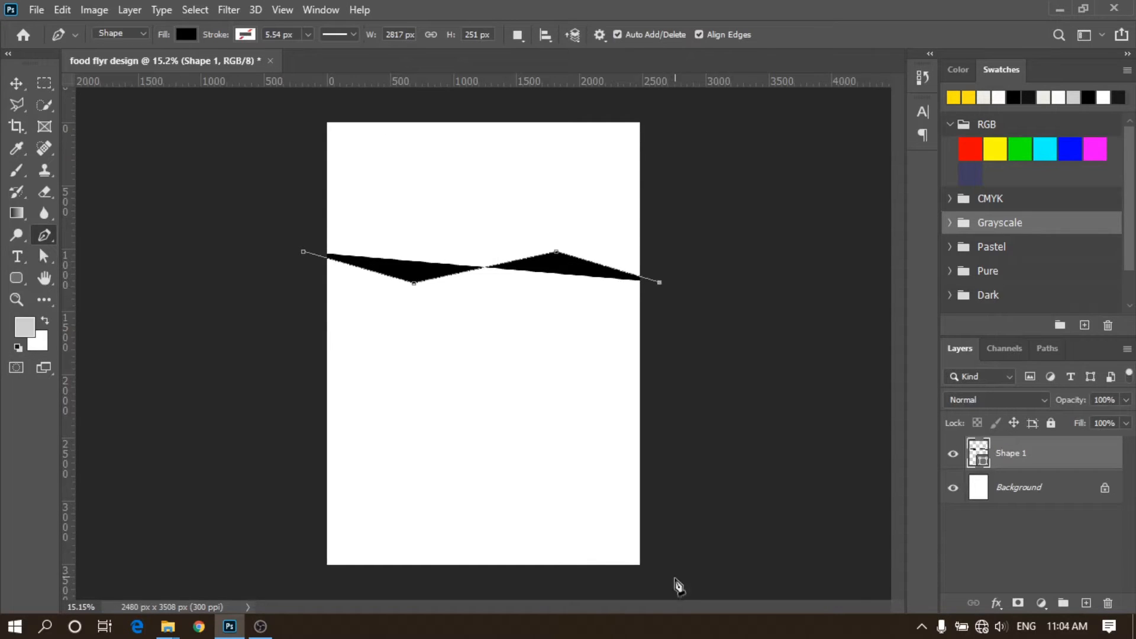
pyautogui.click(675, 586)
pyautogui.click(292, 582)
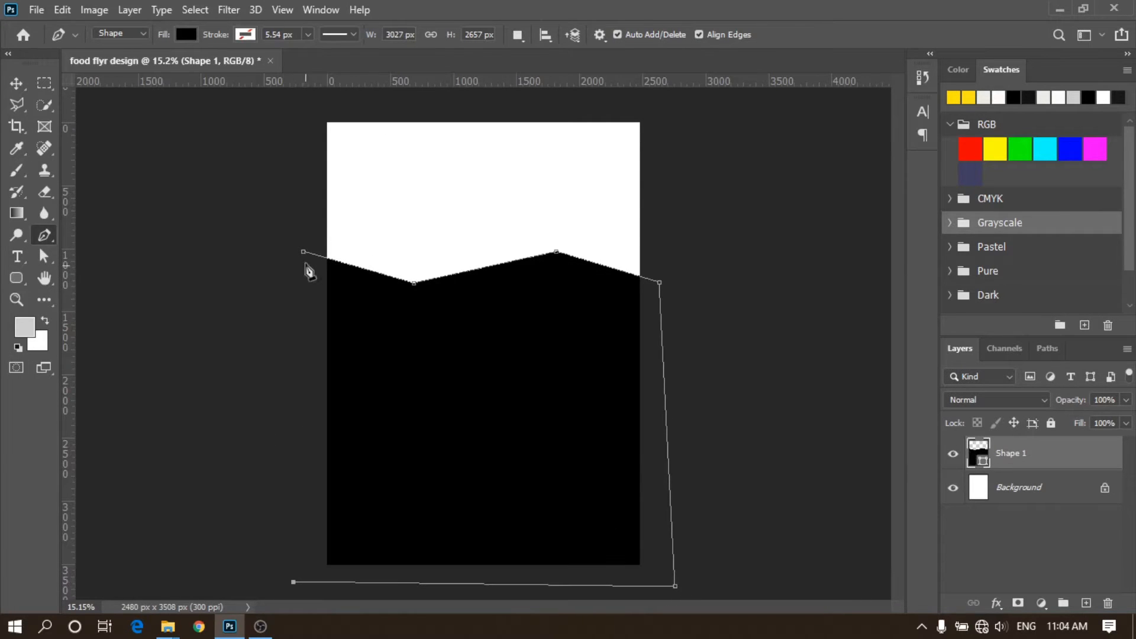
pyautogui.click(303, 252)
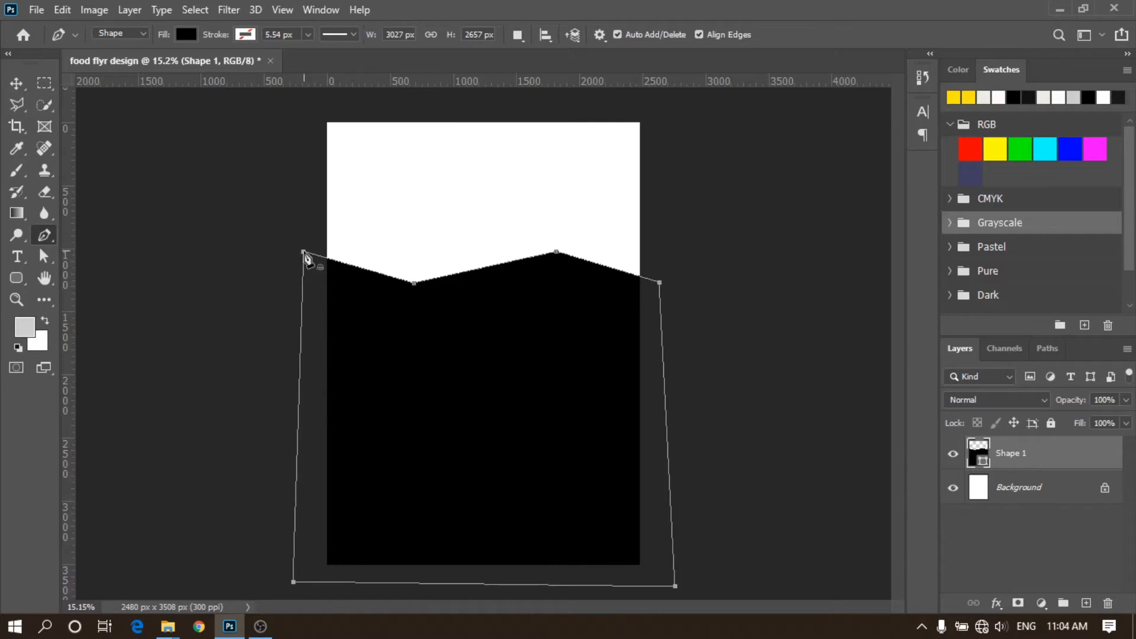
pyautogui.click(16, 83)
pyautogui.click(195, 349)
# Step: Duplicate the black shape layer and fill the copy with yellow ffe400
pyautogui.click(1039, 453)
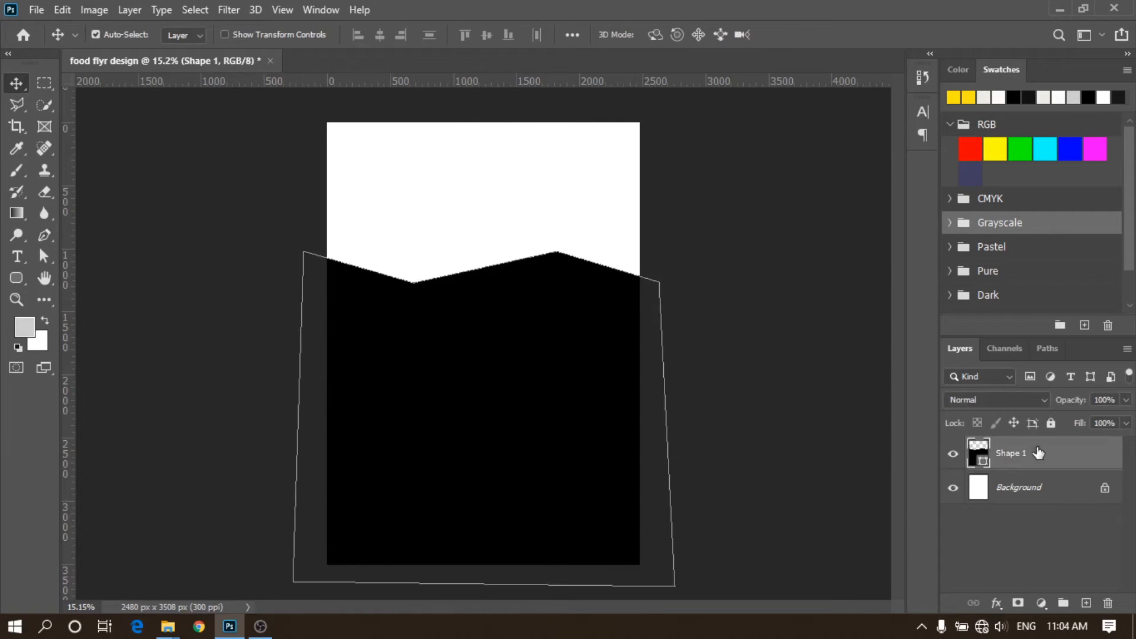
pyautogui.click(996, 605)
pyautogui.click(966, 566)
pyautogui.click(1014, 457)
pyautogui.hotkey('ctrl', 'j')
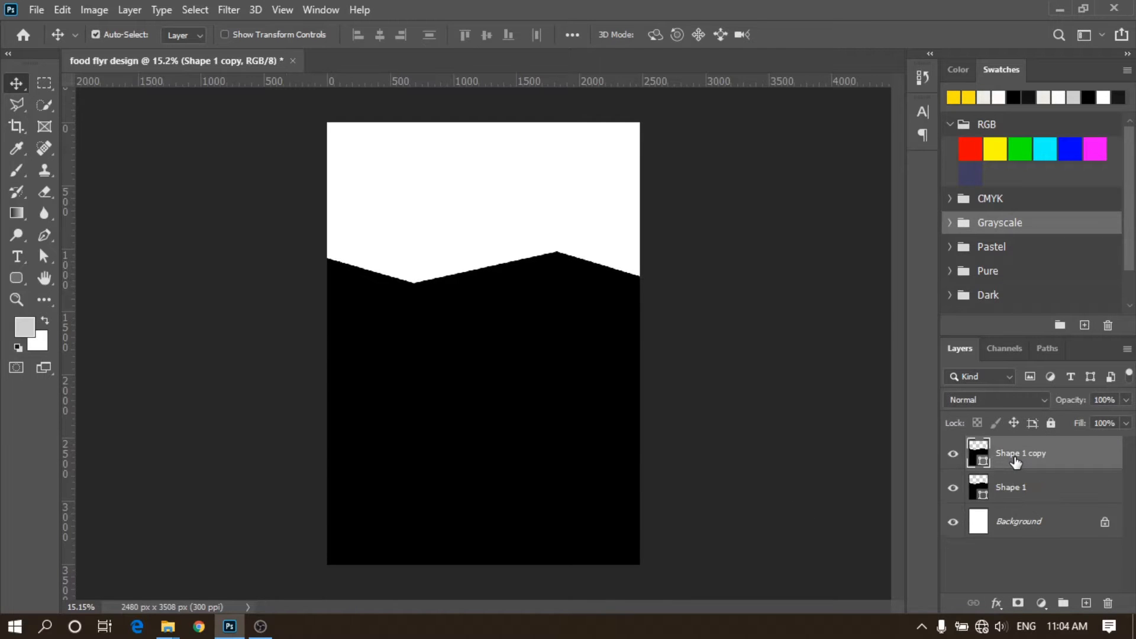
pyautogui.doubleClick(982, 460)
pyautogui.write('ffe400')
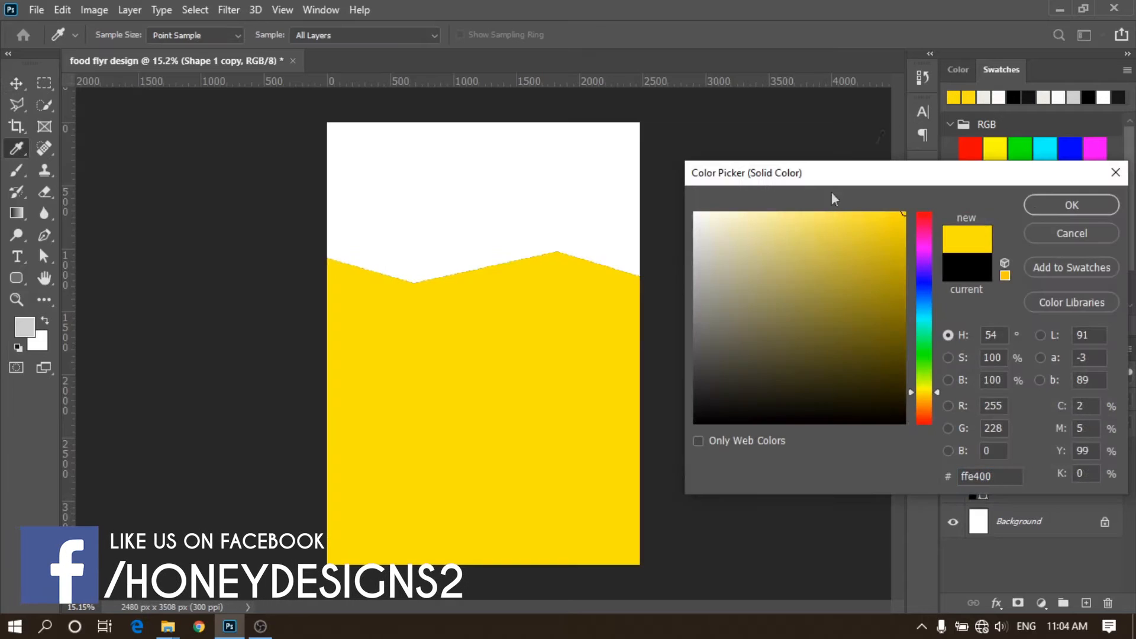
pyautogui.click(1070, 205)
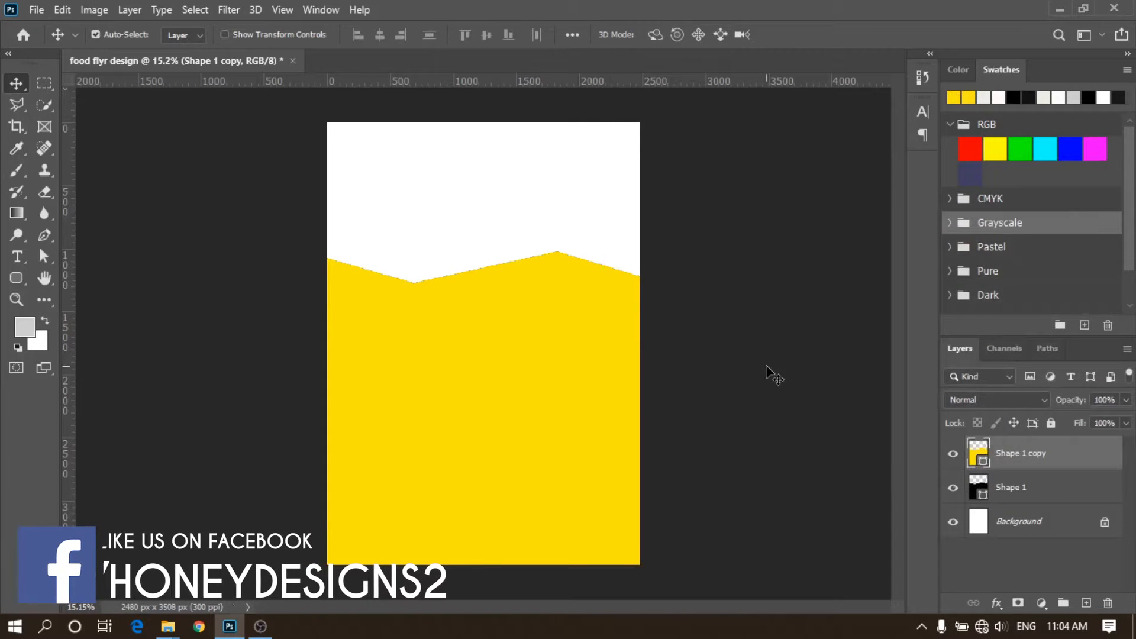
# Step: Place the yellow copy beneath the black shape and nudge it upward to leave a thin yellow band along the zigzag edge
pyautogui.click(1017, 513)
pyautogui.press('Down')
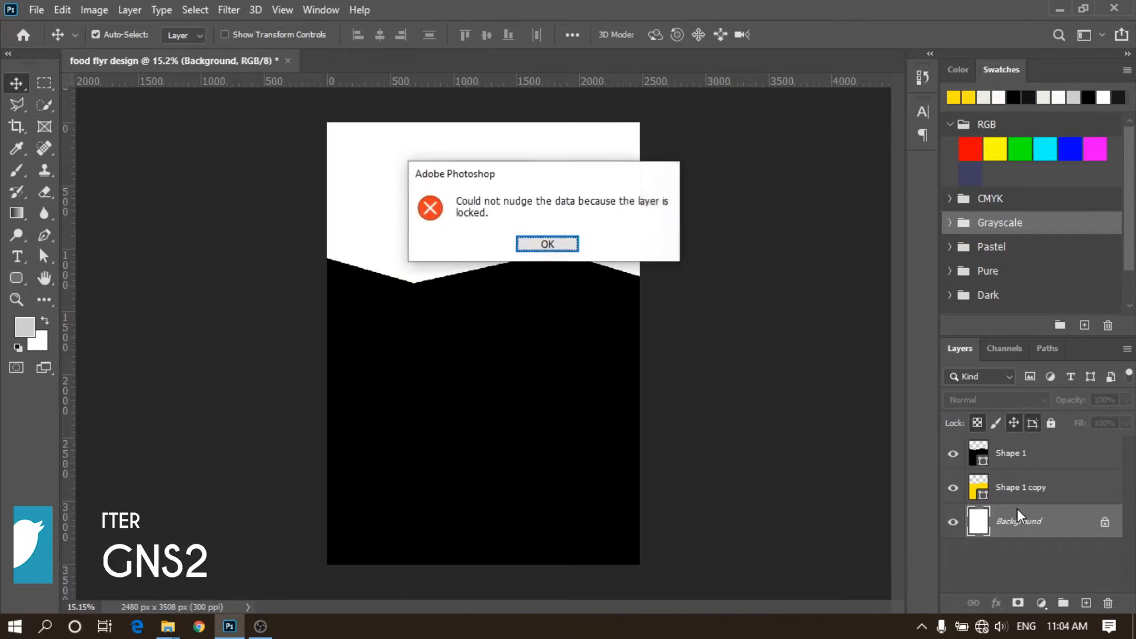
pyautogui.press('Return')
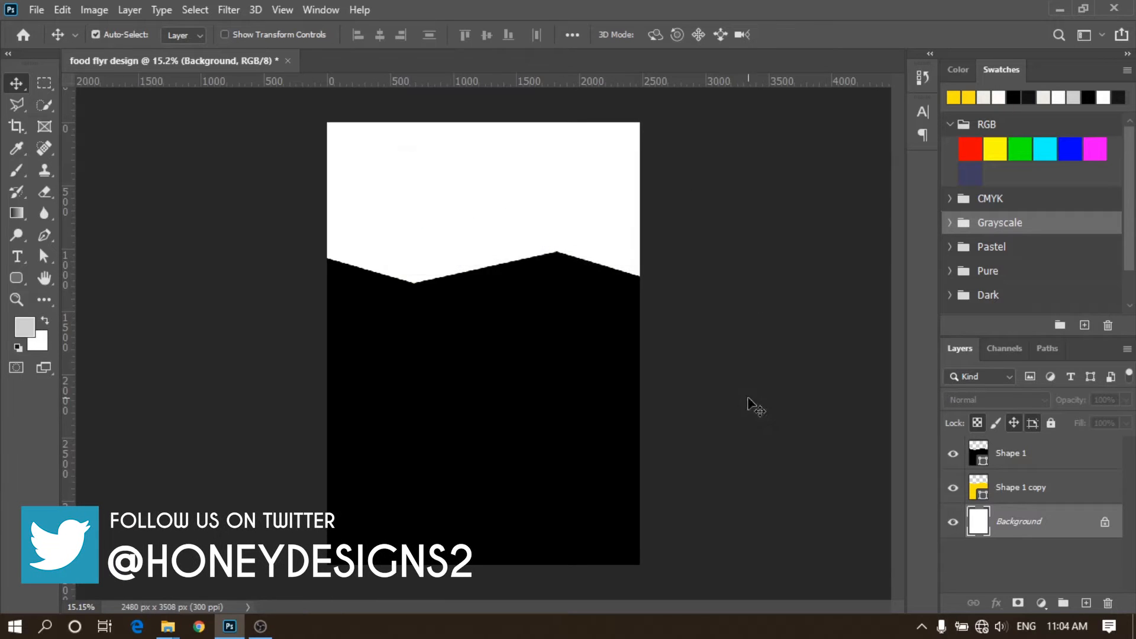
pyautogui.click(998, 488)
pyautogui.hotkey('shift', 'Up')
pyautogui.hotkey('shift', 'Up')
pyautogui.hotkey('shift', 'Up')
pyautogui.hotkey('shift', 'Up')
pyautogui.hotkey('shift', 'Up')
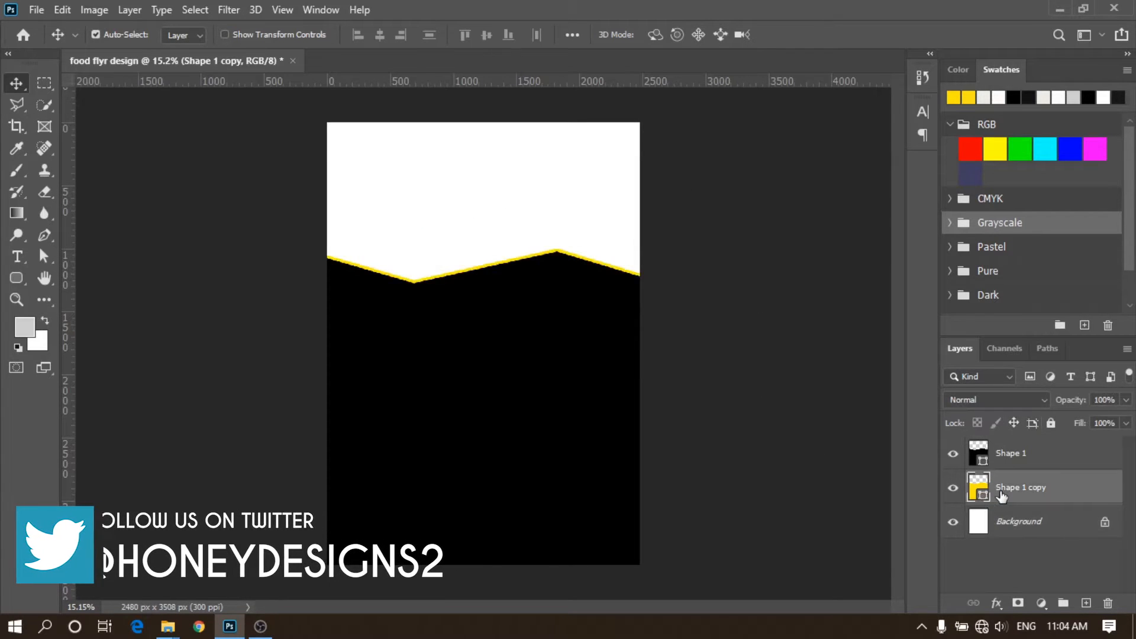
pyautogui.hotkey('shift', 'Up')
pyautogui.hotkey('shift', 'Up')
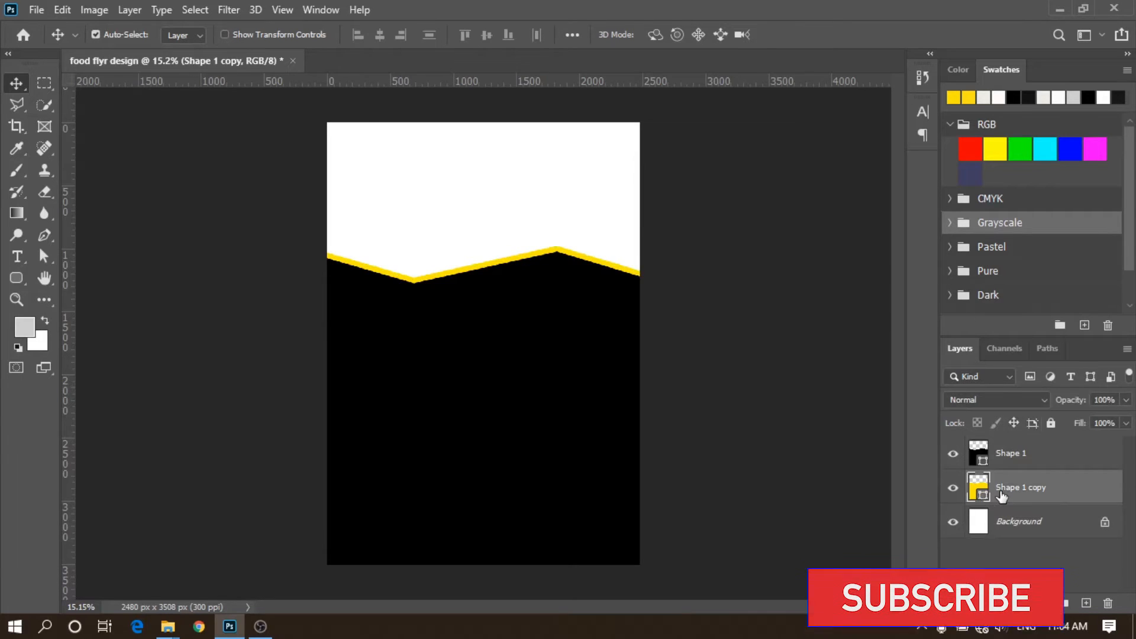
pyautogui.click(791, 447)
# Step: Add a Gradient Overlay to the black Shape 1 layer and keep the gradient's first color stop at black 000000
pyautogui.click(1063, 465)
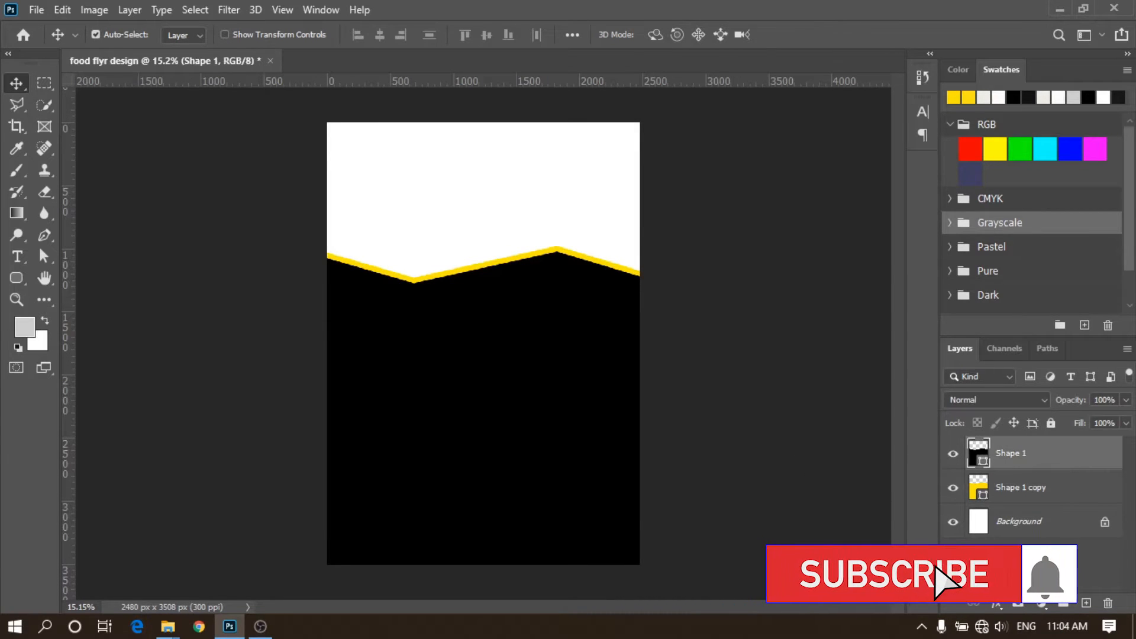
pyautogui.click(998, 605)
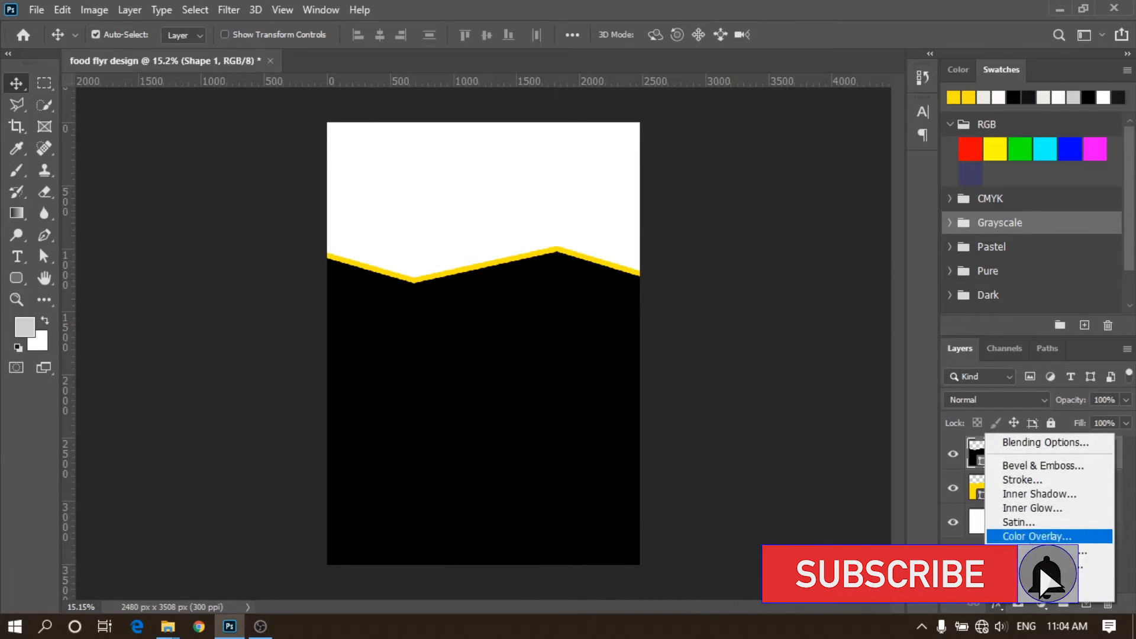
pyautogui.click(1041, 551)
pyautogui.moveTo(557, 113); pyautogui.dragTo(814, 95)
pyautogui.click(939, 190)
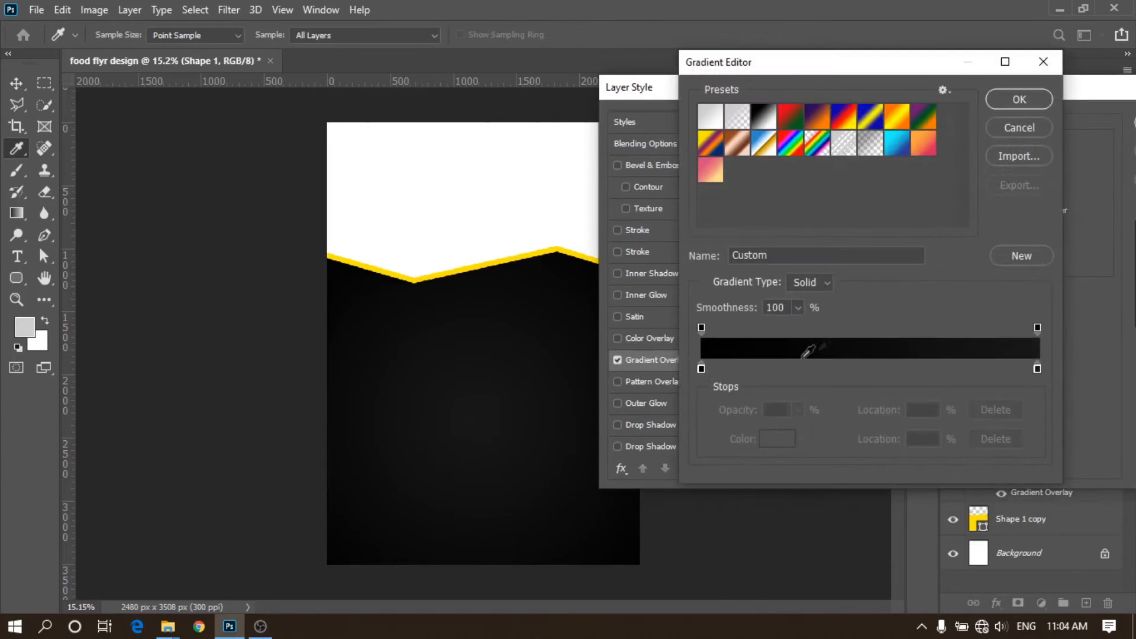
pyautogui.click(701, 369)
pyautogui.click(767, 439)
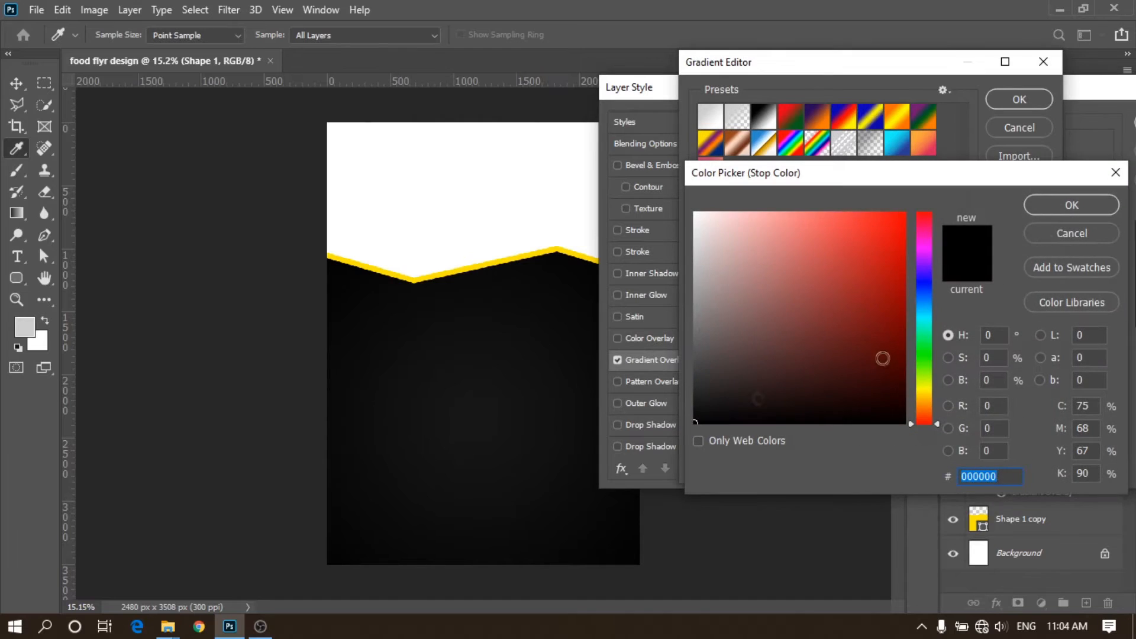
pyautogui.click(1071, 205)
# Step: Set the gradient's end stop to a very dark grey and apply the reversed radial overlay at 150% scale
pyautogui.click(1037, 368)
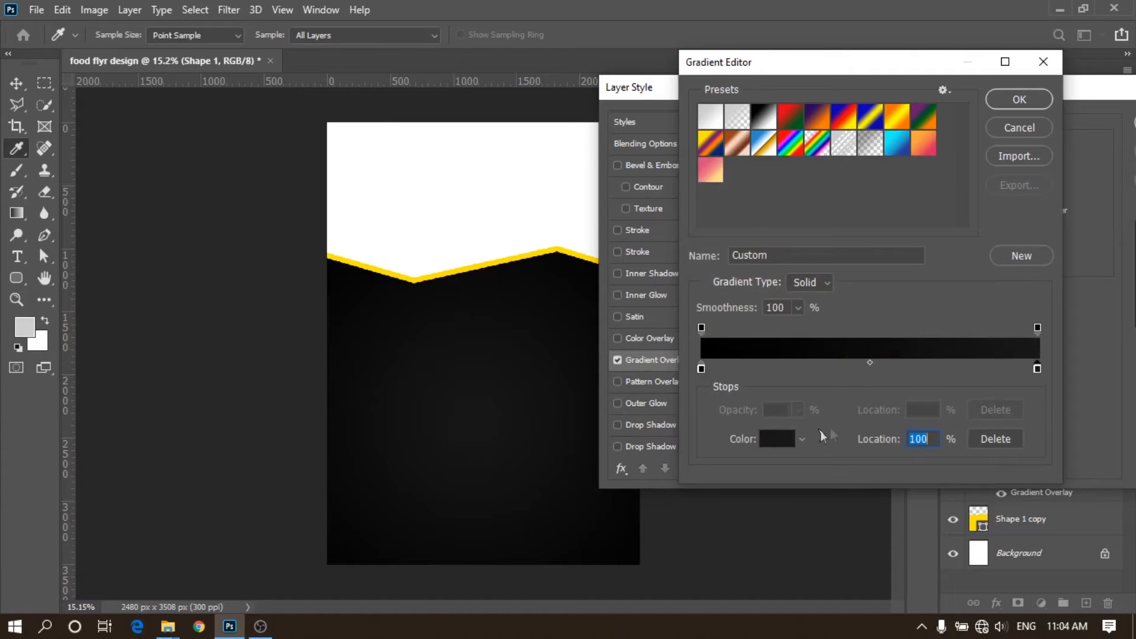
pyautogui.click(774, 437)
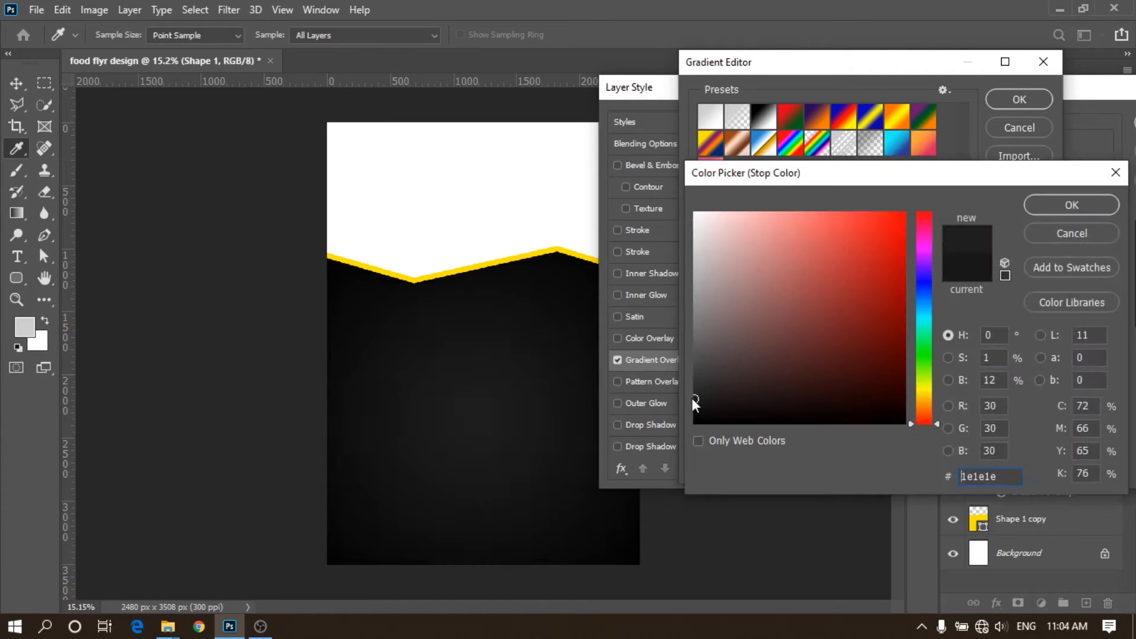
pyautogui.click(693, 405)
pyautogui.click(694, 406)
pyautogui.click(1035, 205)
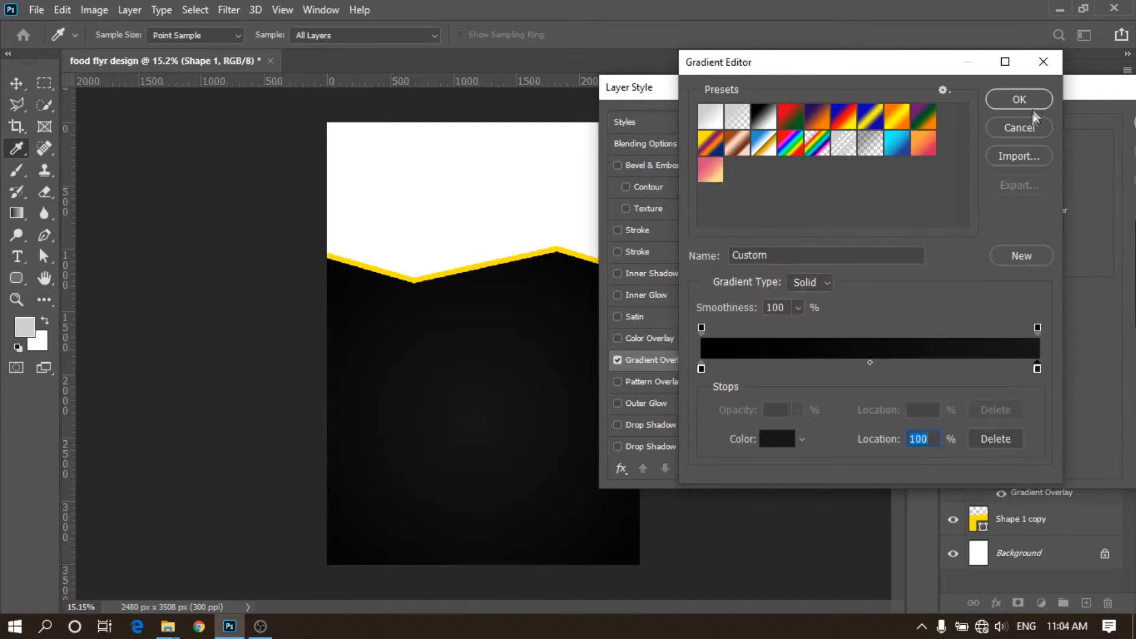
pyautogui.click(1009, 96)
pyautogui.moveTo(1009, 97); pyautogui.dragTo(913, 93)
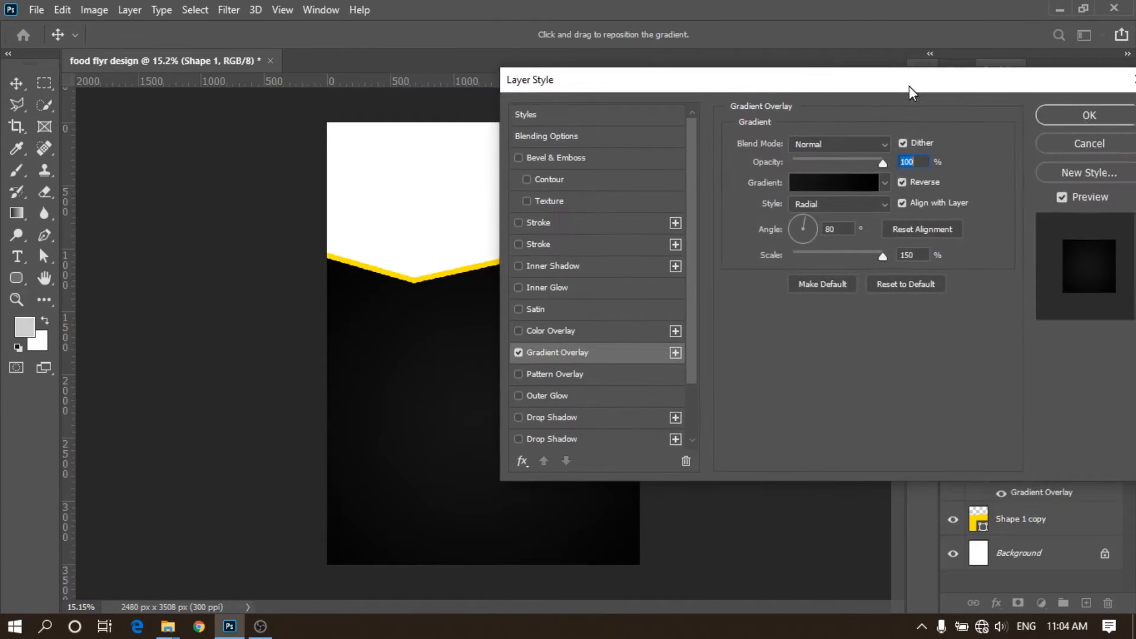
pyautogui.click(1085, 113)
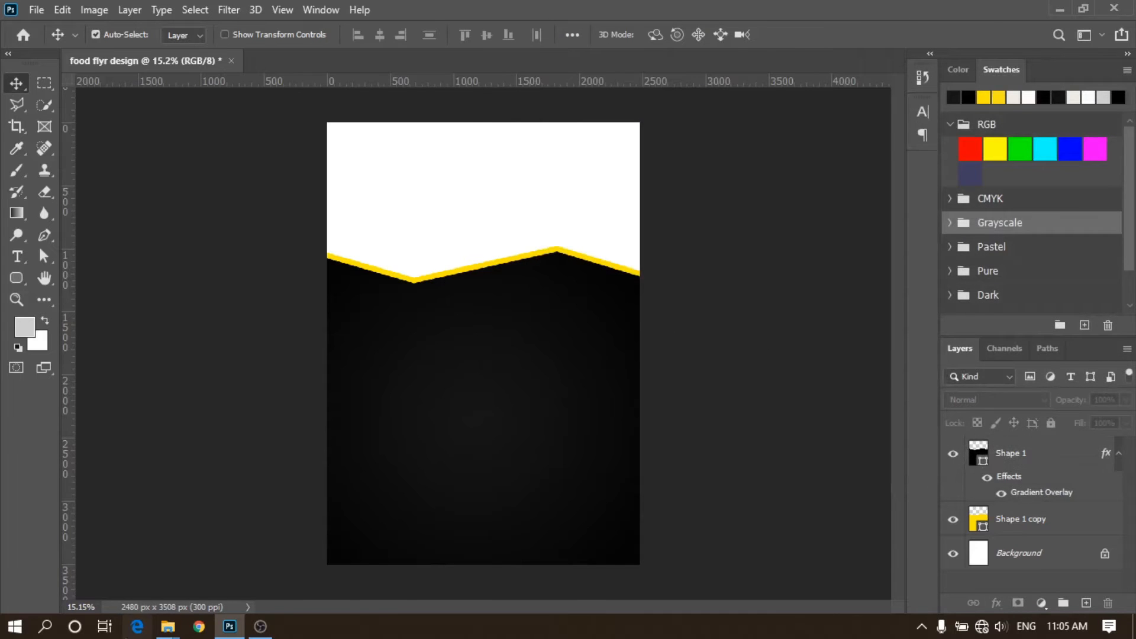
# Step: Place the aaaaaaasmall-703x422 chicken photo from File Explorer across the page's upper area and move its layer beneath the yellow shape
pyautogui.moveTo(168, 625)
pyautogui.moveTo(175, 505)
pyautogui.click(168, 547)
pyautogui.moveTo(175, 105); pyautogui.dragTo(467, 337)
pyautogui.moveTo(498, 270); pyautogui.dragTo(485, 202)
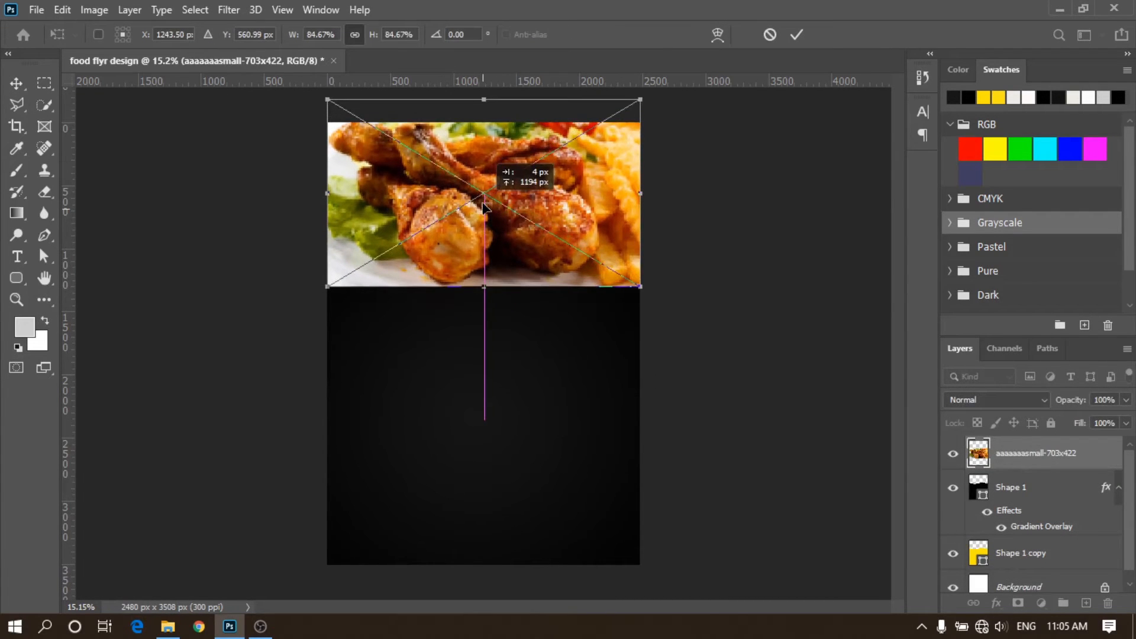
pyautogui.click(796, 36)
pyautogui.moveTo(1045, 467); pyautogui.dragTo(1041, 569)
pyautogui.click(727, 325)
# Step: Apply a Gaussian Blur with a 5.0 pixel radius to the chicken photo layer
pyautogui.scroll(1, 556, 195)
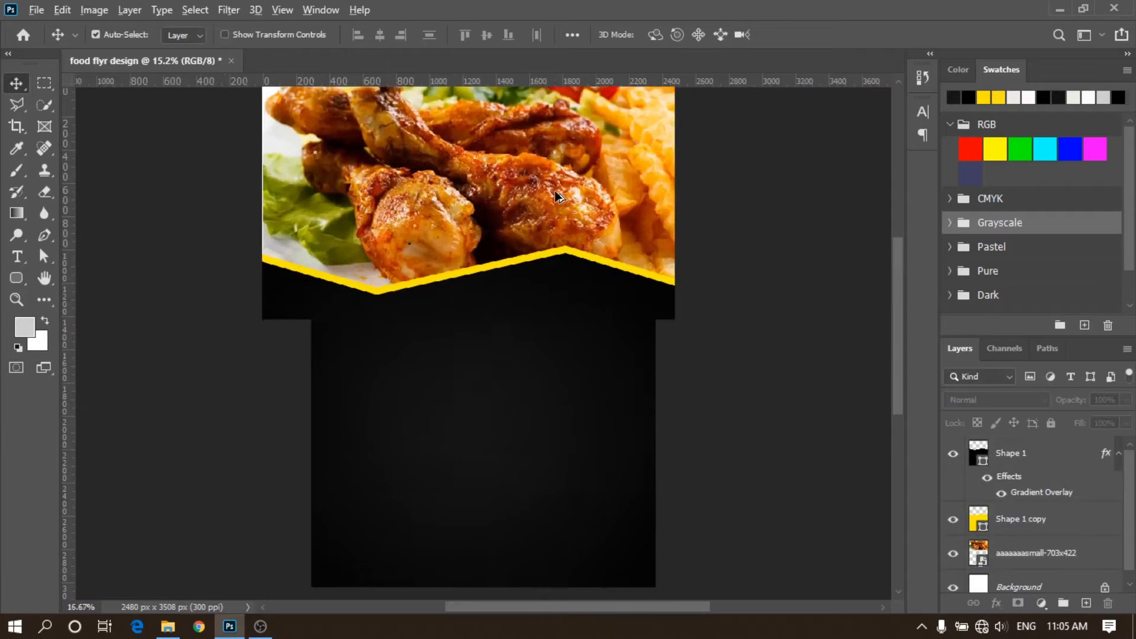
pyautogui.scroll(3, 556, 195)
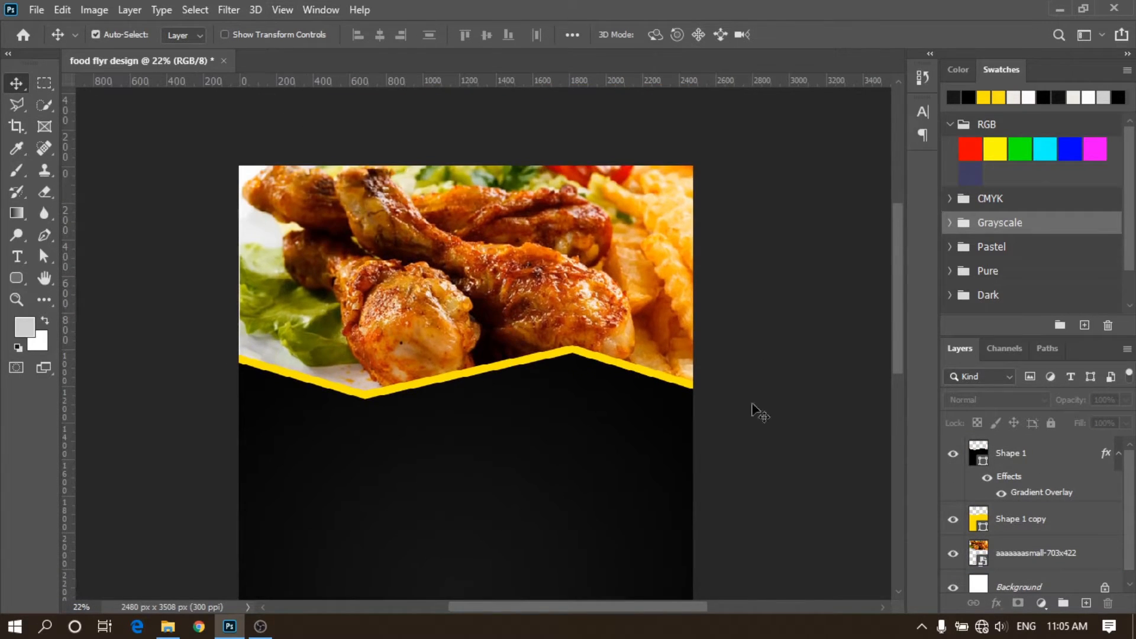
pyautogui.click(1016, 550)
pyautogui.click(227, 9)
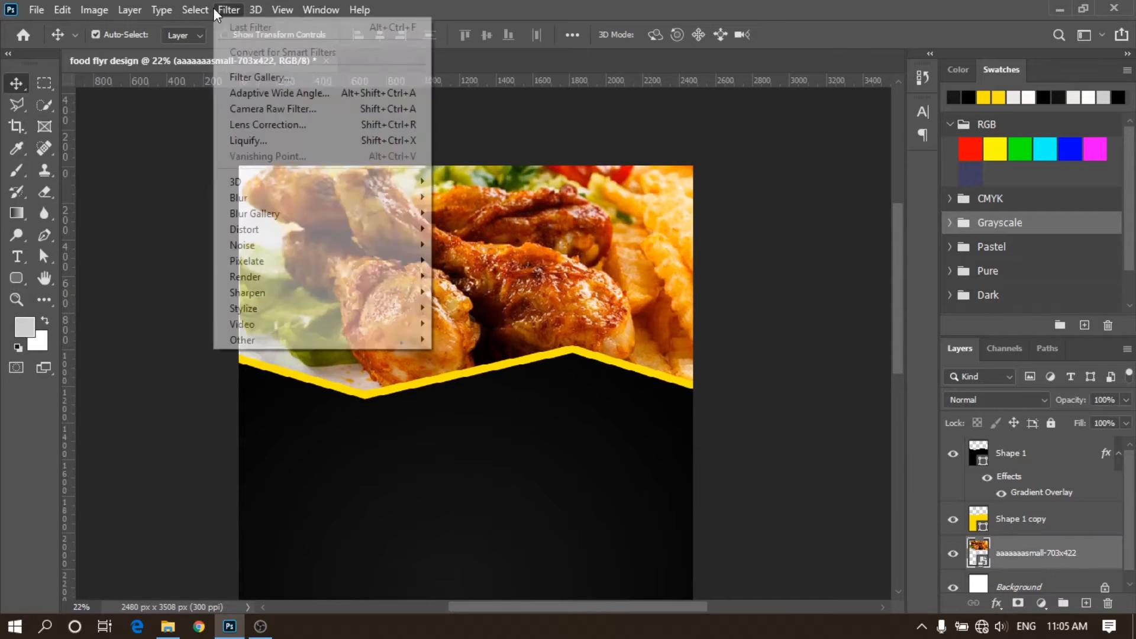
pyautogui.moveTo(287, 236)
pyautogui.moveTo(414, 197)
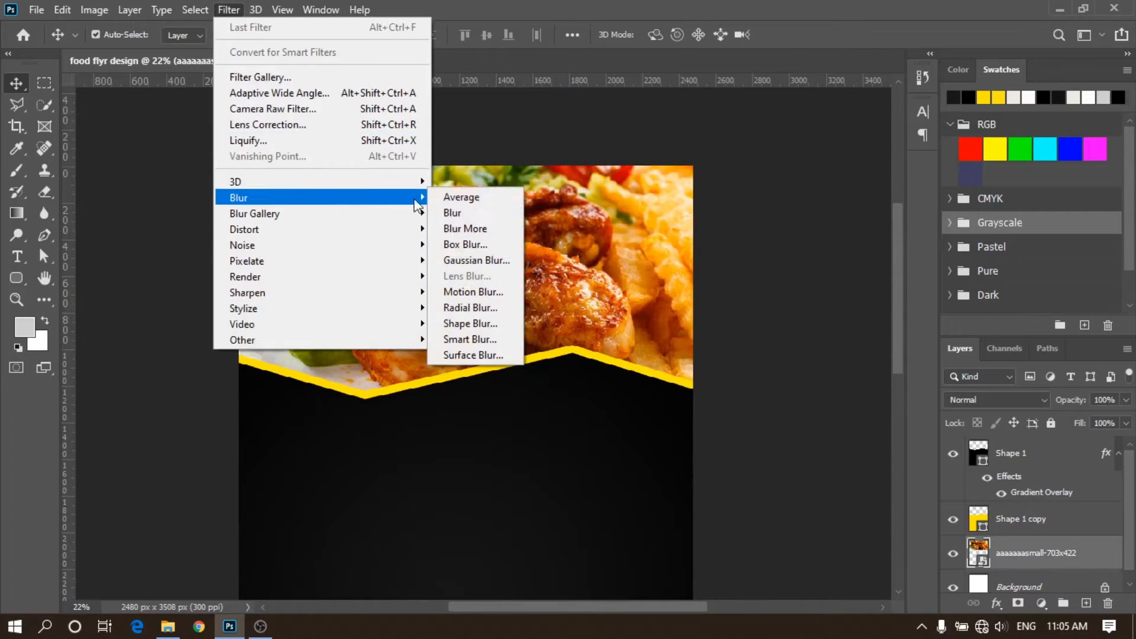
pyautogui.click(480, 258)
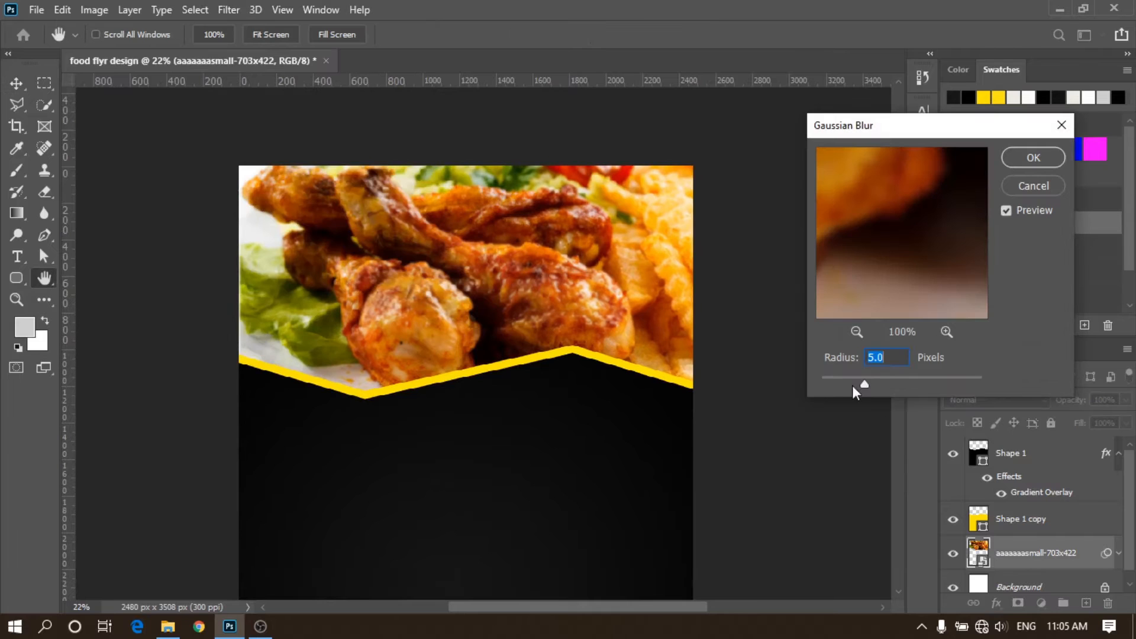
pyautogui.click(1030, 158)
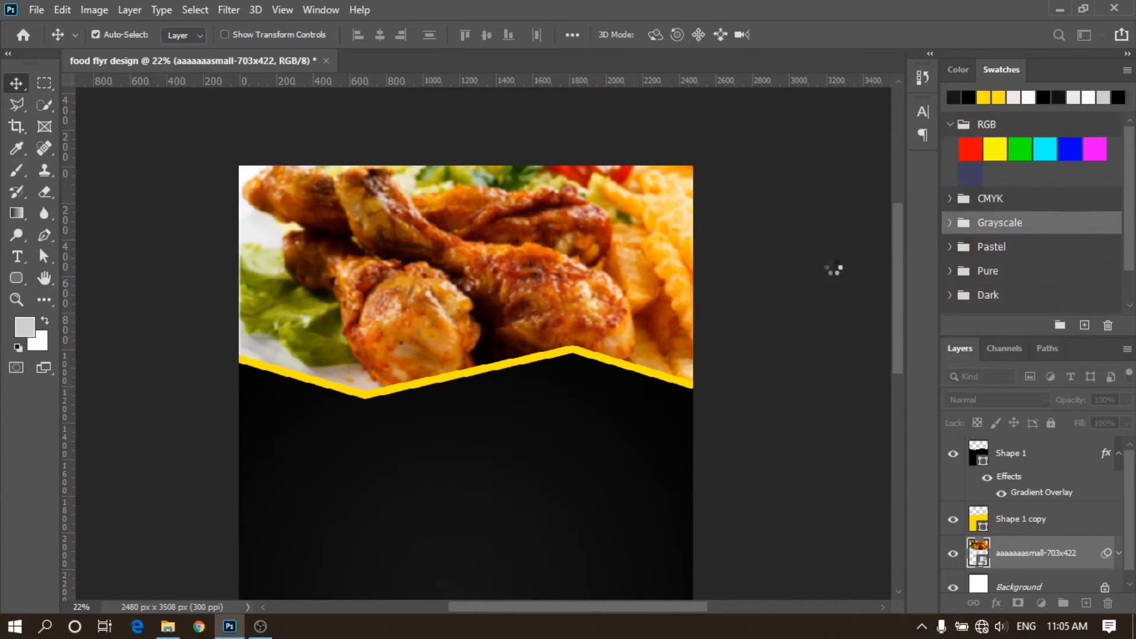
# Step: Paint black on the photo's Smart Filters mask with a soft 900 px brush to remove the blur from the main chicken pieces
pyautogui.click(1004, 583)
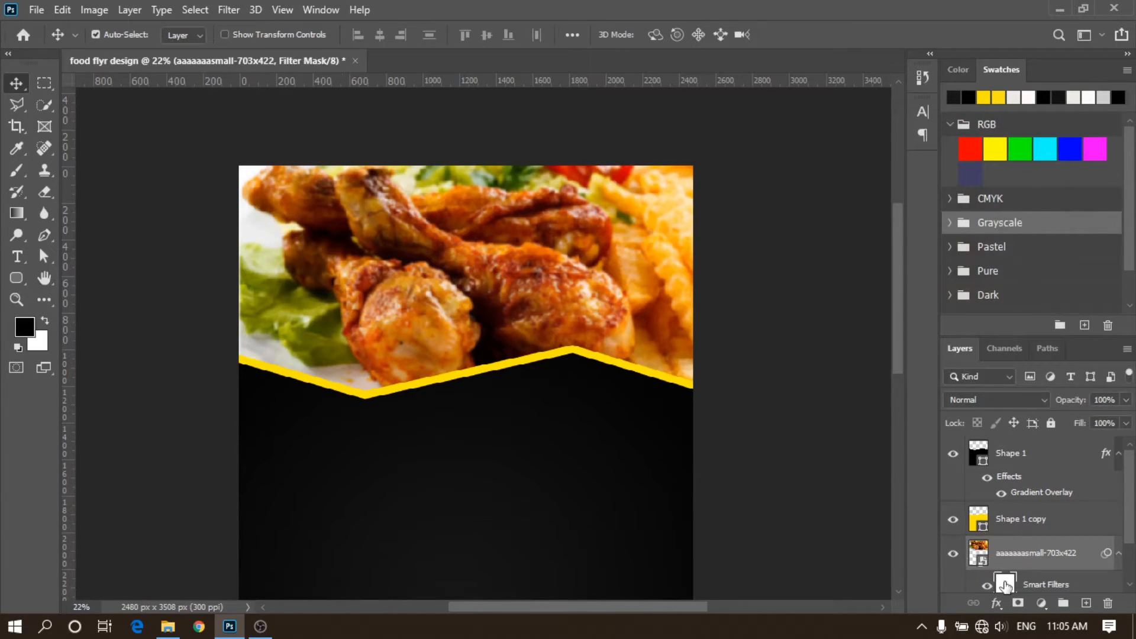
pyautogui.click(17, 170)
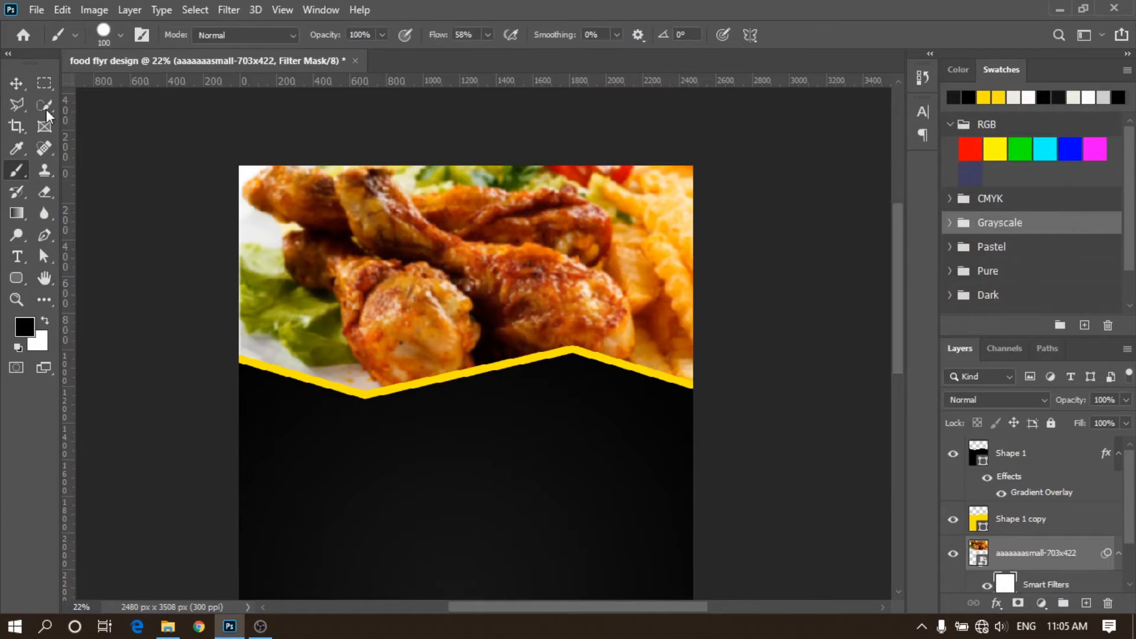
pyautogui.click(104, 34)
pyautogui.click(96, 221)
pyautogui.click(116, 30)
pyautogui.press(']')
pyautogui.press(']')
pyautogui.press(']')
pyautogui.press(']')
pyautogui.press(']')
pyautogui.press(']')
pyautogui.press(']')
pyautogui.press(']')
pyautogui.press(']')
pyautogui.press(']')
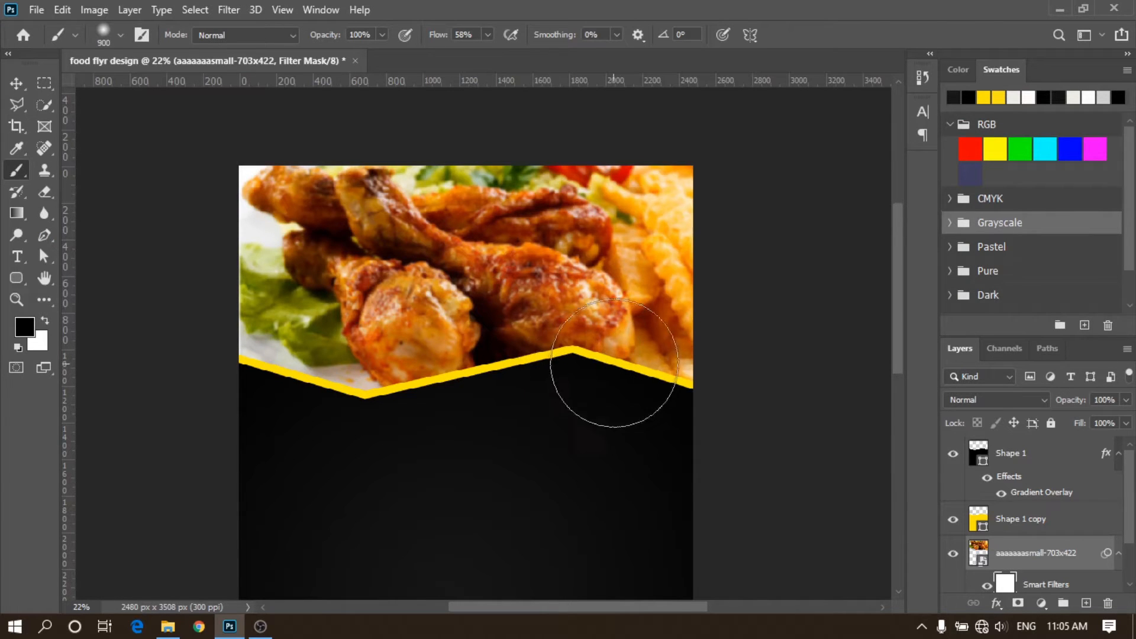
pyautogui.moveTo(661, 358)
pyautogui.mouseDown()
pyautogui.moveTo(629, 368)
pyautogui.moveTo(596, 318)
pyautogui.moveTo(531, 360)
pyautogui.moveTo(615, 347)
pyautogui.mouseUp()
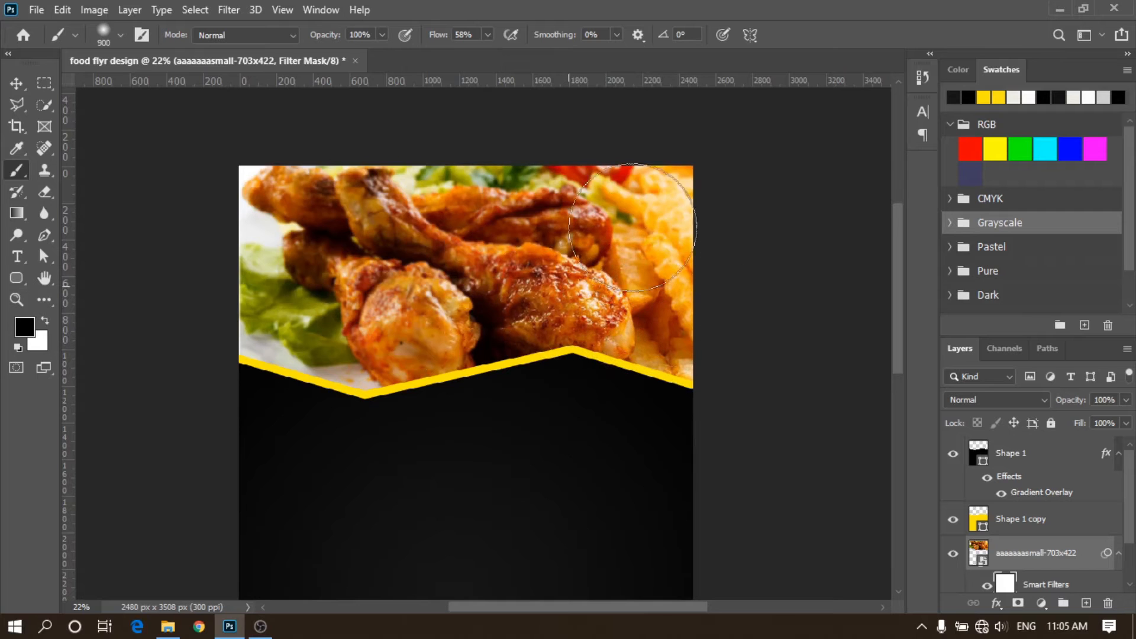
pyautogui.moveTo(493, 397)
pyautogui.mouseDown()
pyautogui.moveTo(423, 385)
pyautogui.moveTo(504, 439)
pyautogui.moveTo(446, 435)
pyautogui.mouseUp()
pyautogui.click(16, 83)
pyautogui.scroll(-5, 388, 220)
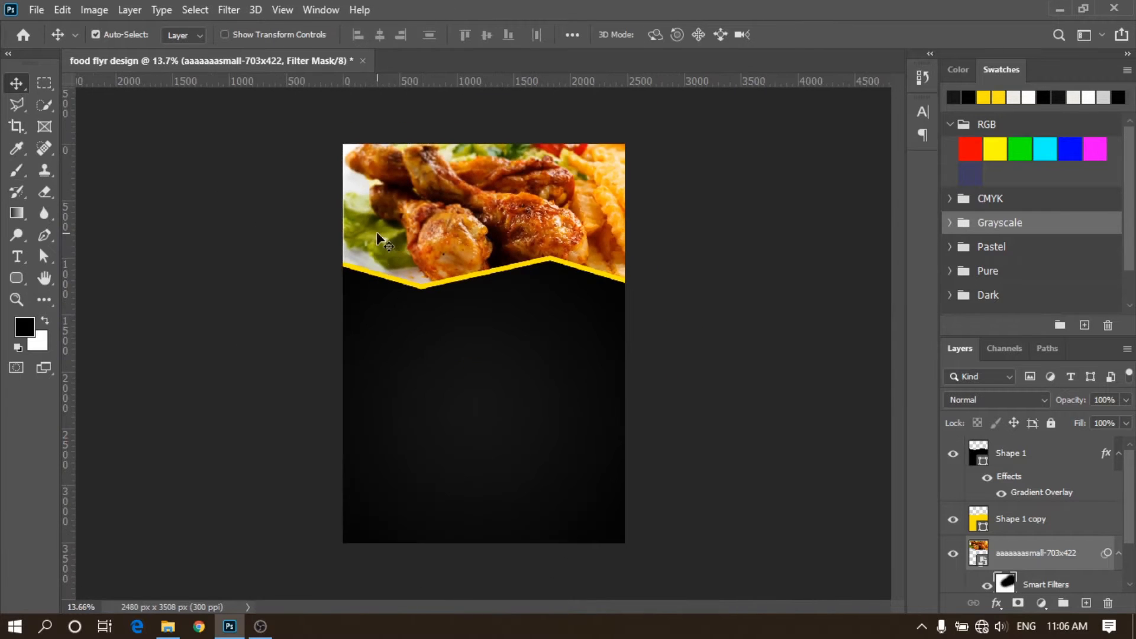
# Step: Leave the chicken photo's filter mask and deselect all layers
pyautogui.click(378, 236)
pyautogui.click(1040, 569)
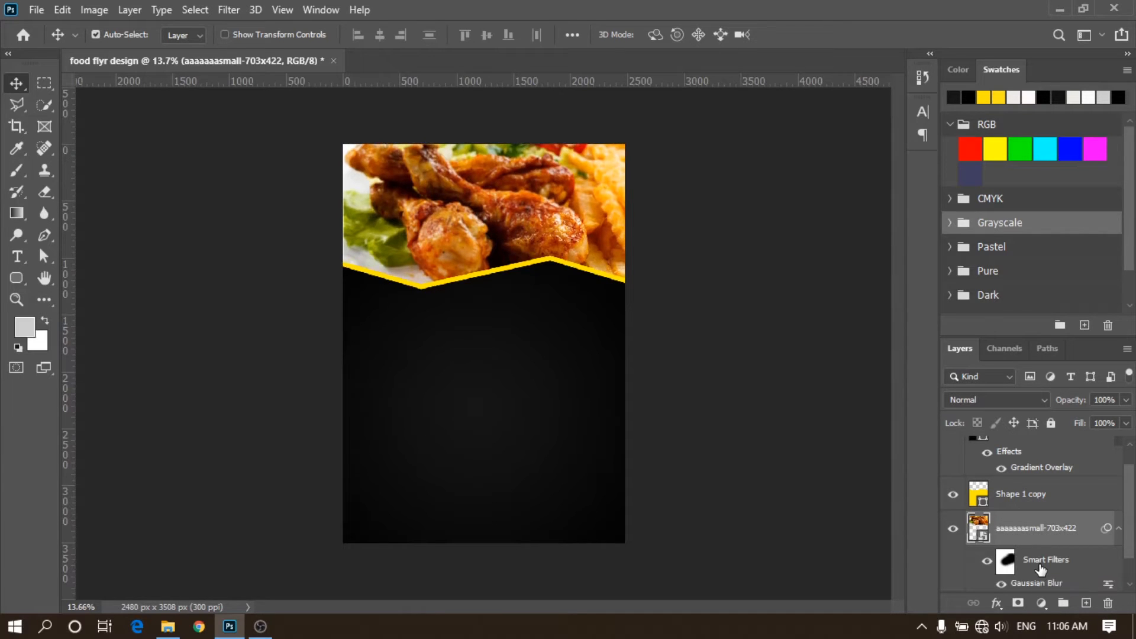
pyautogui.click(662, 482)
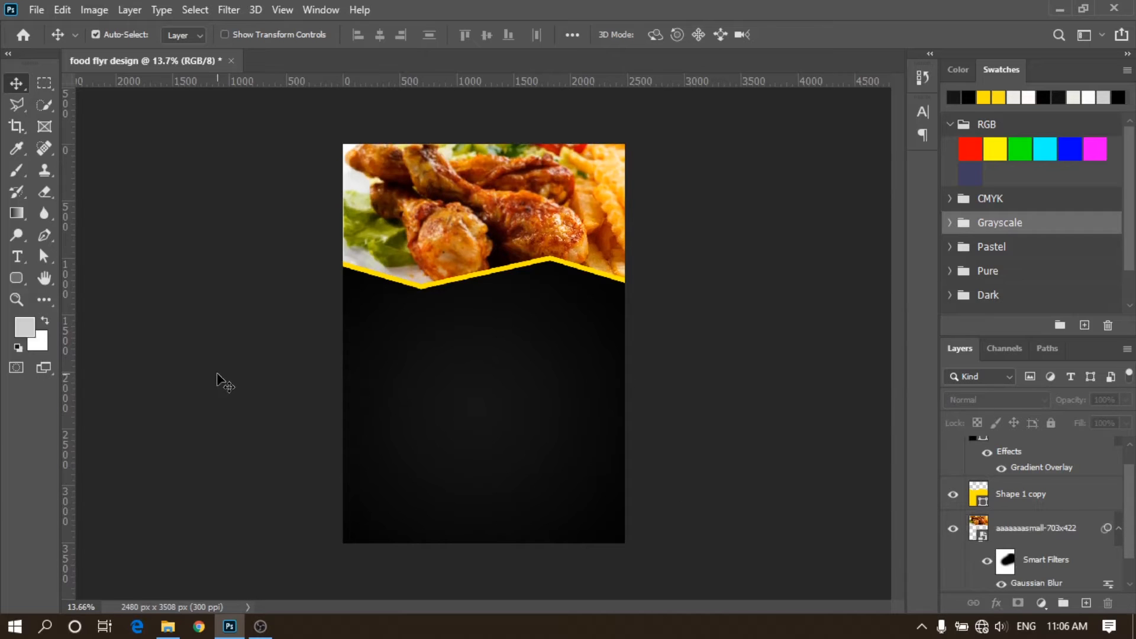
# Step: Draw a 943 px rounded square on the dark area below the chicken photo with 56 px corner radii
pyautogui.click(20, 277)
pyautogui.rightClick(21, 277)
pyautogui.click(59, 293)
pyautogui.moveTo(373, 325); pyautogui.dragTo(489, 432)
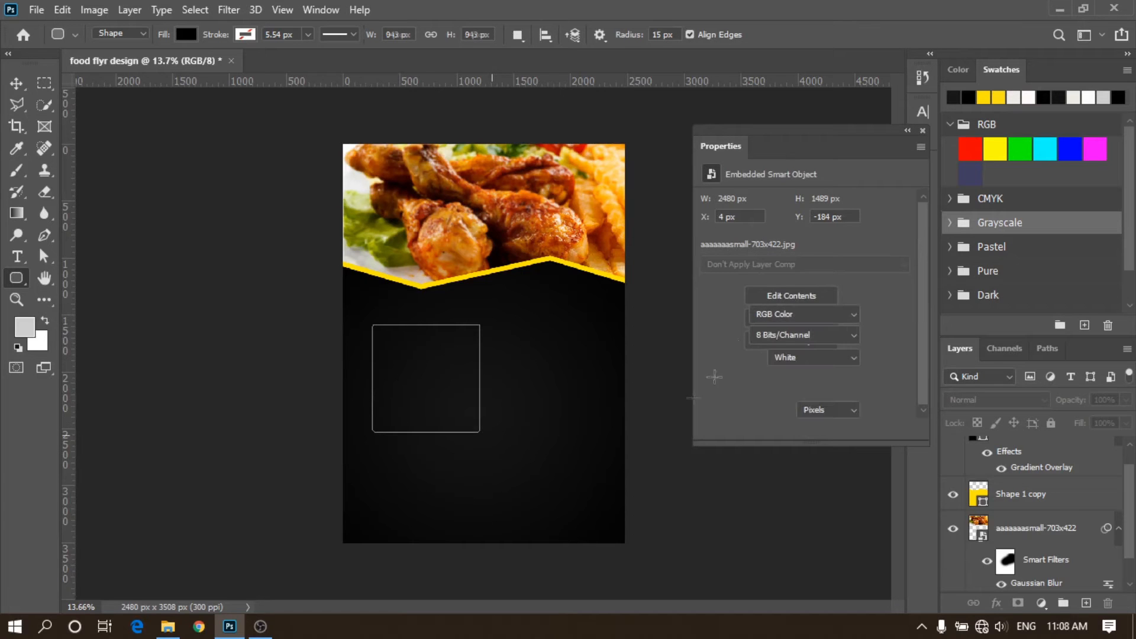
pyautogui.moveTo(705, 319); pyautogui.dragTo(739, 327)
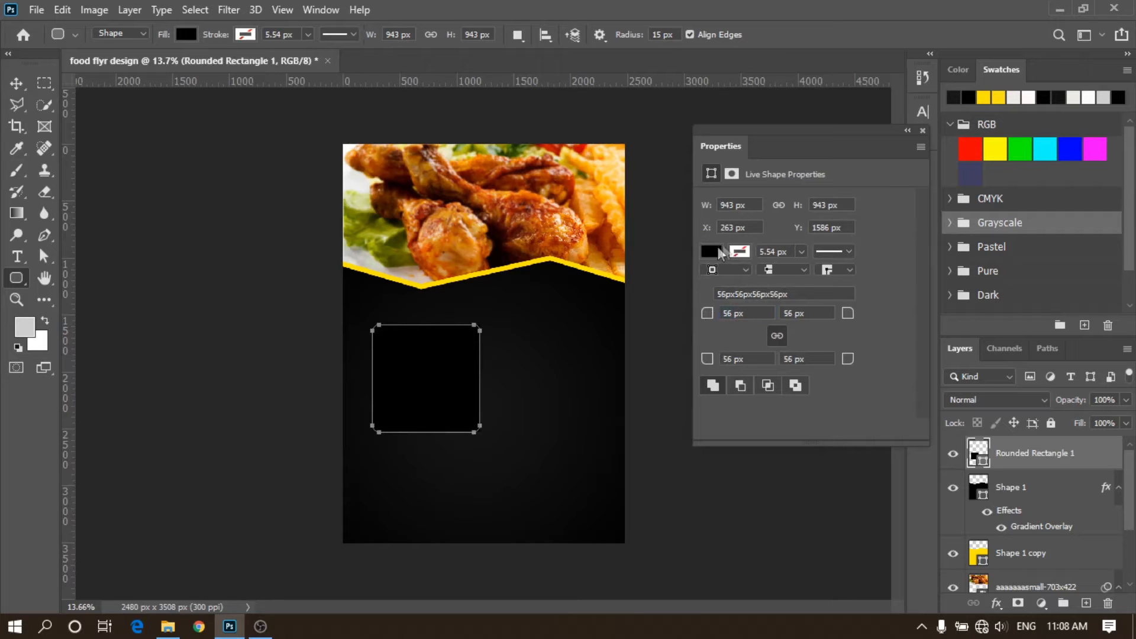
# Step: Fill the rounded square with white and close its shape properties
pyautogui.click(734, 251)
pyautogui.click(785, 336)
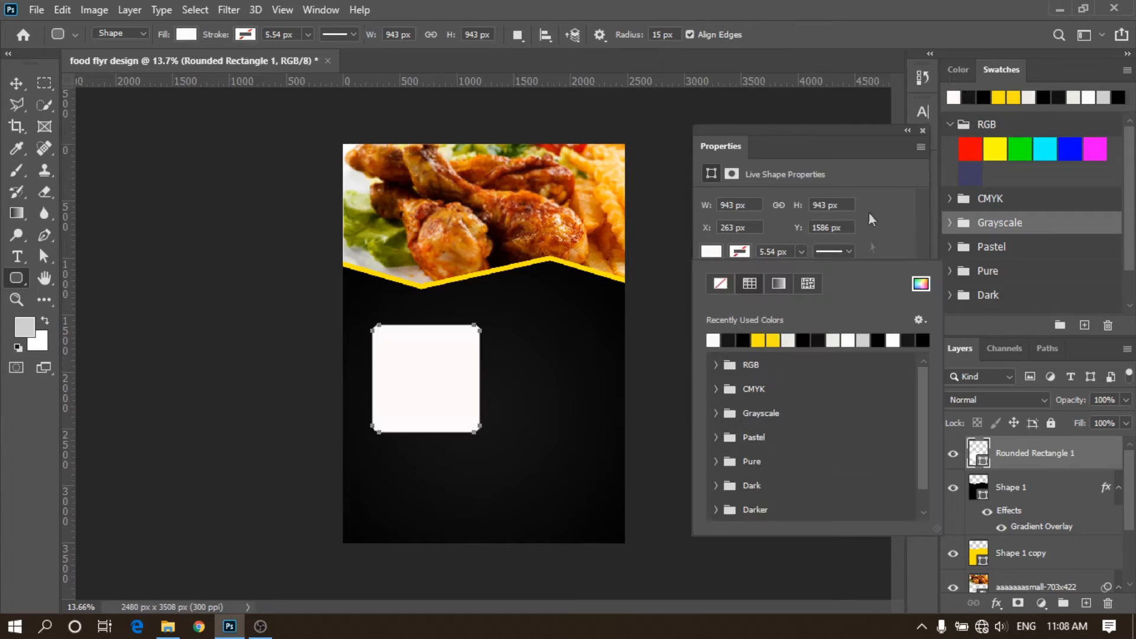
pyautogui.click(922, 131)
# Step: Rotate the white rounded square 45° into a diamond and scale it to 77.53%
pyautogui.press('v')
pyautogui.hotkey('ctrl', 't')
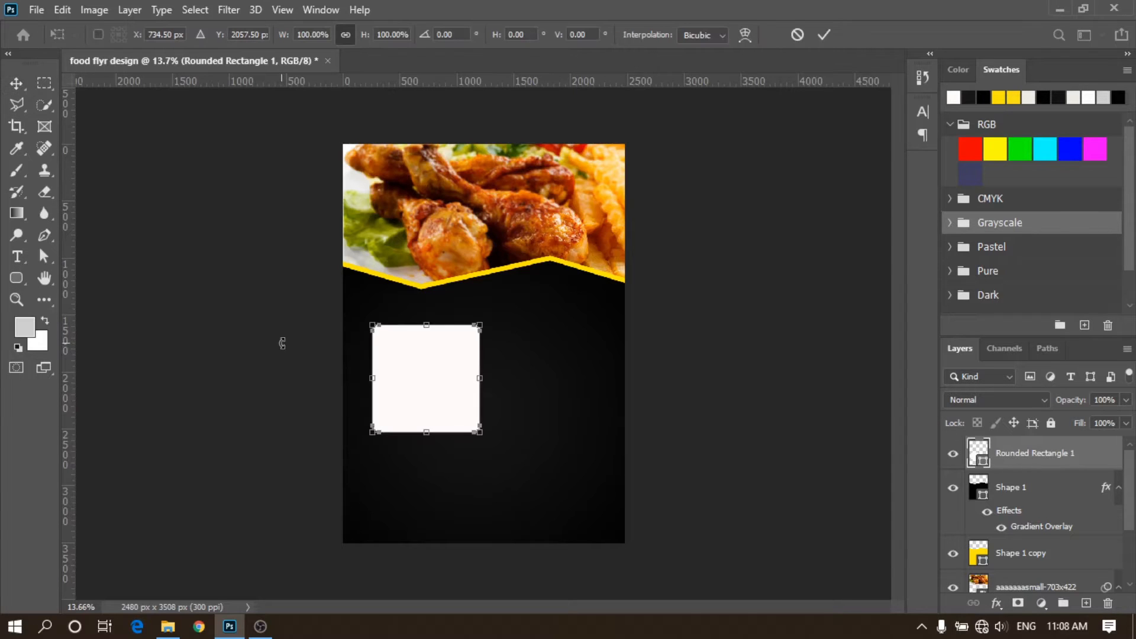
pyautogui.moveTo(506, 305); pyautogui.dragTo(531, 383)
pyautogui.moveTo(430, 456); pyautogui.dragTo(429, 421)
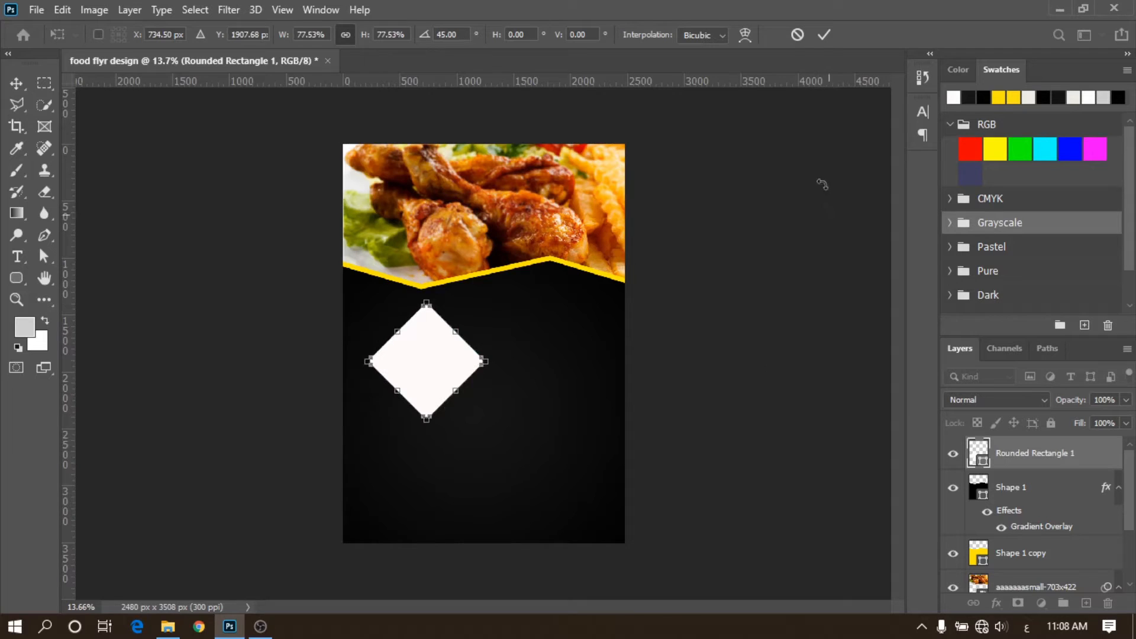
pyautogui.click(823, 35)
# Step: Move the diamond to the page's left edge, overlapping the yellow line, and undo its trial duplicate
pyautogui.hotkey('ctrl', '+')
pyautogui.hotkey('ctrl', '+')
pyautogui.moveTo(436, 381); pyautogui.dragTo(398, 373)
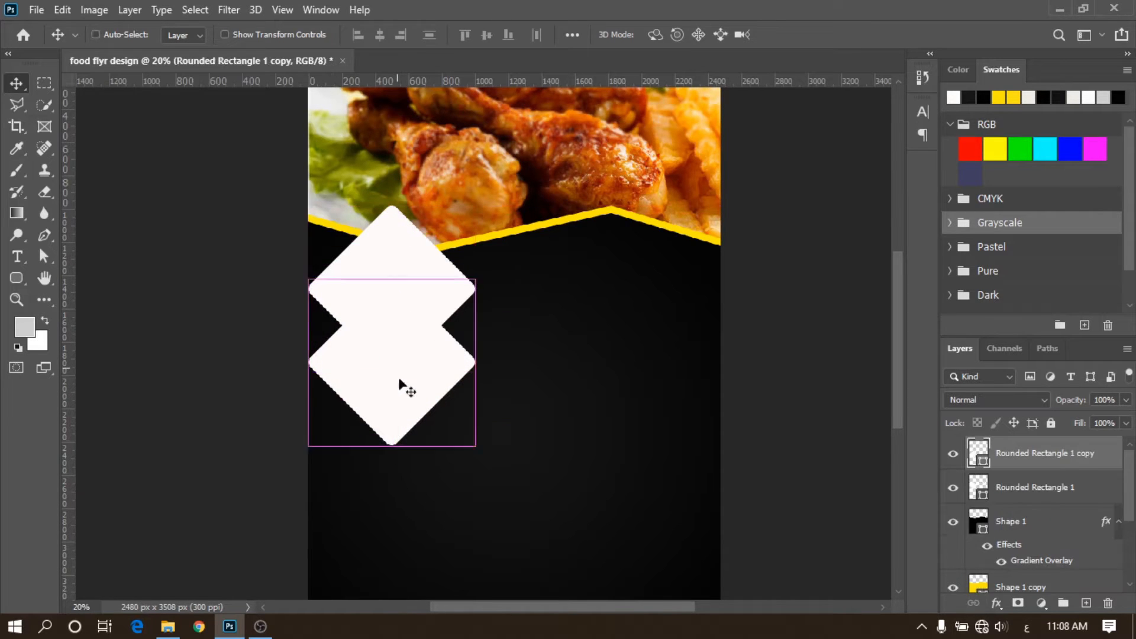
pyautogui.hotkey('ctrl', 'z')
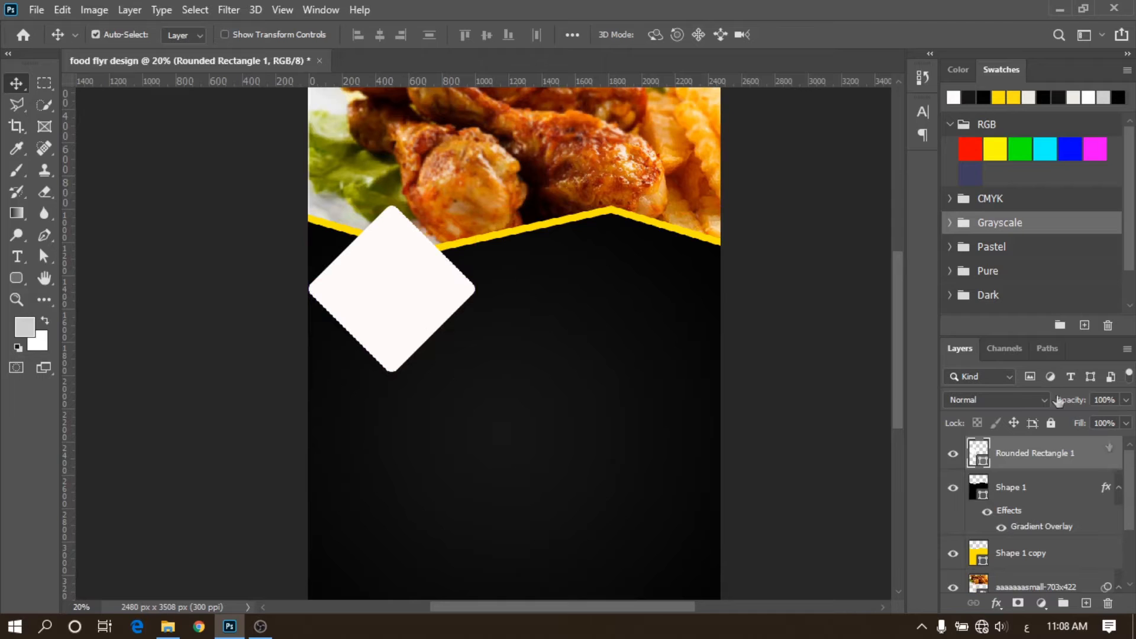
# Step: Add a 36 px yellow stroke positioned inside to the diamond at 100% opacity
pyautogui.doubleClick(1114, 462)
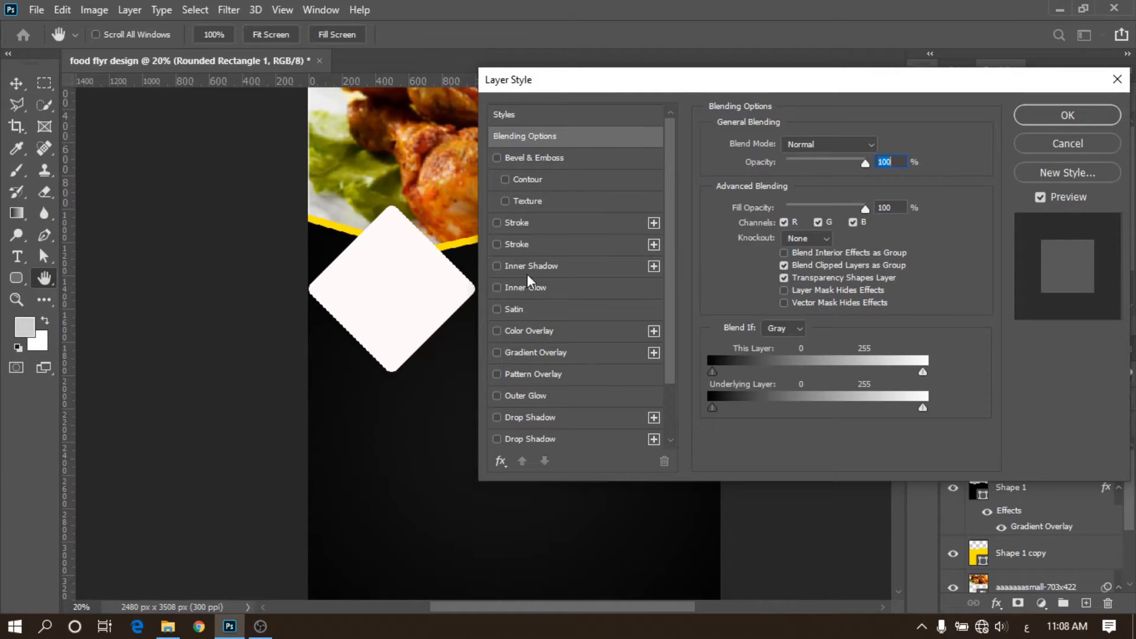
pyautogui.click(520, 222)
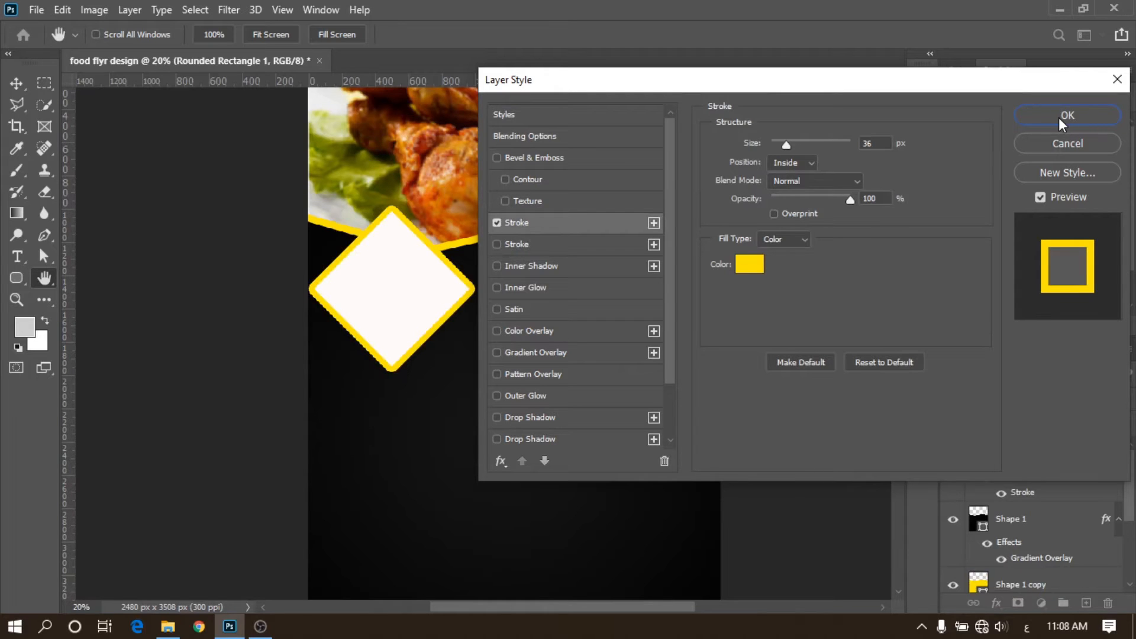
pyautogui.click(793, 162)
pyautogui.click(786, 185)
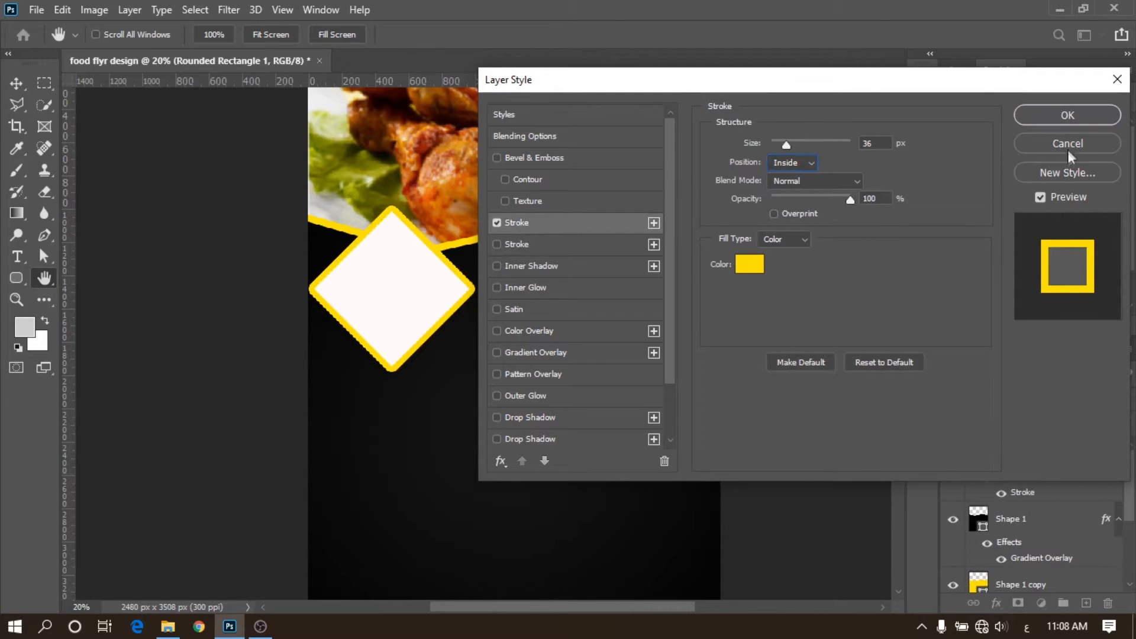
pyautogui.click(1058, 116)
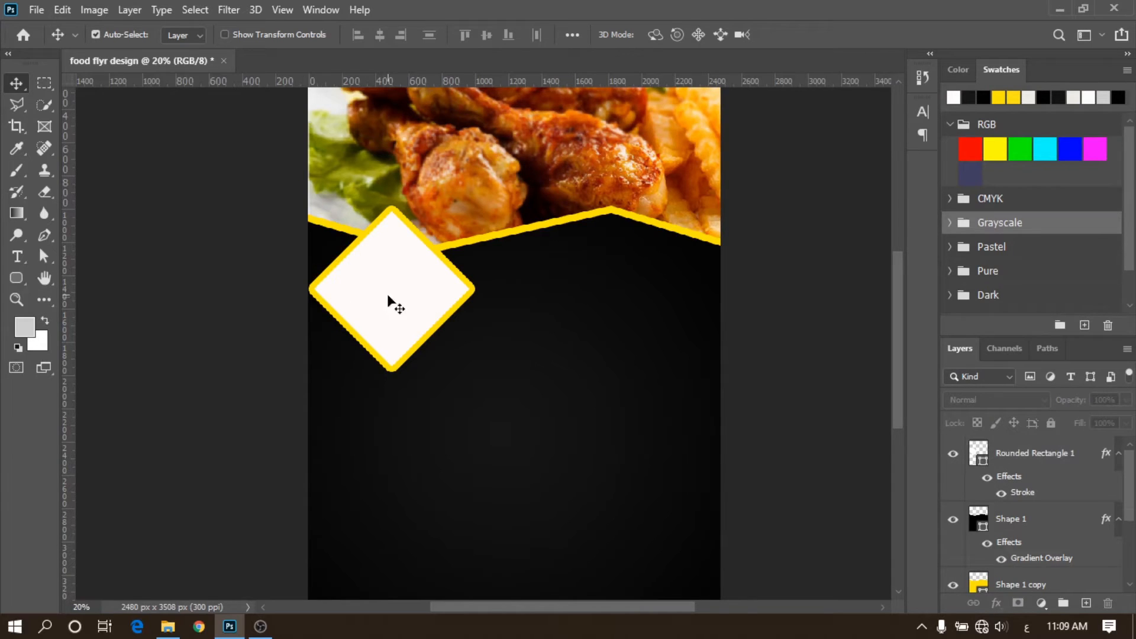
# Step: Duplicate the diamond twice downward into an overlapping vertical column and move all three diamonds slightly down
pyautogui.moveTo(398, 294); pyautogui.dragTo(401, 432)
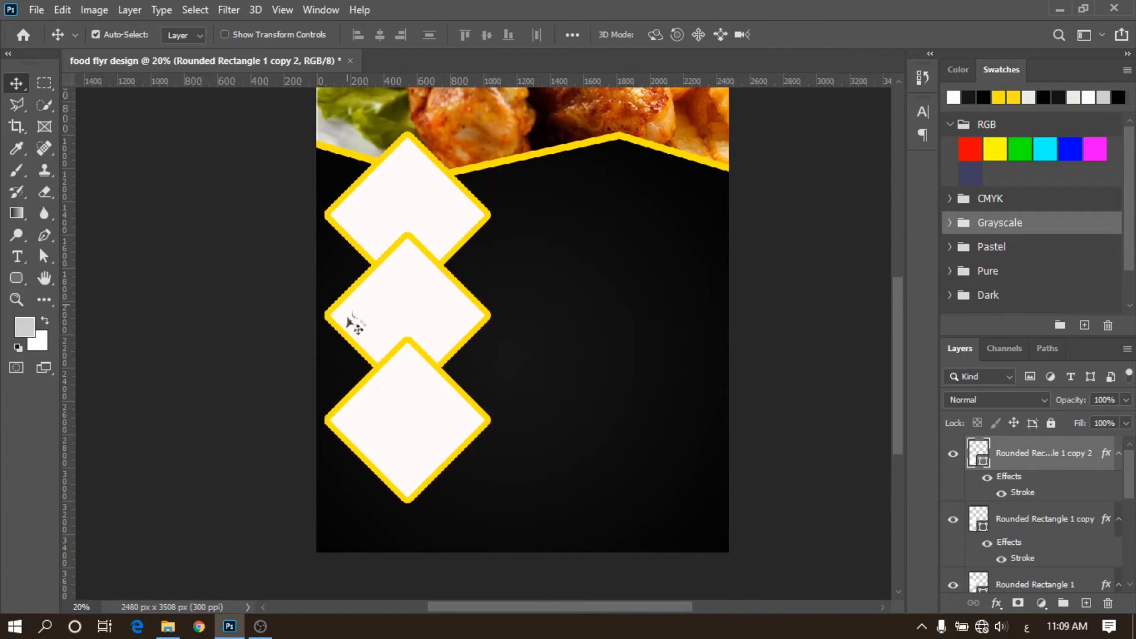
pyautogui.keyDown('shift'); pyautogui.click(398, 308); pyautogui.keyUp('shift')
pyautogui.keyDown('shift'); pyautogui.click(401, 207); pyautogui.keyUp('shift')
pyautogui.moveTo(399, 213); pyautogui.dragTo(394, 226)
# Step: Scale the three diamonds together to 106.44% so the column meets the page's left edge
pyautogui.hotkey('ctrl', 't')
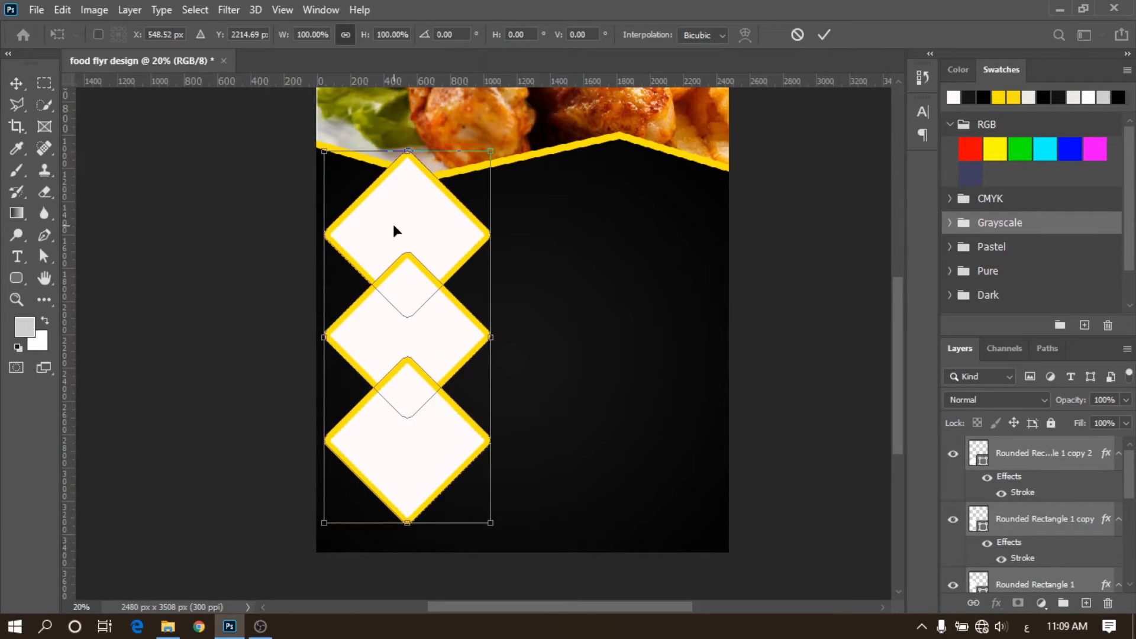
pyautogui.moveTo(324, 524); pyautogui.dragTo(307, 548)
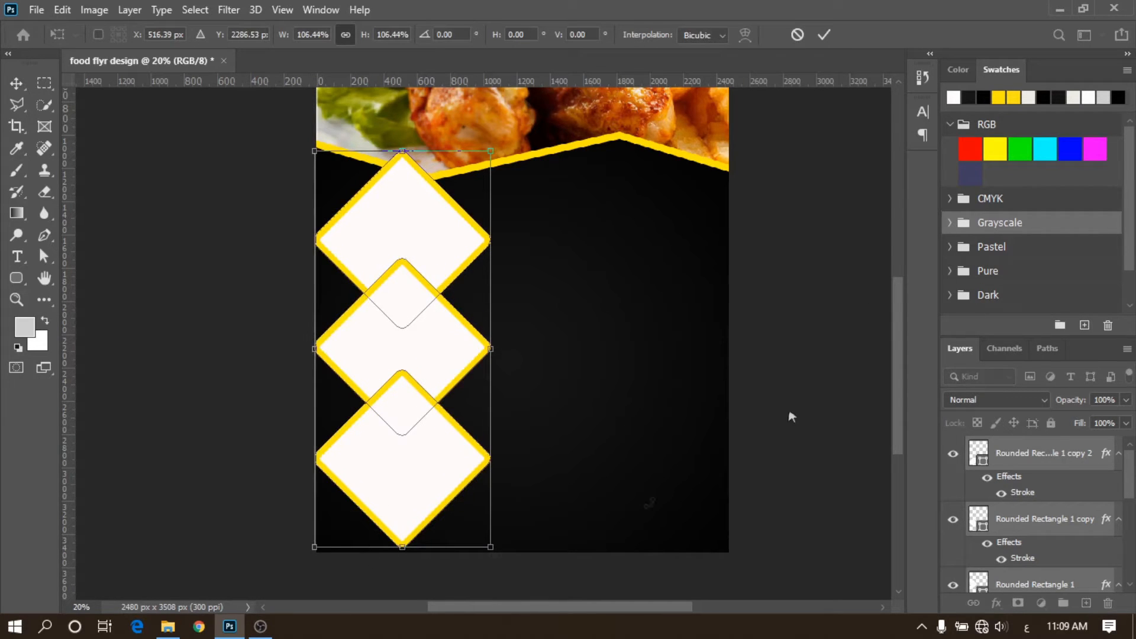
pyautogui.click(827, 35)
pyautogui.click(849, 288)
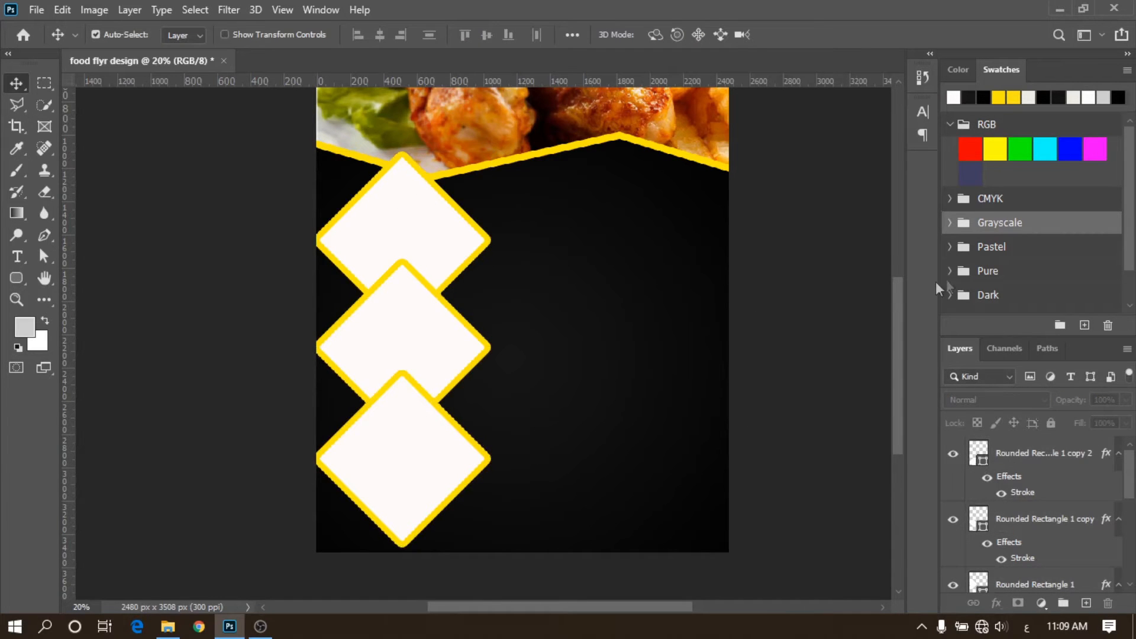
# Step: Place the daljjim-chicken-dishes photo from the food flyer folder directly above the top diamond's layer
pyautogui.scroll(5, 533, 266)
pyautogui.scroll(-1, 535, 278)
pyautogui.click(430, 278)
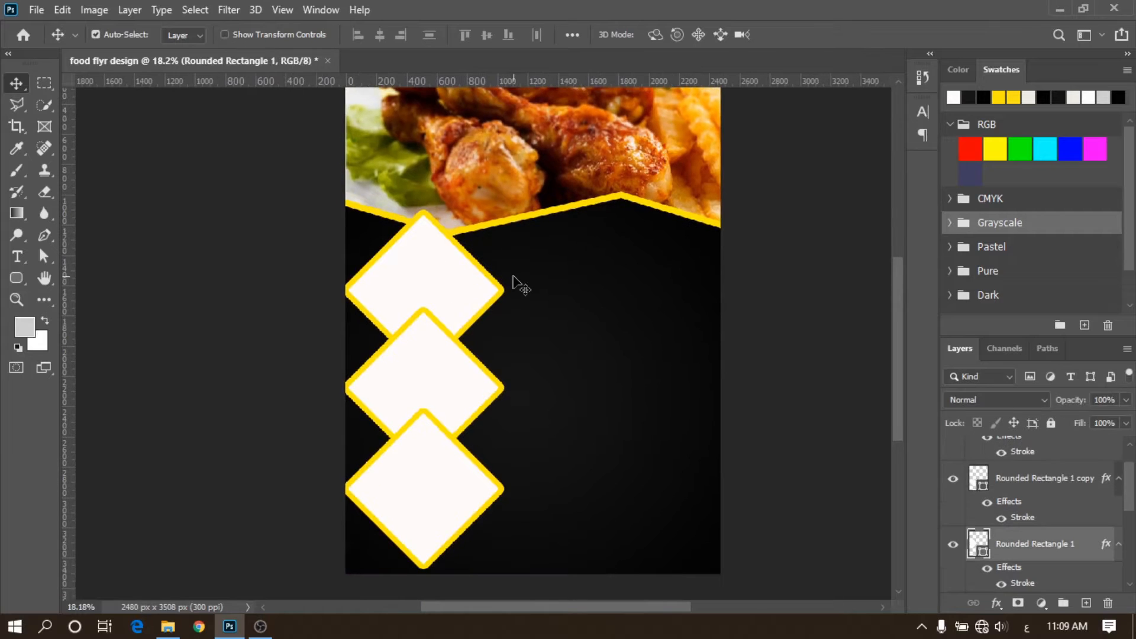
pyautogui.moveTo(170, 627)
pyautogui.click(170, 569)
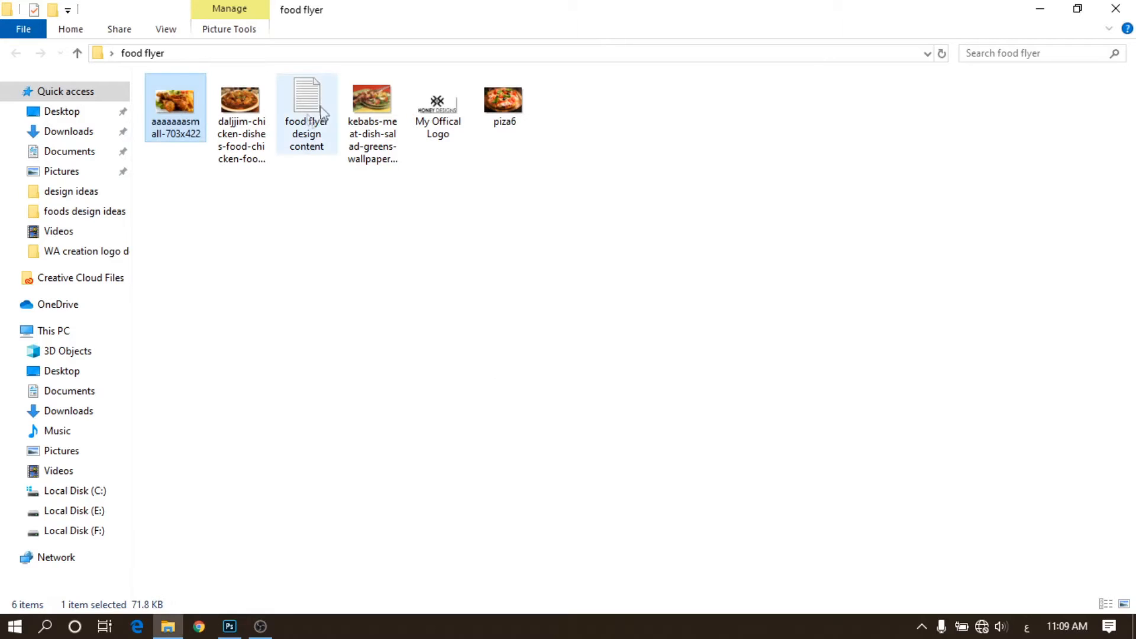
pyautogui.click(443, 238)
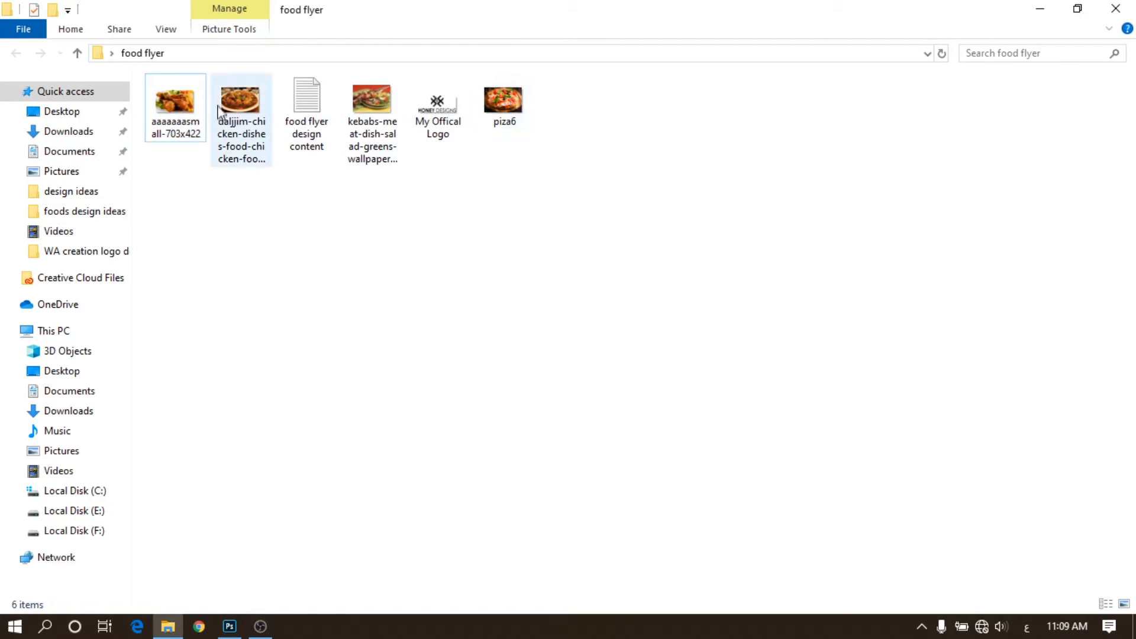
pyautogui.moveTo(245, 112); pyautogui.dragTo(426, 290)
# Step: Scale the placed chicken dish photo down to 32.79% width and position it over the top diamond
pyautogui.moveTo(722, 208); pyautogui.dragTo(579, 308)
pyautogui.moveTo(503, 360); pyautogui.dragTo(502, 268)
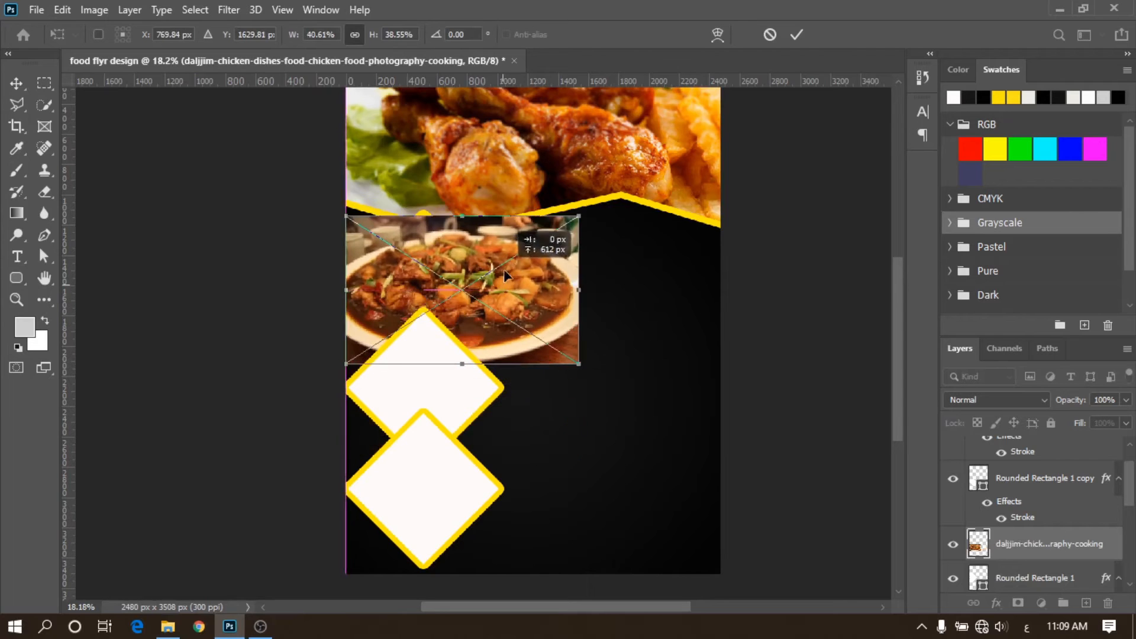
pyautogui.moveTo(578, 216); pyautogui.dragTo(537, 245)
pyautogui.moveTo(464, 296); pyautogui.dragTo(465, 267)
pyautogui.click(801, 34)
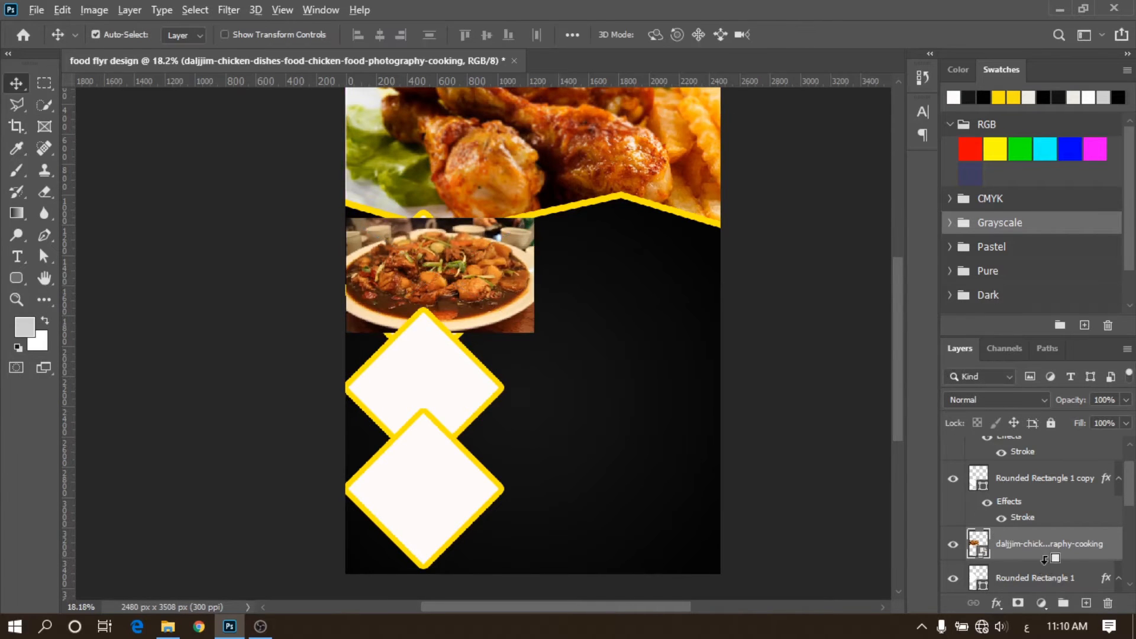
# Step: Clip the daljjim-chicken-dishes photo to the top diamond
pyautogui.click(1042, 570)
pyautogui.hotkey('ctrl', '0')
pyautogui.press('space')
pyautogui.doubleClick(1036, 528)
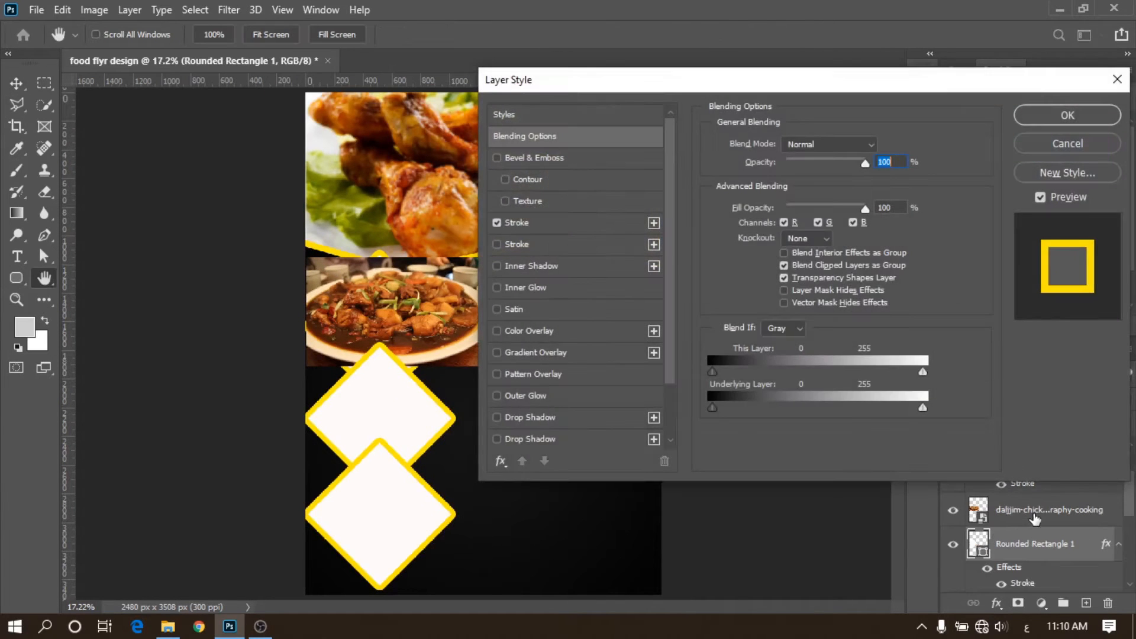
pyautogui.click(1071, 145)
pyautogui.click(1034, 525)
pyautogui.hotkey('ctrl', 'alt', 'g')
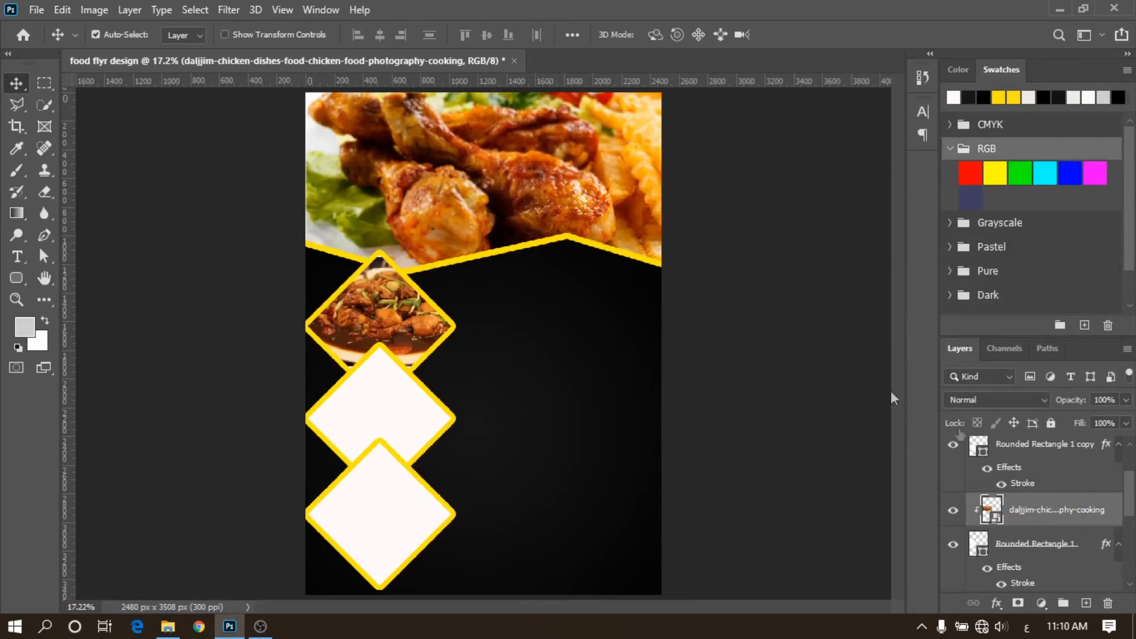
# Step: Shift the clipped chicken dish photo slightly and enlarge it to 33.55% width to fill the top diamond
pyautogui.scroll(2, 330, 263)
pyautogui.scroll(1, 330, 264)
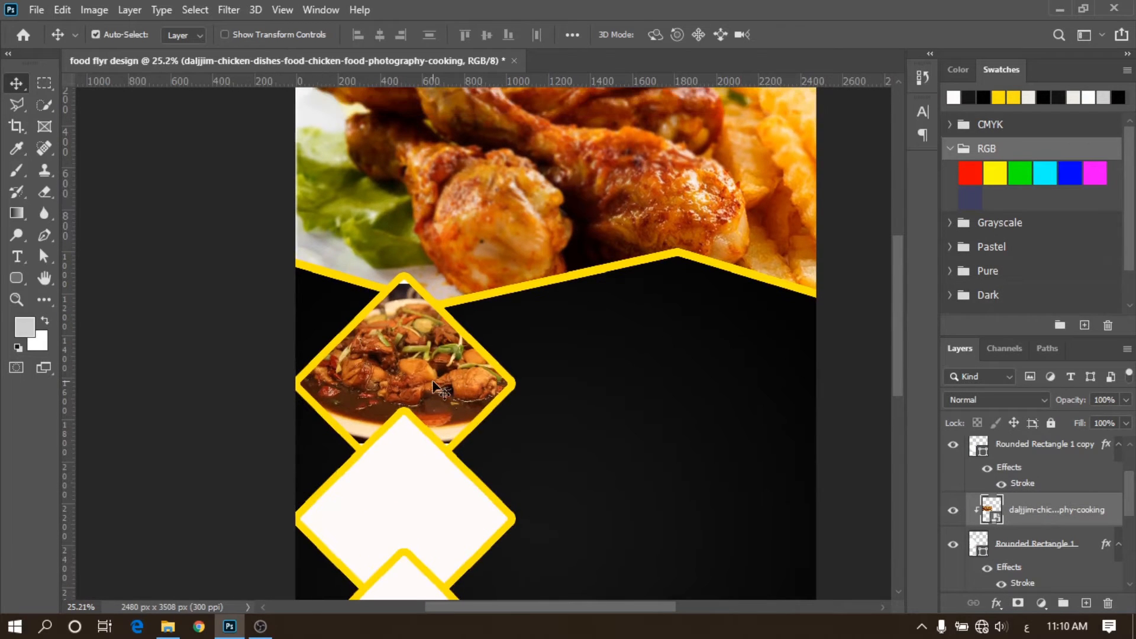
pyautogui.moveTo(432, 382); pyautogui.dragTo(427, 382)
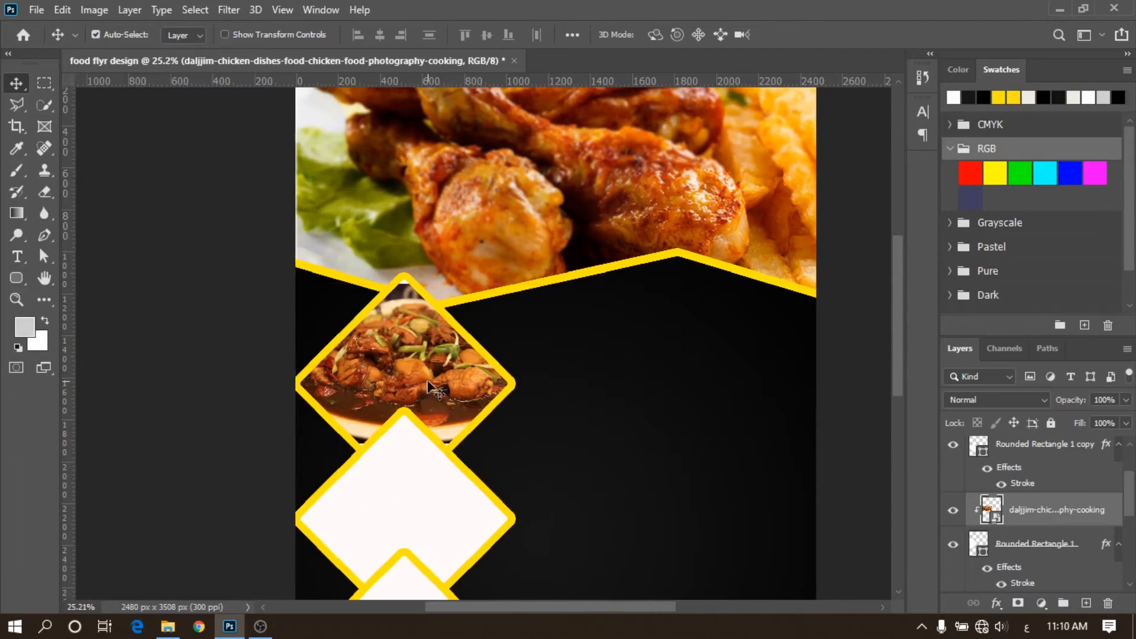
pyautogui.hotkey('ctrl', 't')
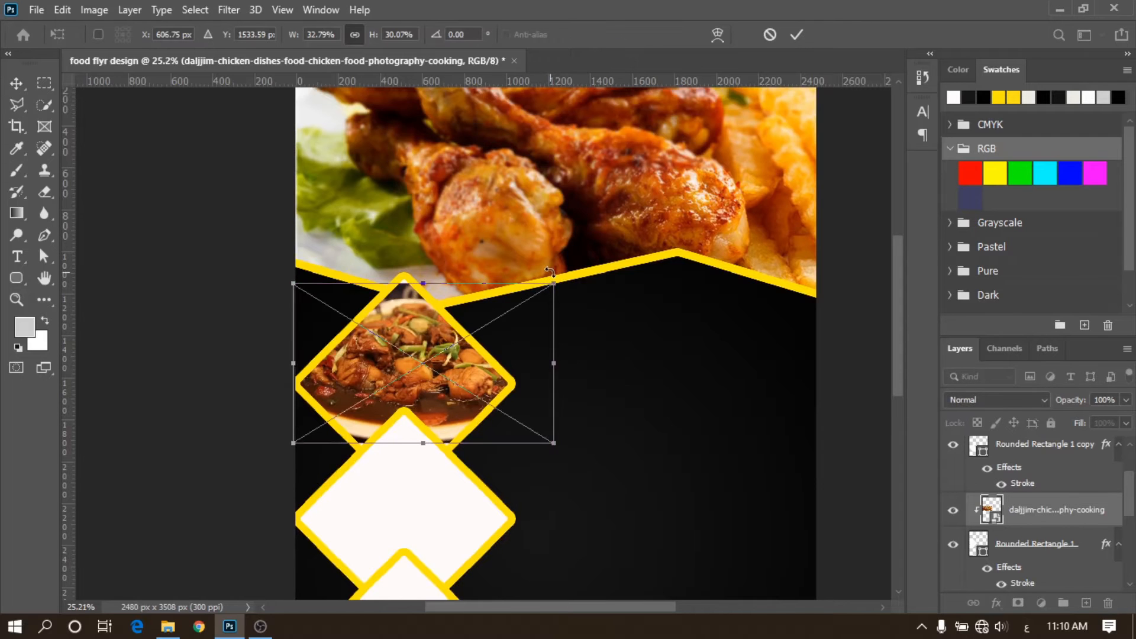
pyautogui.moveTo(550, 279); pyautogui.dragTo(559, 278)
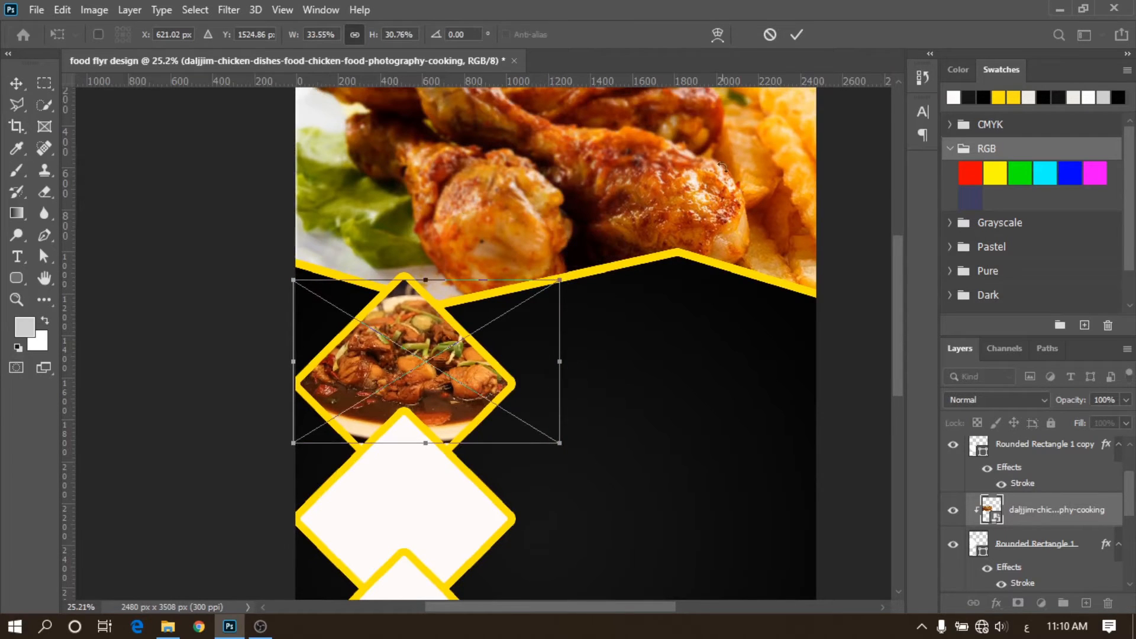
pyautogui.click(796, 36)
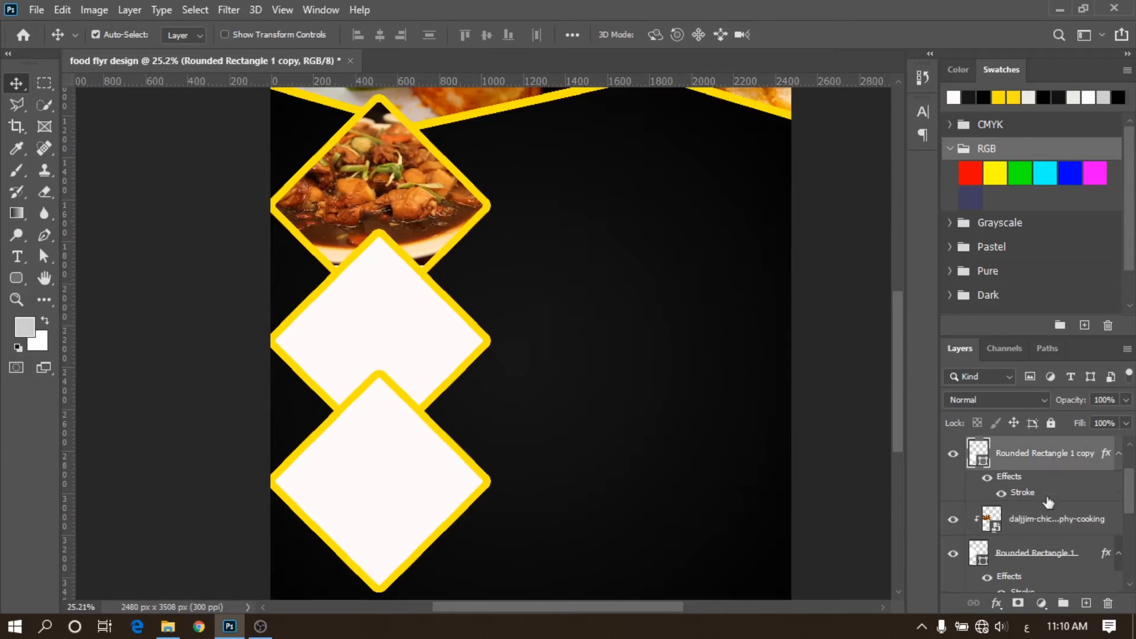
# Step: Place the piza6 photo from File Explorer over the middle diamond, scaled to 12.38%
pyautogui.click(167, 625)
pyautogui.click(435, 185)
pyautogui.moveTo(502, 101); pyautogui.dragTo(414, 331)
pyautogui.moveTo(800, 167); pyautogui.dragTo(571, 310)
pyautogui.moveTo(437, 359); pyautogui.dragTo(427, 278)
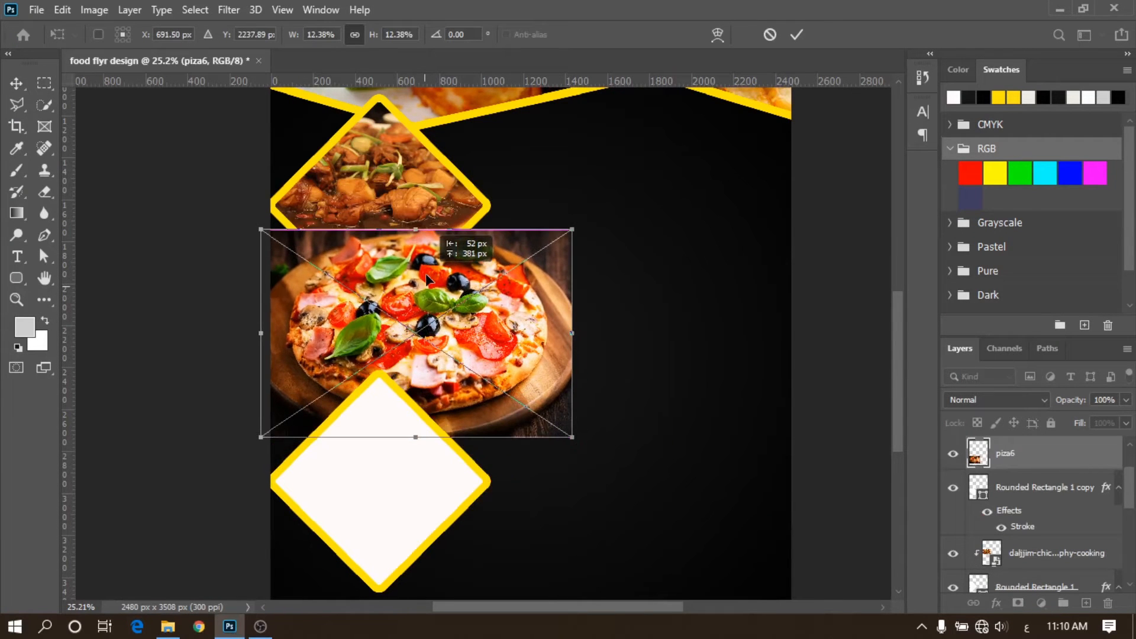
pyautogui.press('Return')
# Step: Clip the pizza photo to the middle diamond and shift it to fill the shape
pyautogui.hotkey('ctrl', 'alt', 'g')
pyautogui.moveTo(430, 336); pyautogui.dragTo(349, 337)
pyautogui.moveTo(424, 318); pyautogui.dragTo(422, 307)
# Step: Place the kebabs-meat-dish photo from File Explorer above the bottom diamond's layer, scaled and positioned to cover that diamond
pyautogui.click(443, 507)
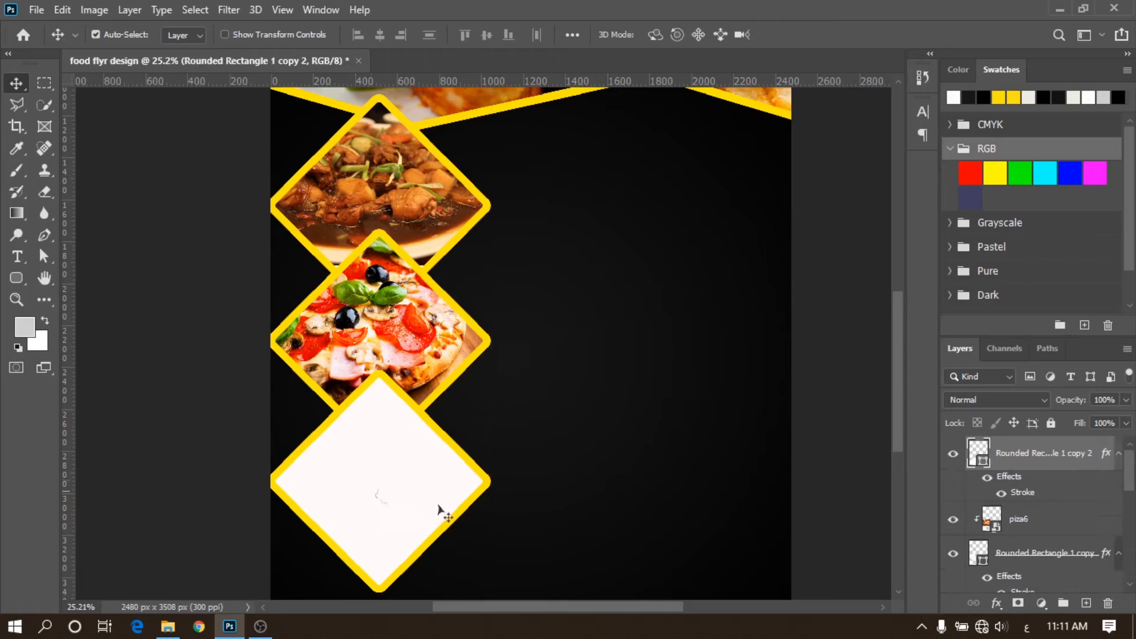
pyautogui.click(180, 632)
pyautogui.moveTo(370, 104); pyautogui.dragTo(402, 488)
pyautogui.moveTo(715, 207); pyautogui.dragTo(569, 324)
pyautogui.moveTo(508, 347); pyautogui.dragTo(472, 430)
pyautogui.moveTo(307, 568); pyautogui.dragTo(291, 581)
pyautogui.moveTo(410, 401); pyautogui.dragTo(425, 378)
pyautogui.click(797, 35)
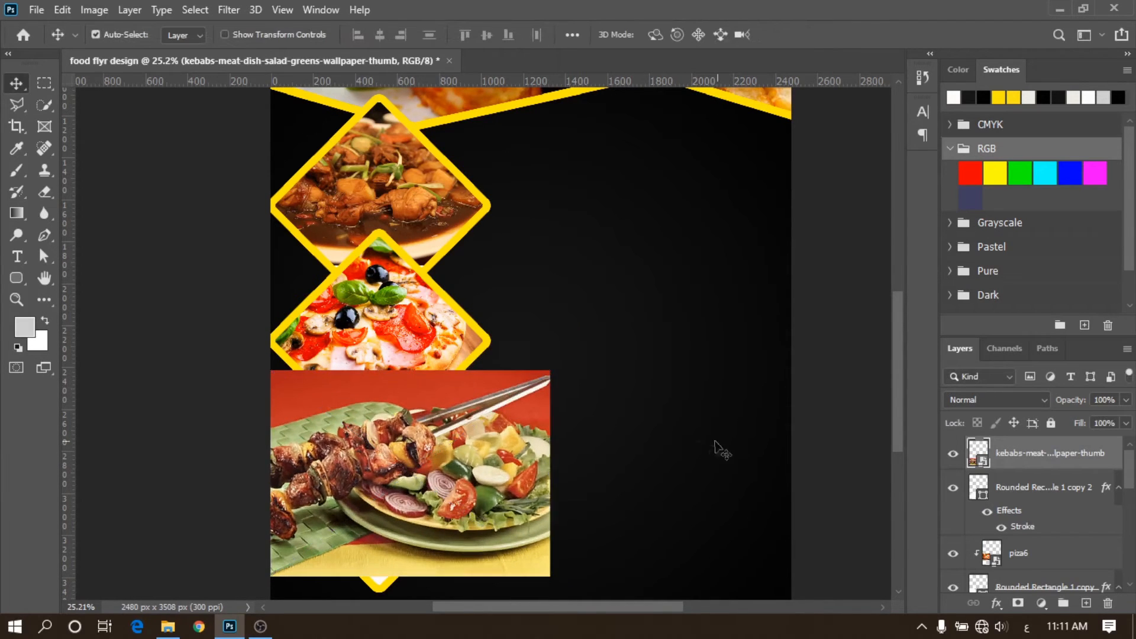
# Step: Clip the kebabs photo to the bottom diamond, adjust its position inside the shape and deselect it
pyautogui.keyDown('alt'); pyautogui.click(1045, 470); pyautogui.keyUp('alt')
pyautogui.moveTo(350, 490)
pyautogui.mouseDown()
pyautogui.moveTo(365, 497)
pyautogui.moveTo(348, 496)
pyautogui.mouseUp()
pyautogui.click(249, 528)
pyautogui.scroll(-1, 531, 359)
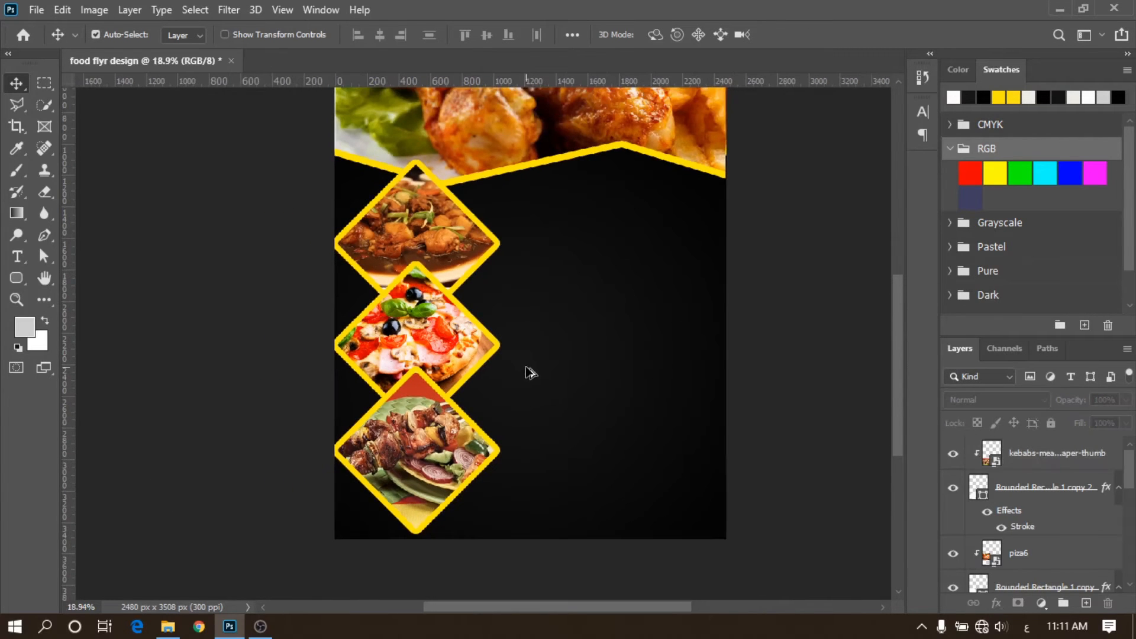
# Step: Add a drop shadow to the yellow edge shape with 68% opacity, 0° angle, 4 px distance and 46 px size
pyautogui.moveTo(598, 320); pyautogui.dragTo(550, 365)
pyautogui.scroll(-2, 1029, 570)
pyautogui.click(1029, 578)
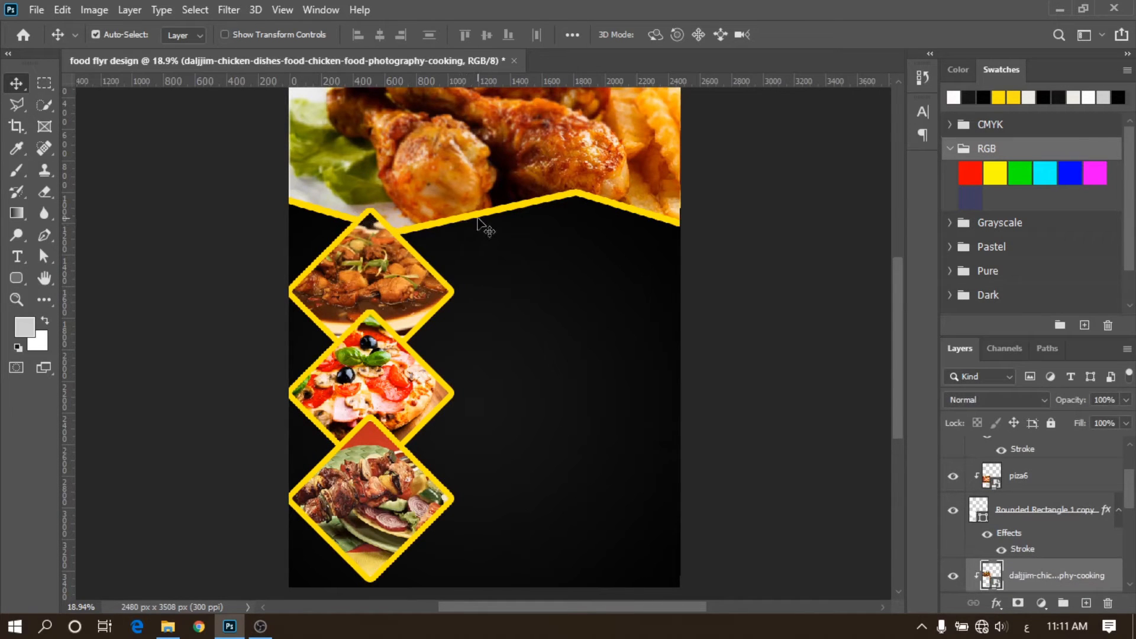
pyautogui.click(483, 223)
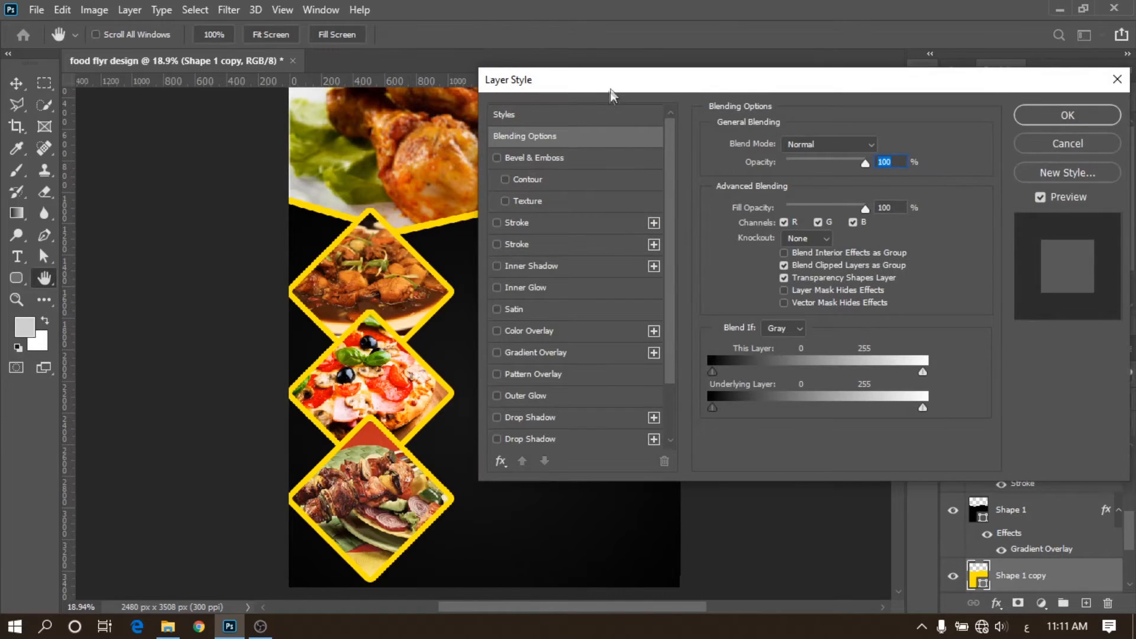
pyautogui.moveTo(611, 89); pyautogui.dragTo(723, 75)
pyautogui.click(633, 411)
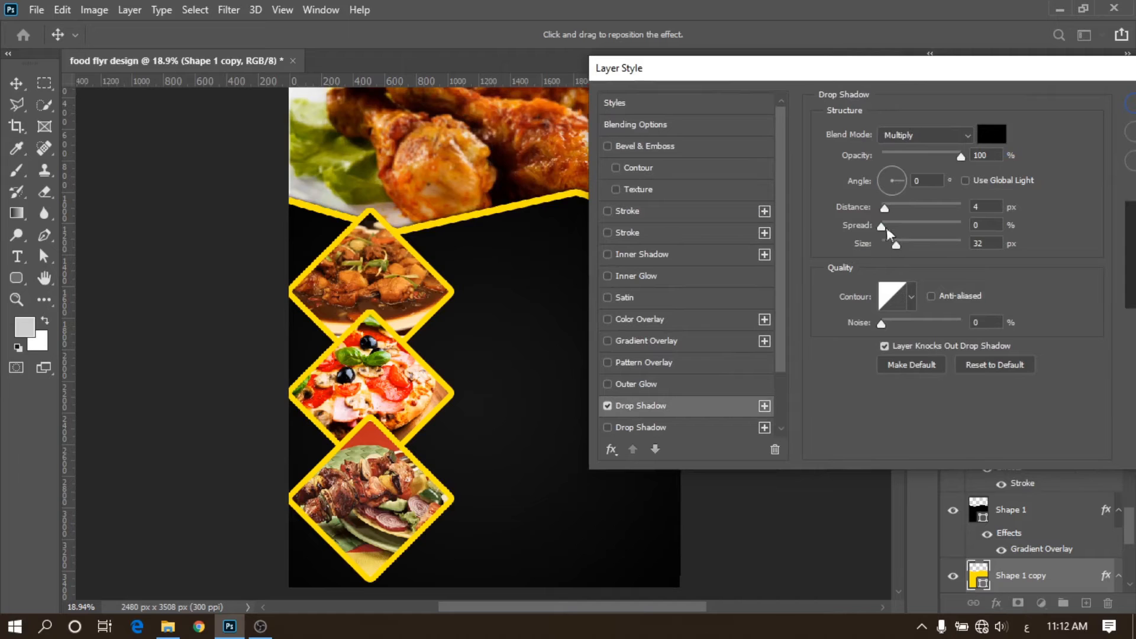
pyautogui.moveTo(895, 246); pyautogui.dragTo(900, 244)
pyautogui.moveTo(949, 156); pyautogui.dragTo(936, 158)
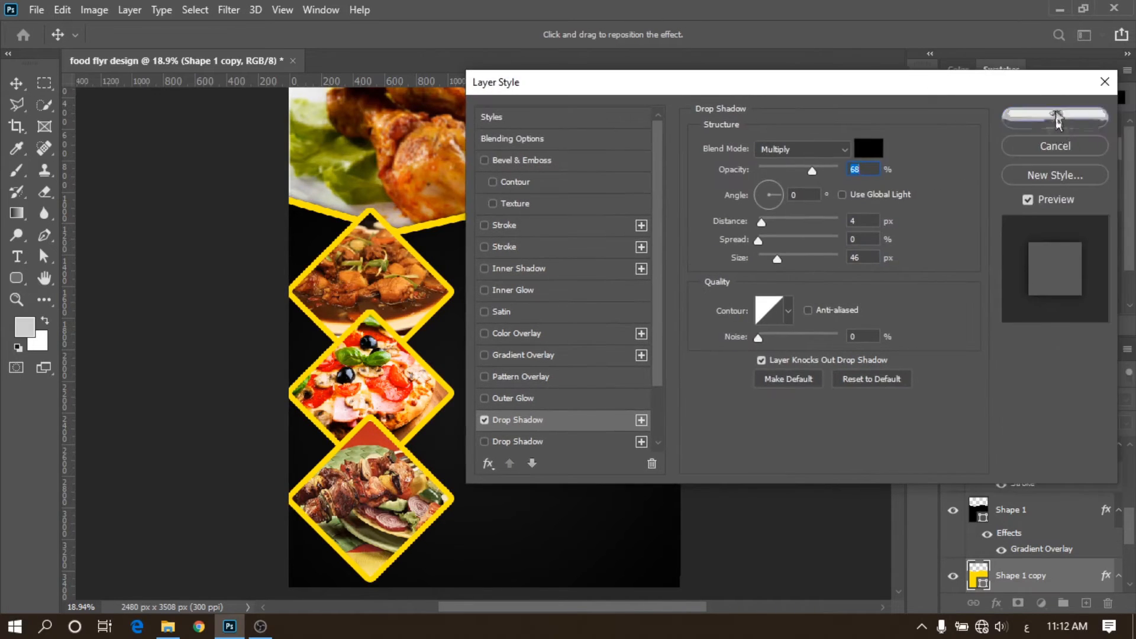
pyautogui.click(1054, 116)
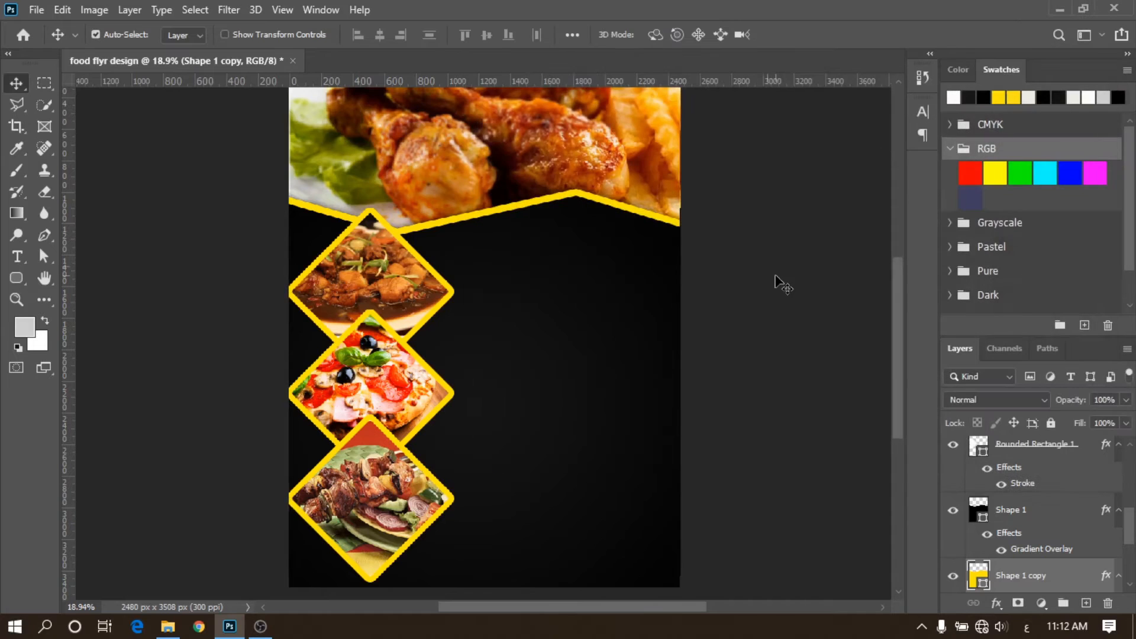
# Step: Add a Multiply drop shadow to the top diamond's Rounded Rectangle 1 layer, cast upward at an angle of -67°
pyautogui.click(444, 288)
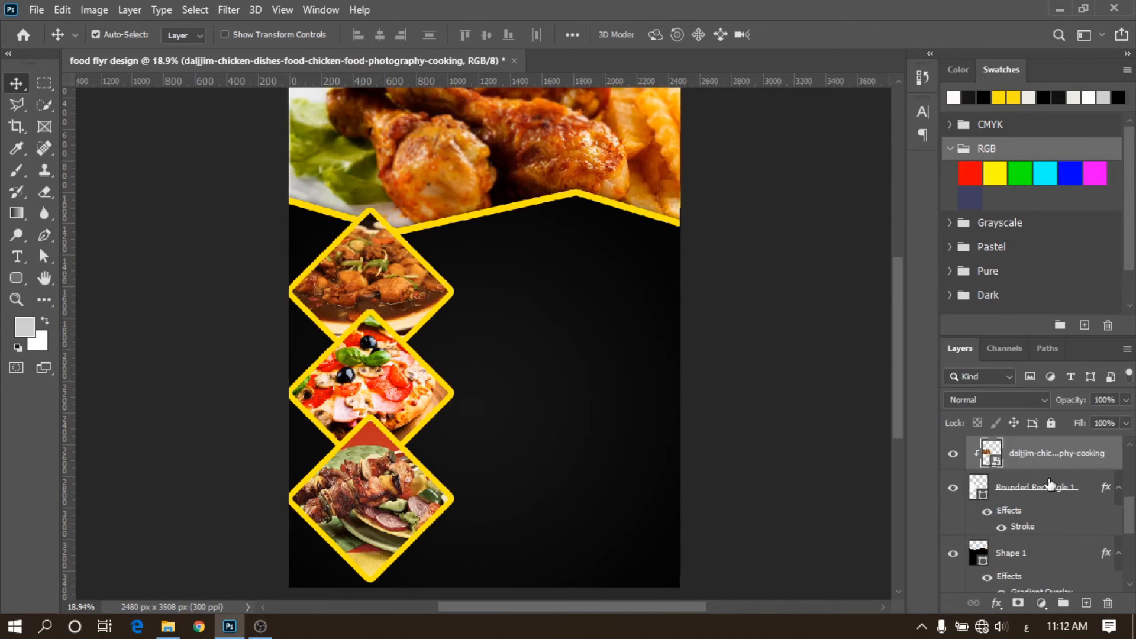
pyautogui.click(1048, 484)
pyautogui.click(952, 488)
pyautogui.click(952, 487)
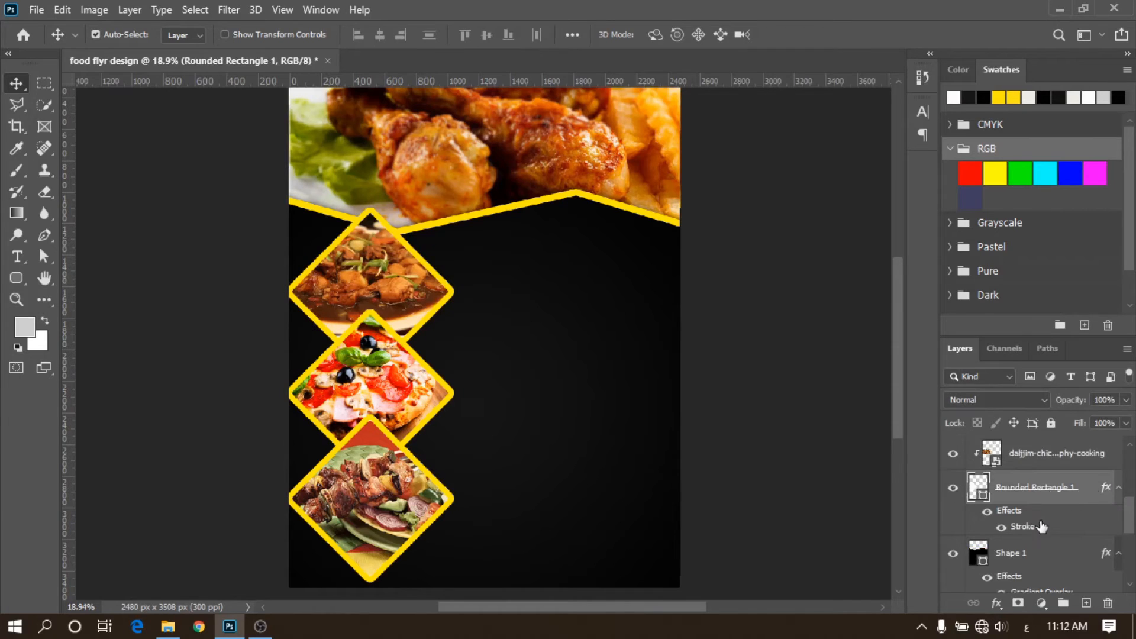
pyautogui.doubleClick(1037, 528)
pyautogui.moveTo(563, 88); pyautogui.dragTo(757, 88)
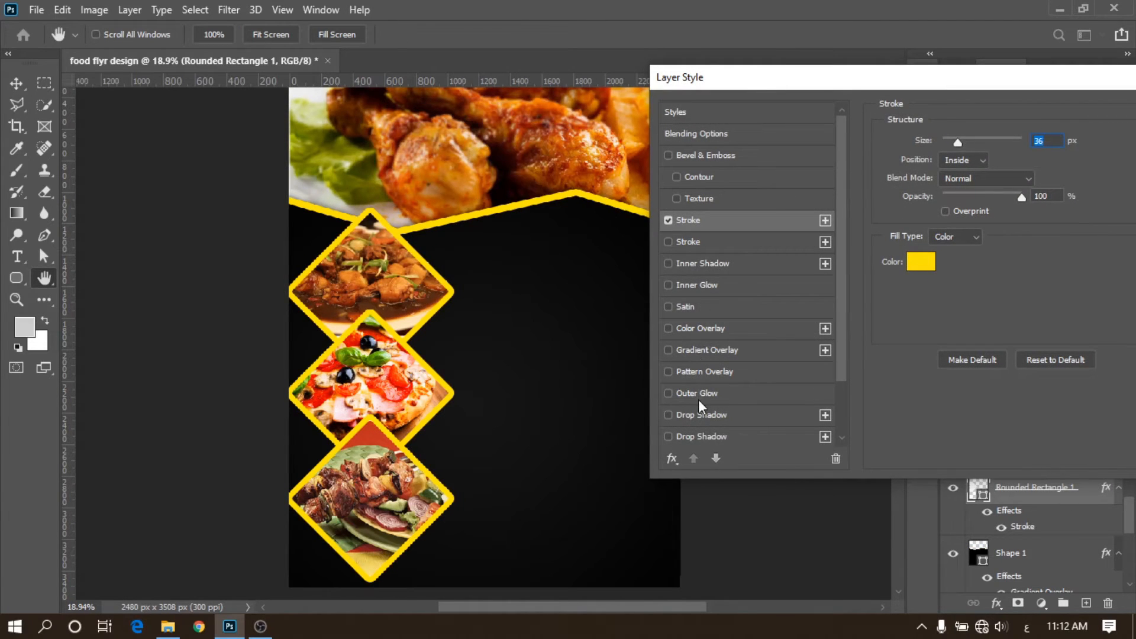
pyautogui.click(703, 414)
pyautogui.moveTo(374, 262); pyautogui.dragTo(362, 252)
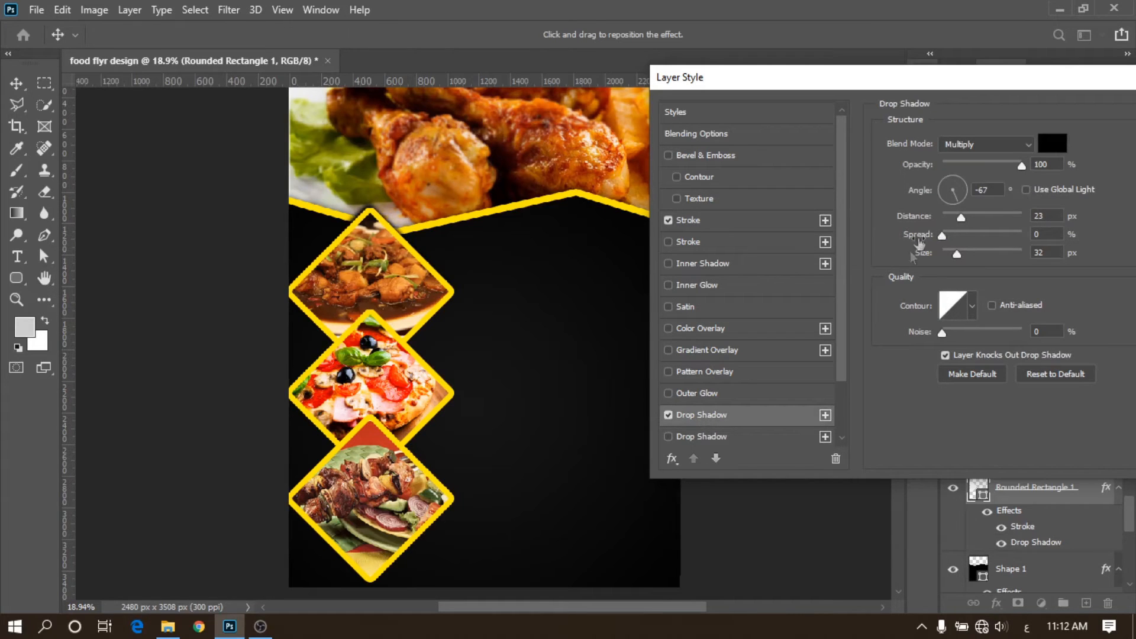
# Step: Set the top diamond's shadow to 20 px distance, 4% spread, 68 px size and 59% opacity, and apply it
pyautogui.click(960, 218)
pyautogui.moveTo(957, 253); pyautogui.dragTo(948, 250)
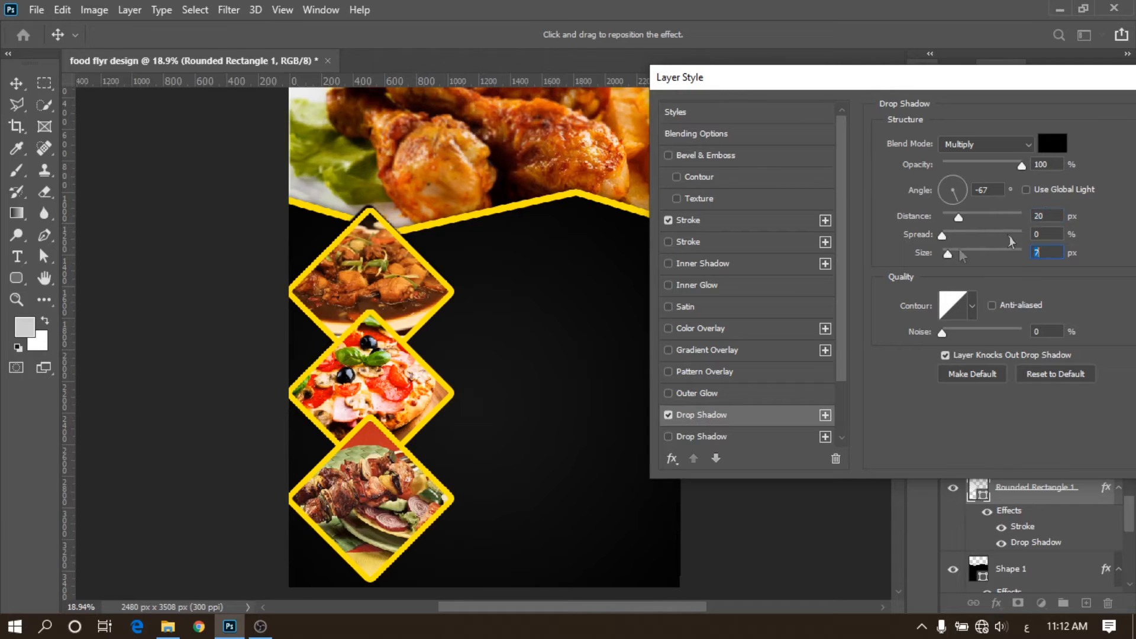
pyautogui.moveTo(1021, 165); pyautogui.dragTo(987, 168)
pyautogui.moveTo(963, 176); pyautogui.dragTo(957, 193)
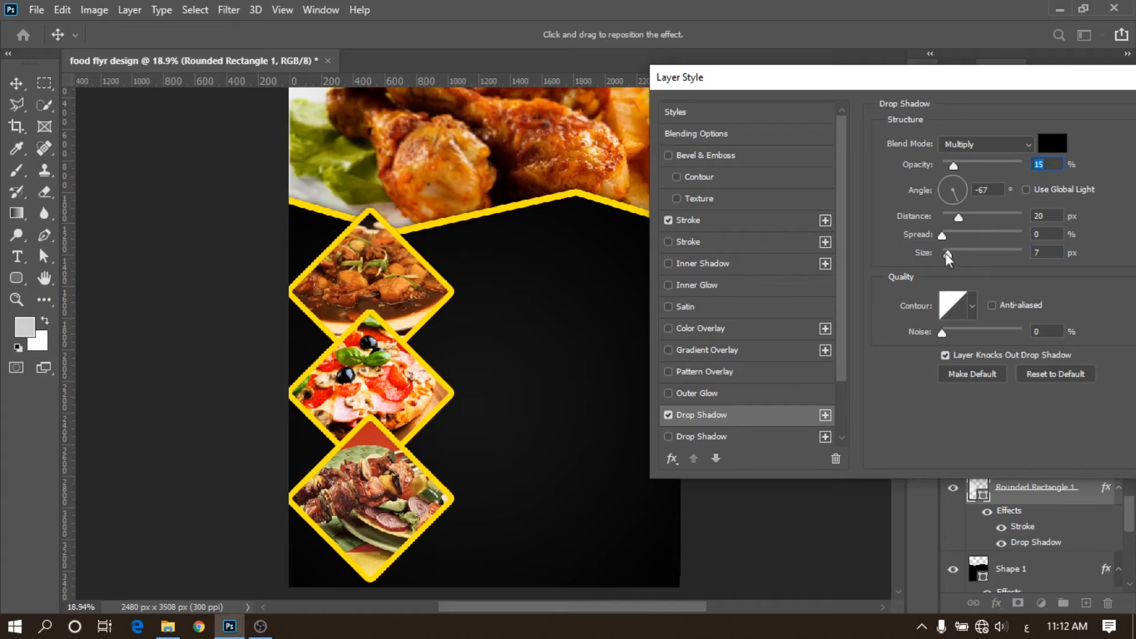
pyautogui.moveTo(945, 254)
pyautogui.mouseDown()
pyautogui.moveTo(956, 255)
pyautogui.moveTo(942, 255)
pyautogui.mouseUp()
pyautogui.moveTo(957, 165); pyautogui.dragTo(966, 165)
pyautogui.moveTo(946, 254); pyautogui.dragTo(950, 252)
pyautogui.click(945, 236)
pyautogui.moveTo(976, 169); pyautogui.dragTo(996, 165)
pyautogui.moveTo(946, 254); pyautogui.dragTo(968, 251)
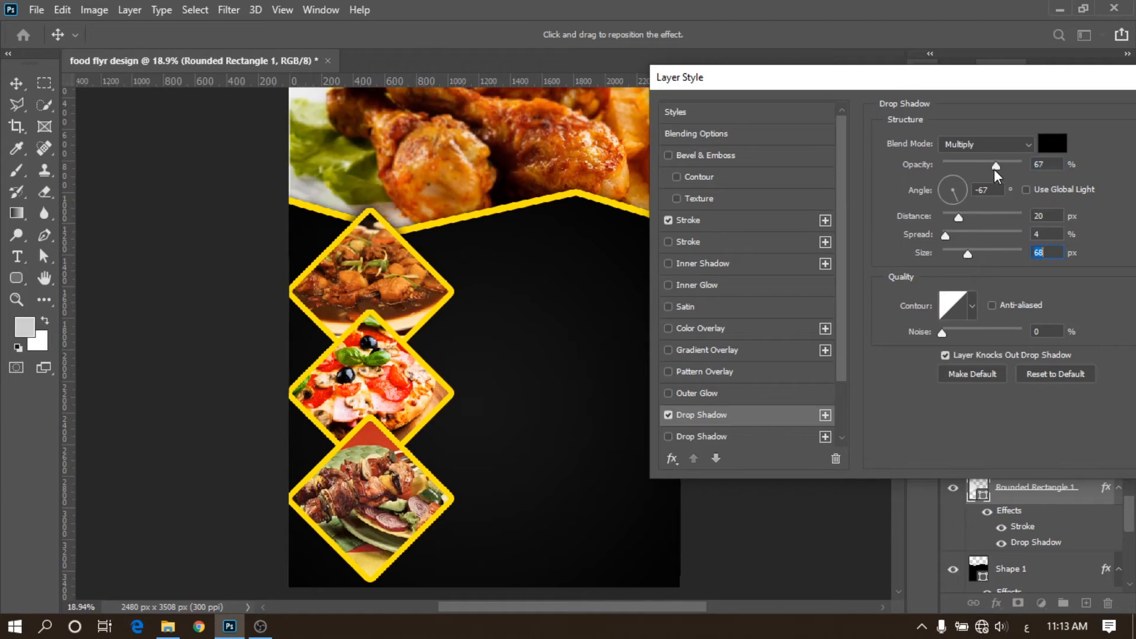
pyautogui.moveTo(991, 171); pyautogui.dragTo(990, 172)
pyautogui.moveTo(1008, 85); pyautogui.dragTo(857, 101)
pyautogui.click(1044, 127)
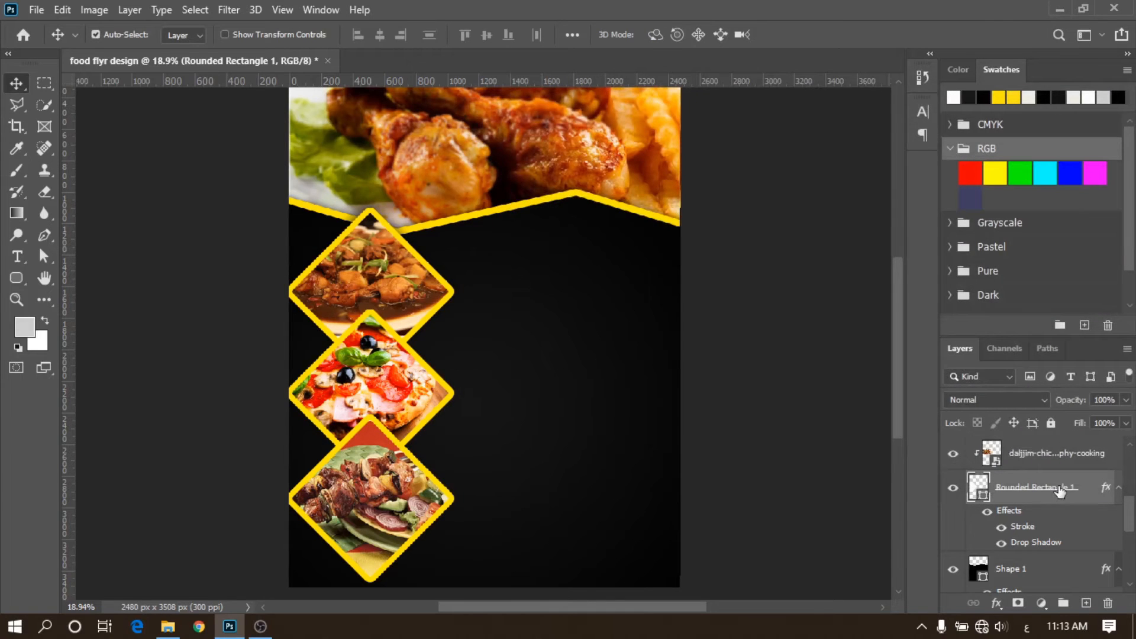
# Step: Copy the drop shadow effect from the top diamond's layer to the middle diamond's Rounded Rectangle 1 copy layer
pyautogui.moveTo(1130, 513)
pyautogui.mouseDown()
pyautogui.moveTo(1130, 523)
pyautogui.moveTo(1131, 510)
pyautogui.mouseUp()
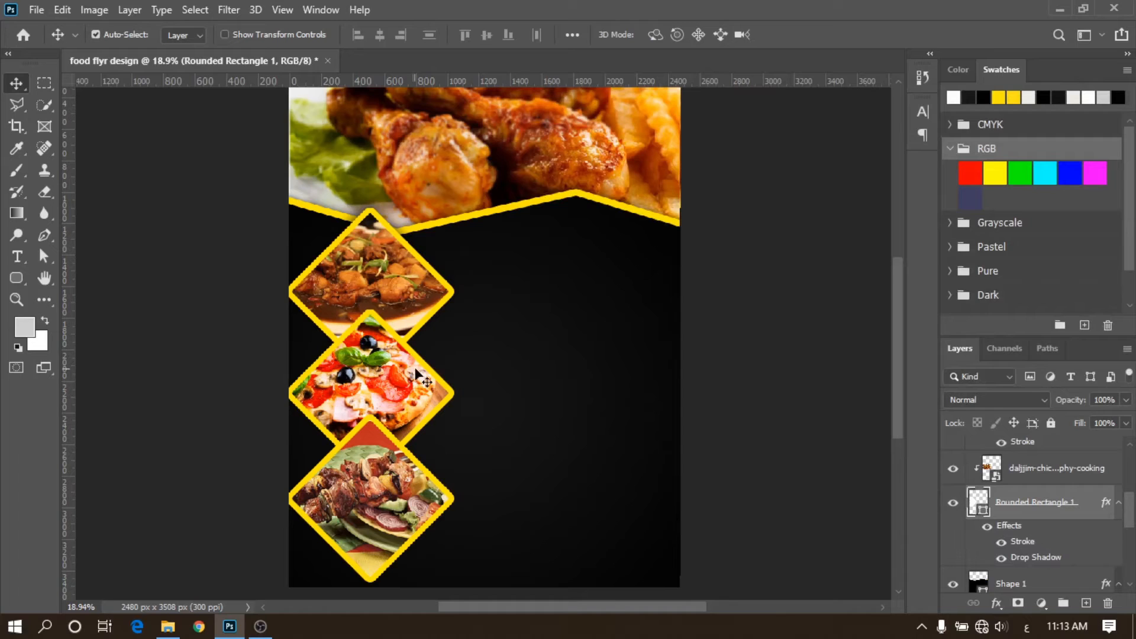
pyautogui.click(440, 379)
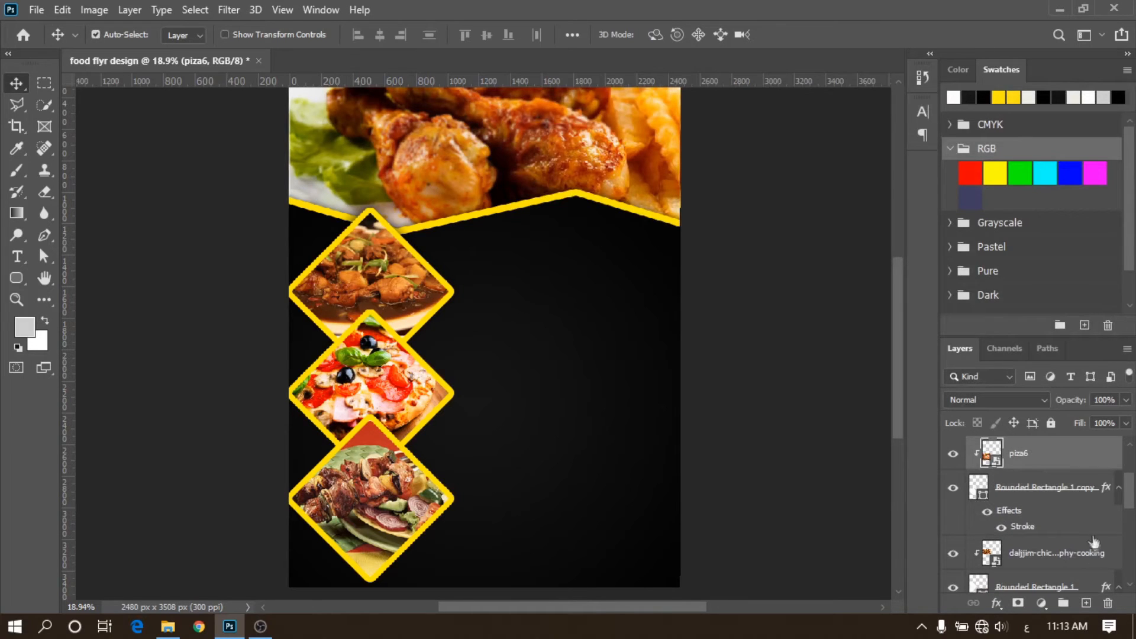
pyautogui.click(1085, 495)
pyautogui.moveTo(1128, 498); pyautogui.dragTo(1129, 515)
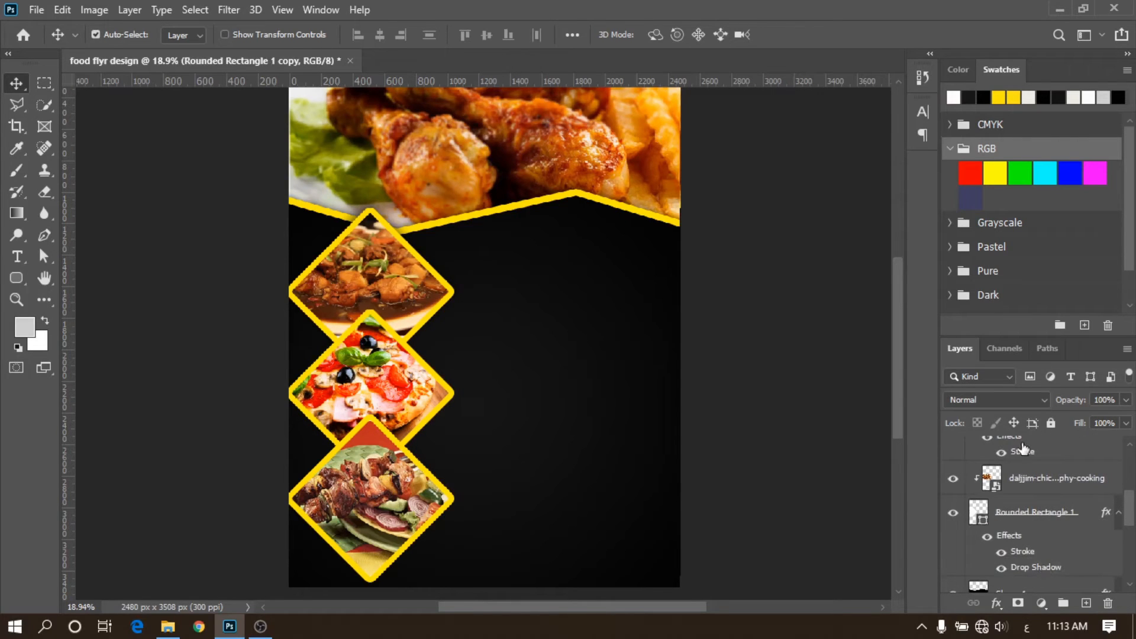
pyautogui.click(1035, 567)
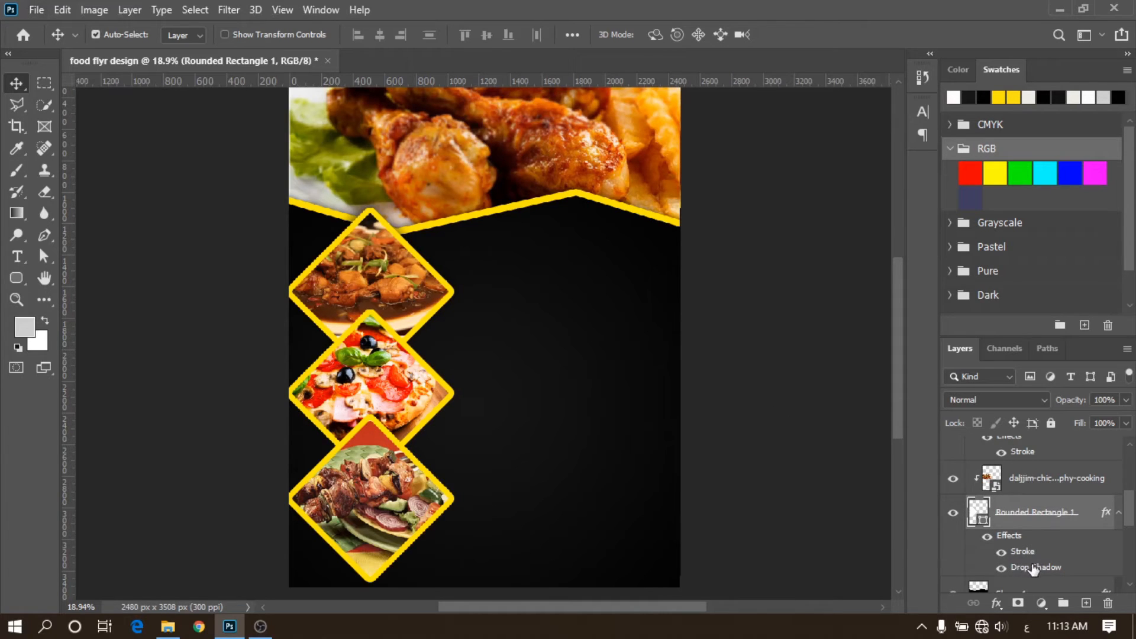
pyautogui.moveTo(1034, 569)
pyautogui.mouseDown()
pyautogui.moveTo(1016, 451)
pyautogui.moveTo(1019, 503)
pyautogui.mouseUp()
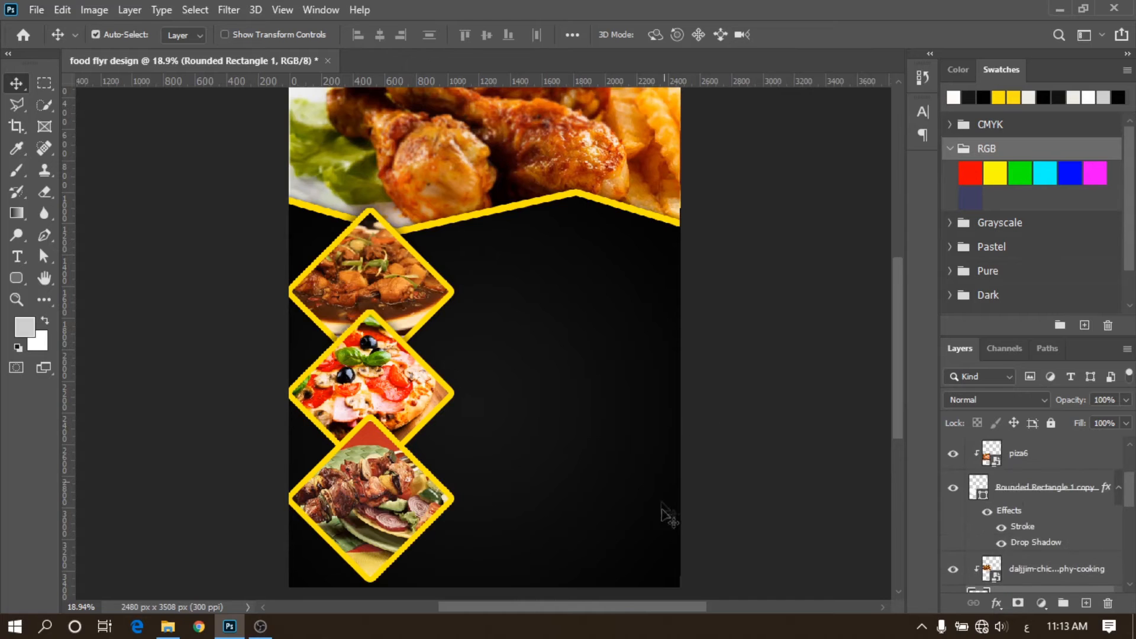
# Step: Set the middle diamond's drop shadow to about 84% opacity and 40 px size
pyautogui.click(1038, 542)
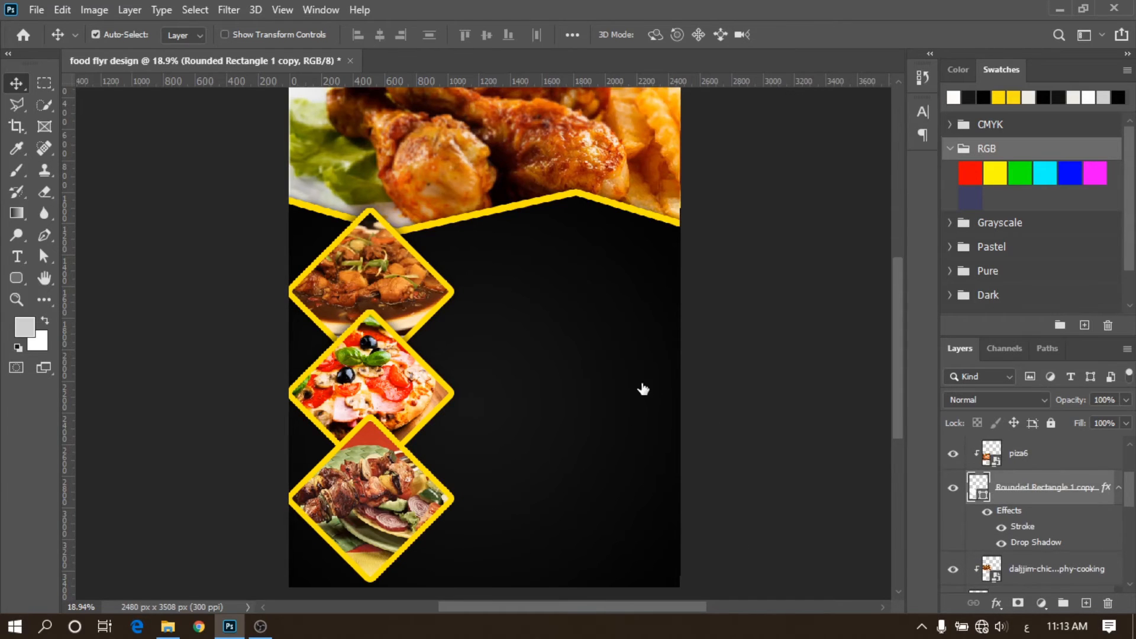
pyautogui.moveTo(808, 94); pyautogui.dragTo(899, 96)
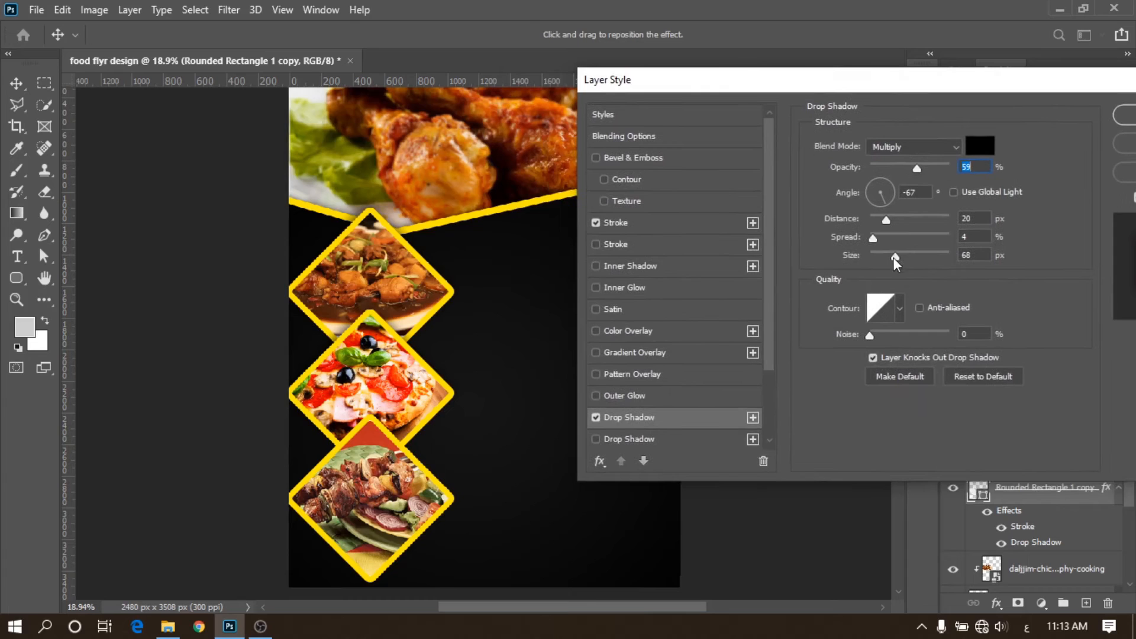
pyautogui.moveTo(939, 168); pyautogui.dragTo(938, 168)
pyautogui.moveTo(896, 258); pyautogui.dragTo(888, 260)
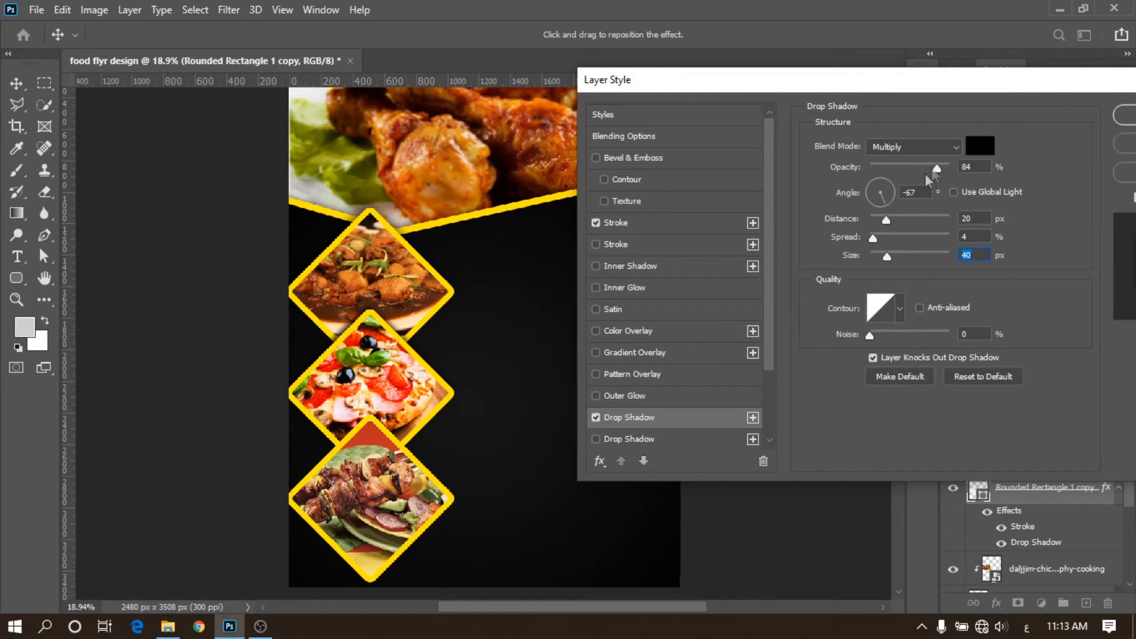
pyautogui.click(1121, 120)
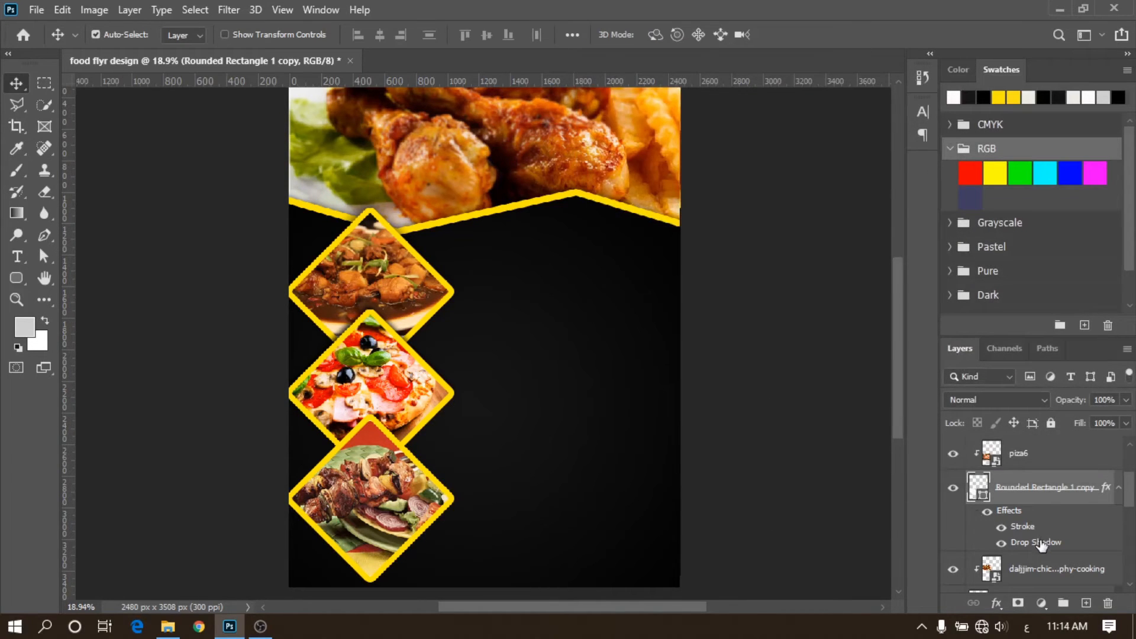
# Step: Copy the middle diamond's drop shadow to the bottom diamond's Rounded Rectangle 1 copy 2 layer and deselect everything
pyautogui.moveTo(1129, 494)
pyautogui.mouseDown()
pyautogui.moveTo(1130, 478)
pyautogui.moveTo(1128, 504)
pyautogui.mouseUp()
pyautogui.moveTo(1041, 570)
pyautogui.mouseDown()
pyautogui.moveTo(1030, 444)
pyautogui.moveTo(1025, 497)
pyautogui.mouseUp()
pyautogui.click(545, 226)
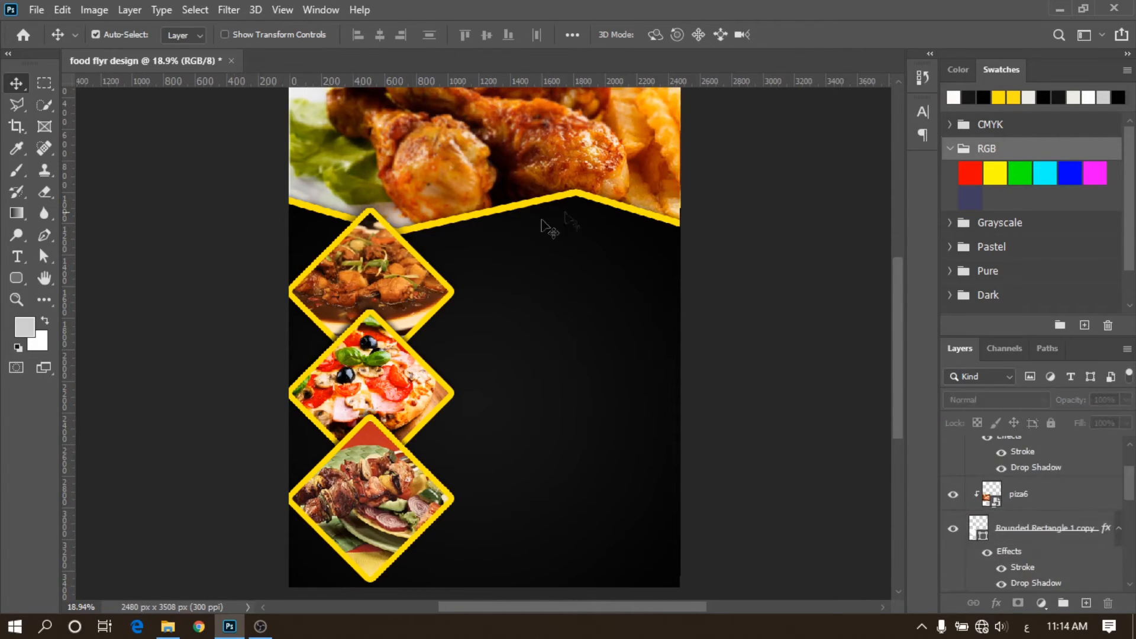
# Step: Start a text line on the dark area beside the upper diamonds and set its font size to 22.64 pt
pyautogui.scroll(-4, 455, 208)
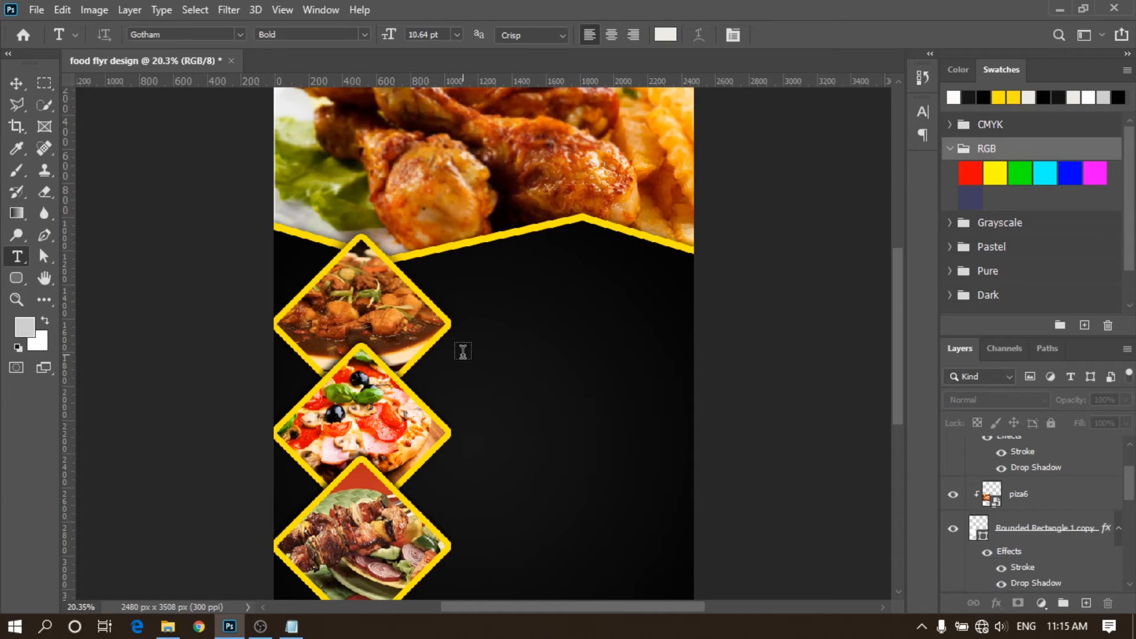
pyautogui.click(463, 350)
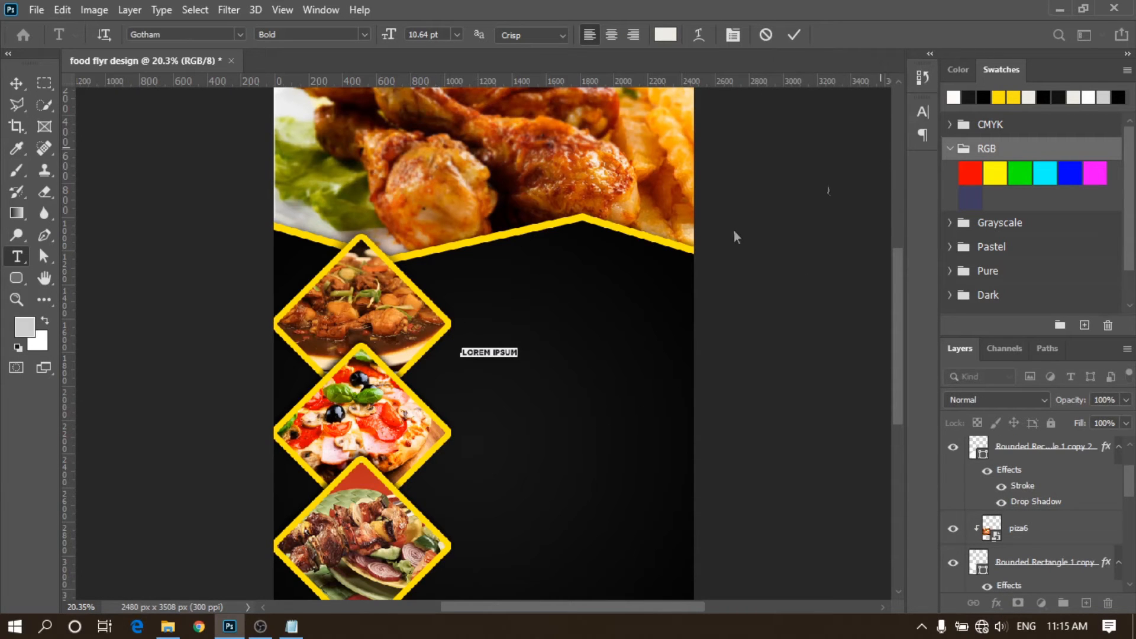
pyautogui.click(922, 113)
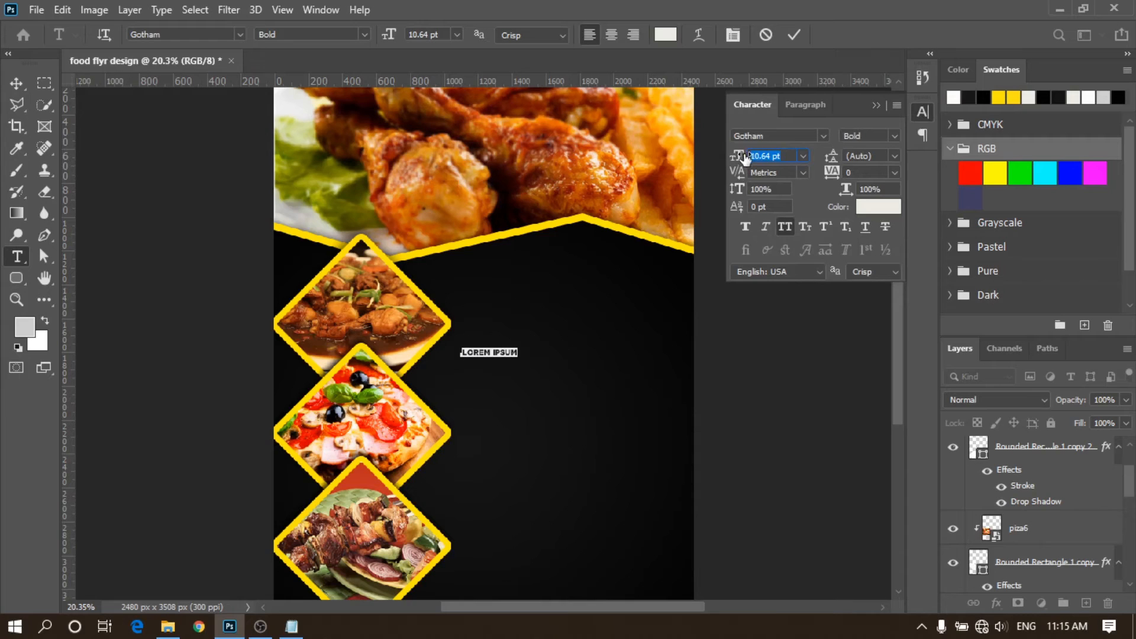
pyautogui.moveTo(741, 159); pyautogui.dragTo(748, 160)
pyautogui.press('Up')
pyautogui.press('Up')
pyautogui.press('Up')
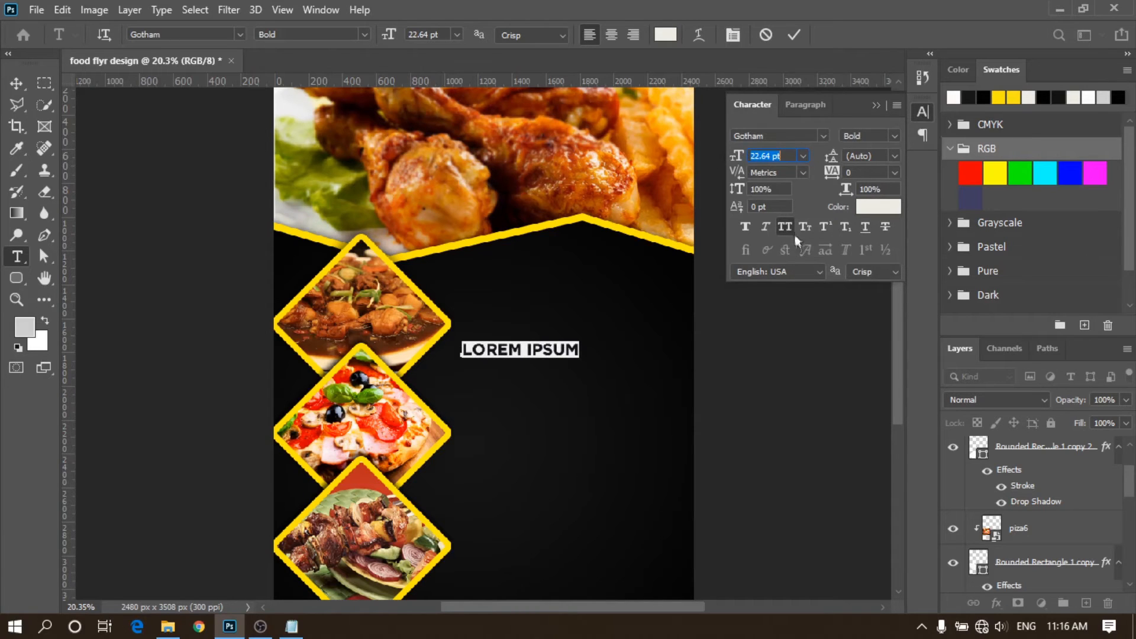
# Step: Turn off All Caps for the placeholder text and set its font to Channel Slanted 2
pyautogui.hotkey('ctrl', 'shift', 'k')
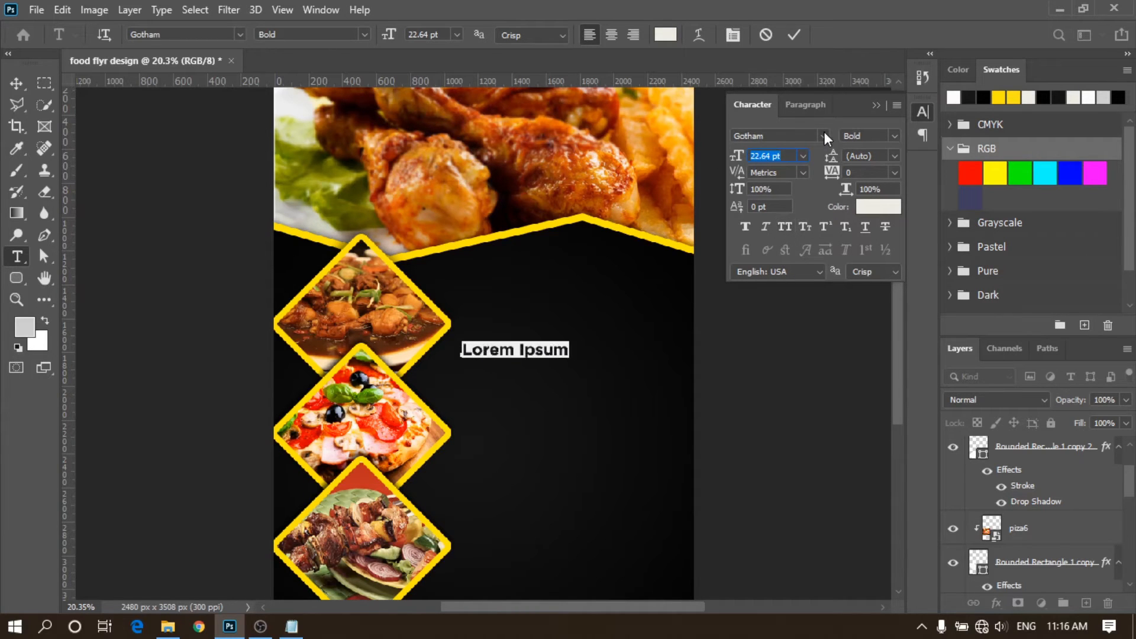
pyautogui.click(824, 132)
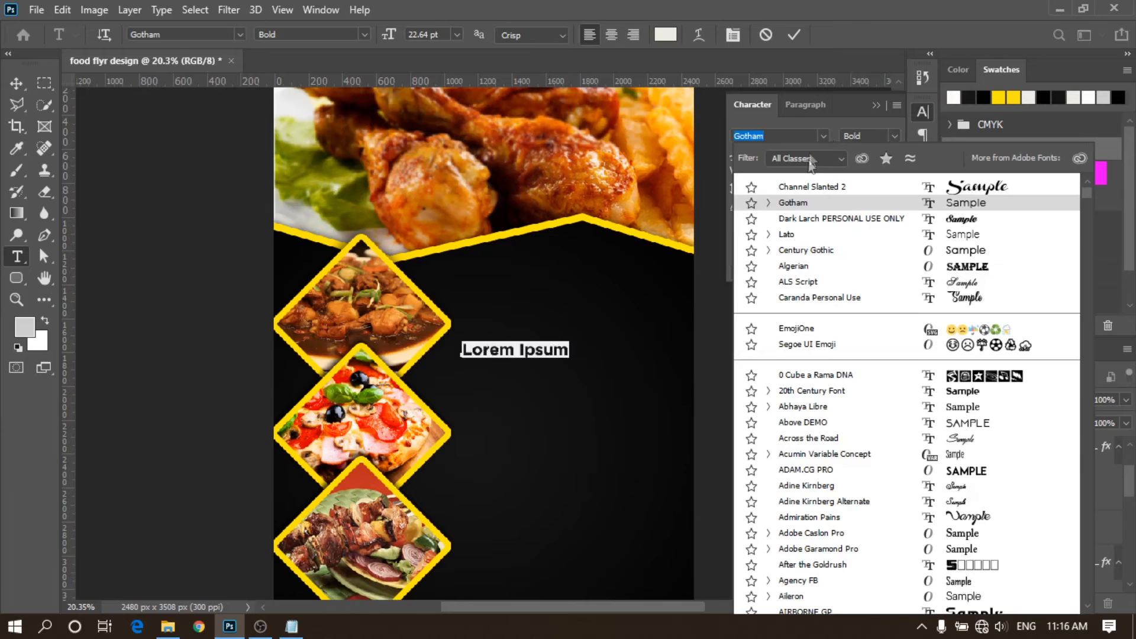
pyautogui.click(804, 187)
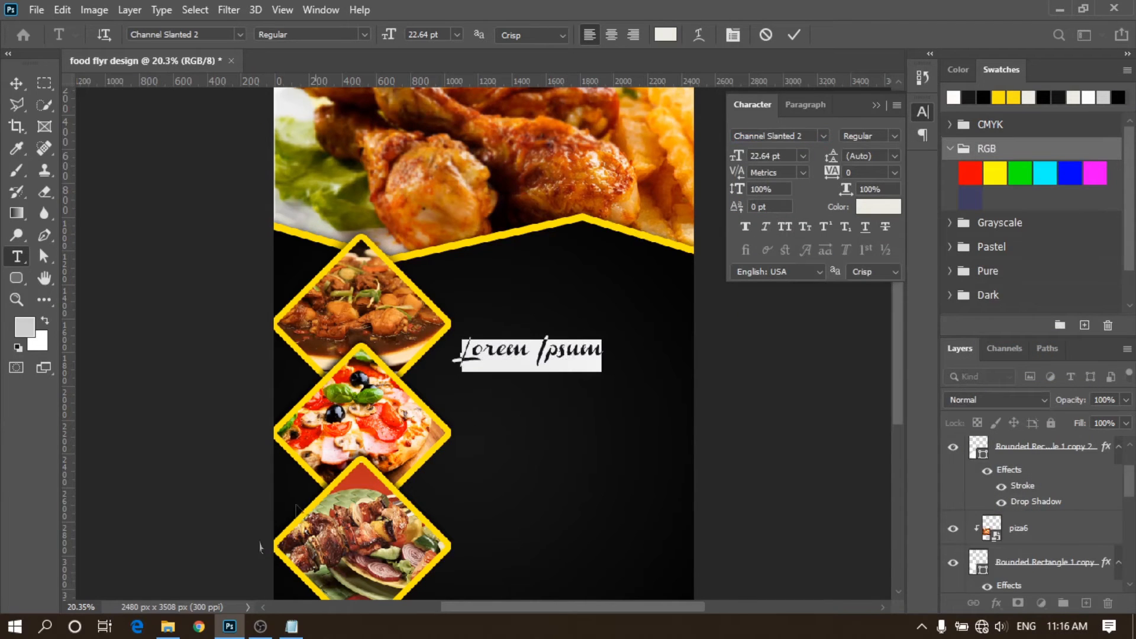
# Step: Replace the placeholder with "Tasty foods" copied from the Notepad content file, capitalise it as "Tasty Foods" and select the whole text
pyautogui.click(291, 626)
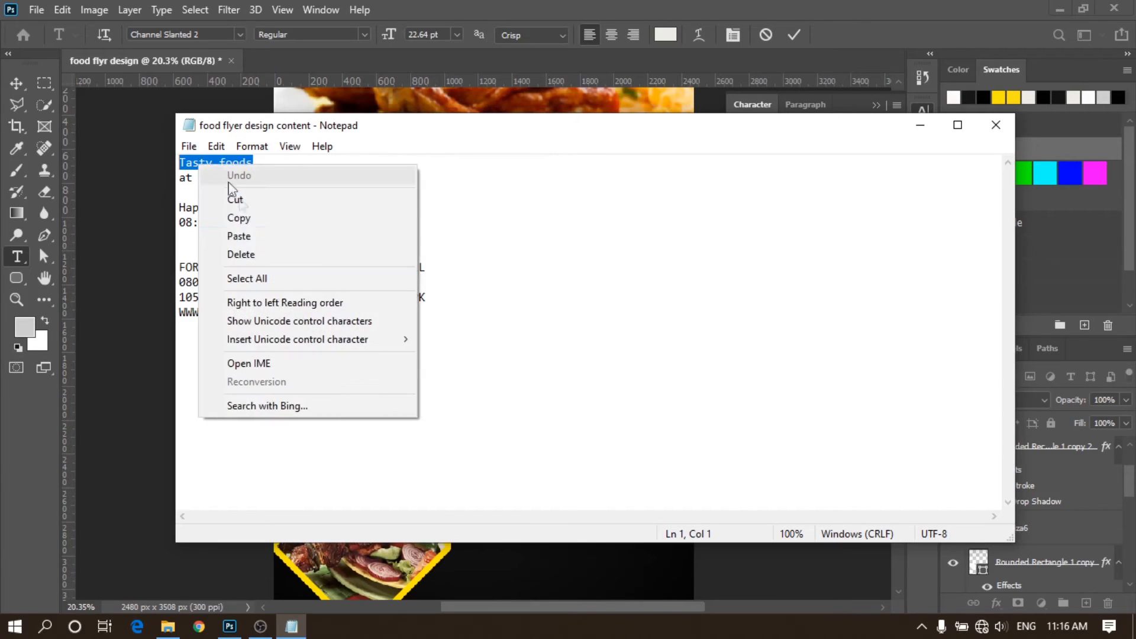
pyautogui.click(239, 218)
pyautogui.click(920, 125)
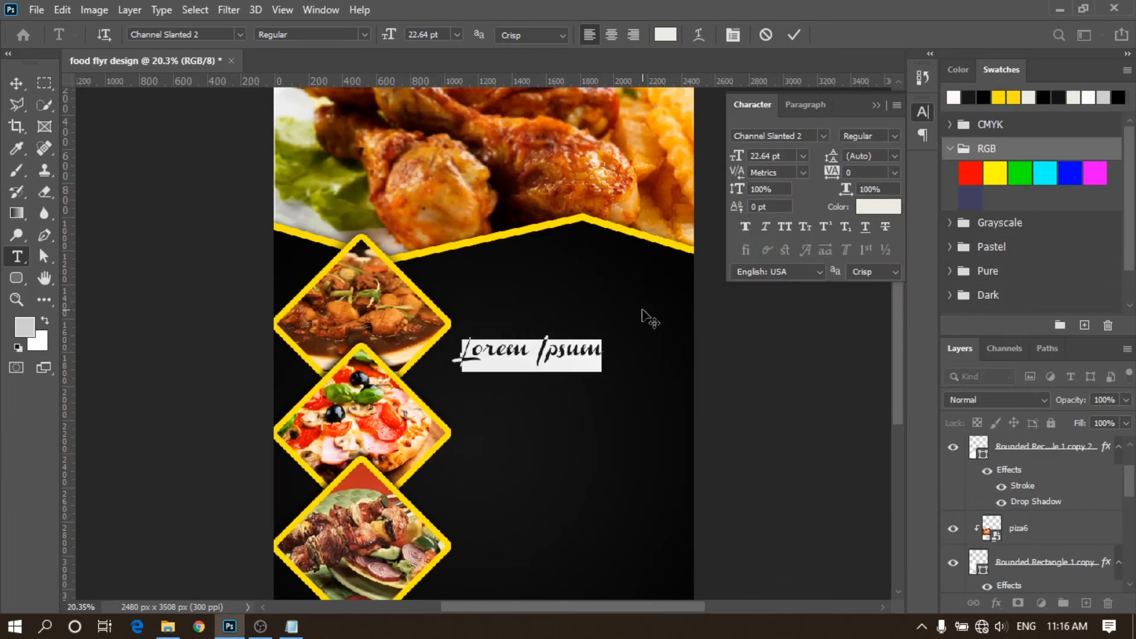
pyautogui.hotkey('ctrl', 'v')
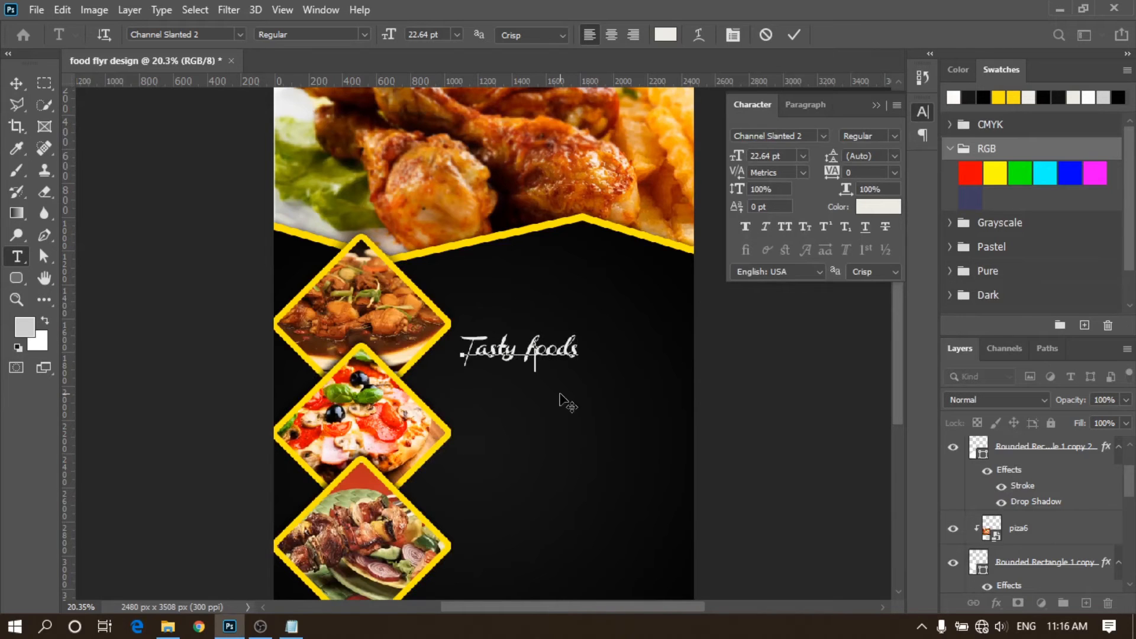
pyautogui.write('F')
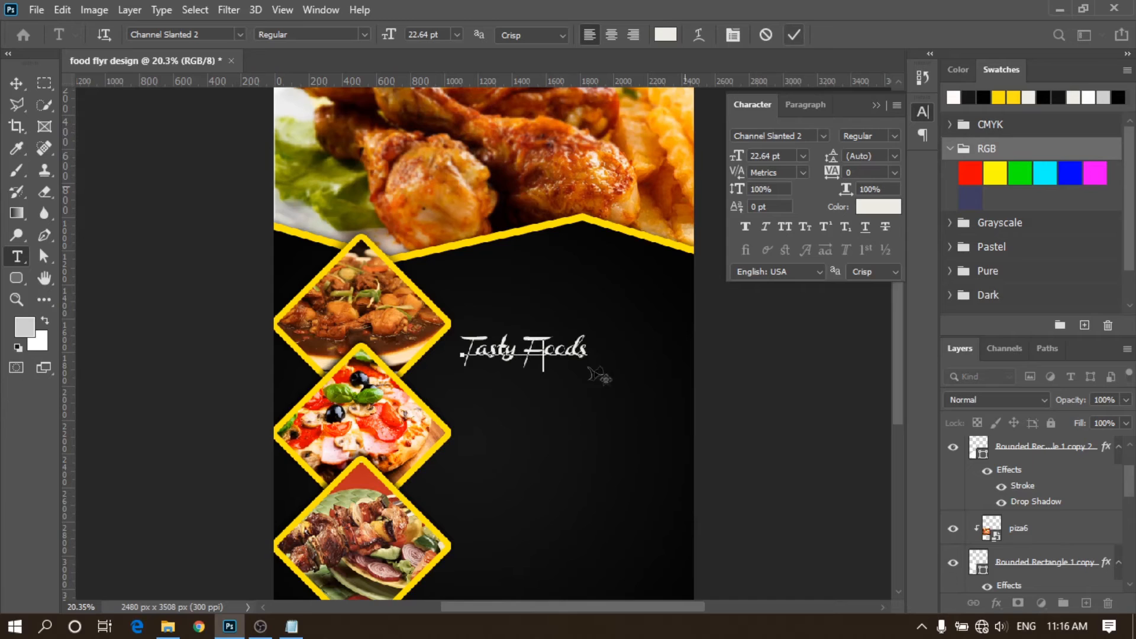
pyautogui.moveTo(589, 346); pyautogui.dragTo(457, 354)
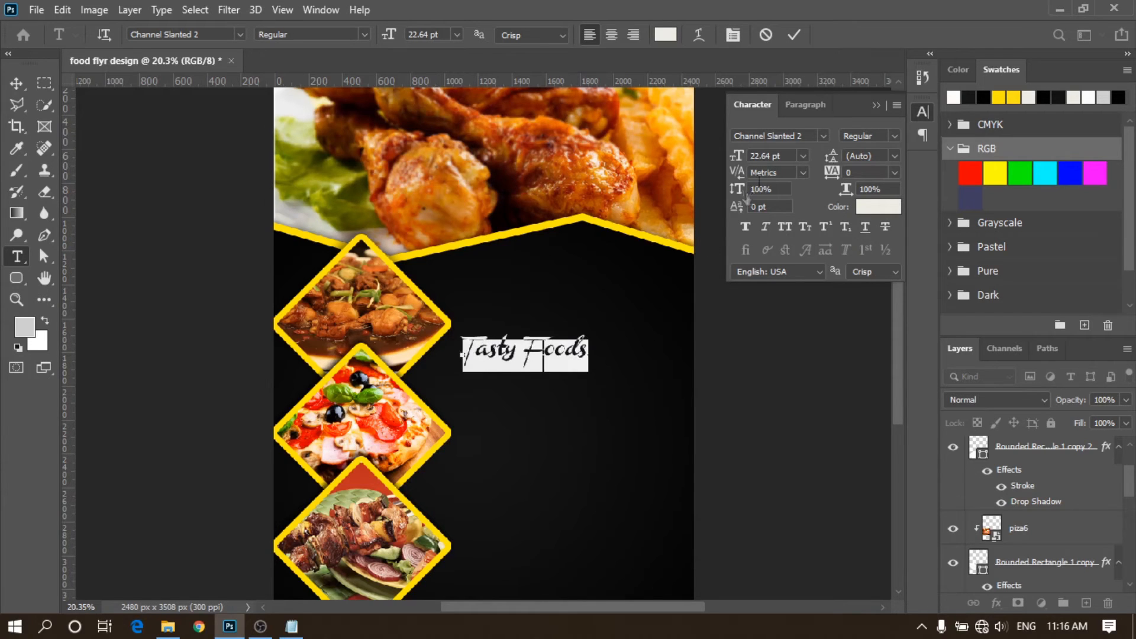
# Step: Enlarge the "Tasty Foods" title to 33.64 pt, commit it and move it slightly higher beside the upper diamond
pyautogui.moveTo(738, 159); pyautogui.dragTo(748, 164)
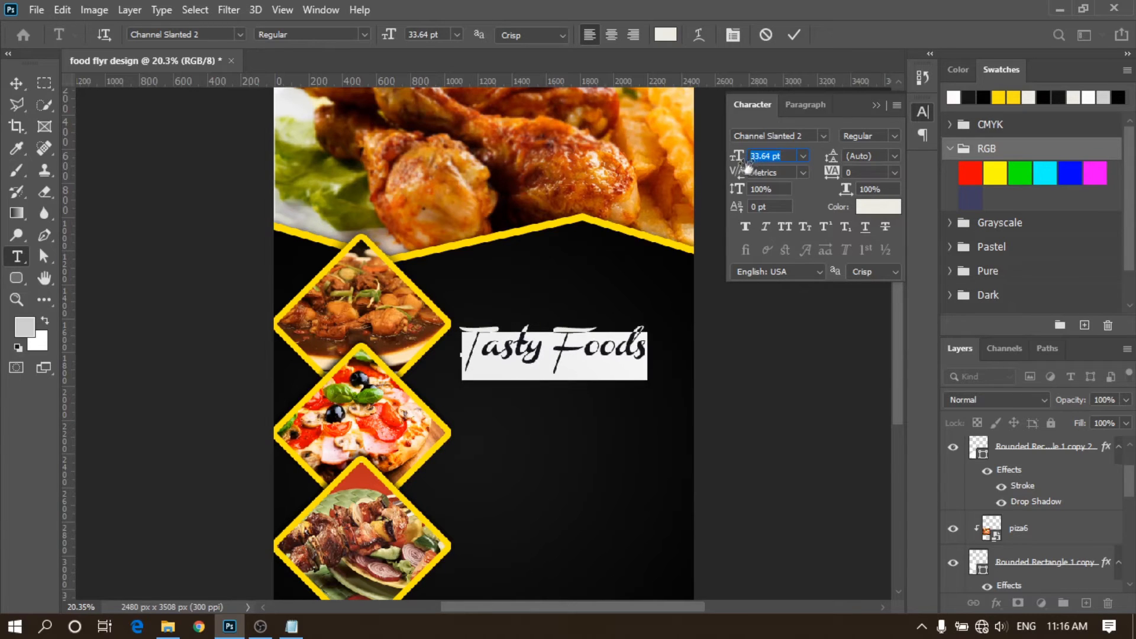
pyautogui.click(793, 36)
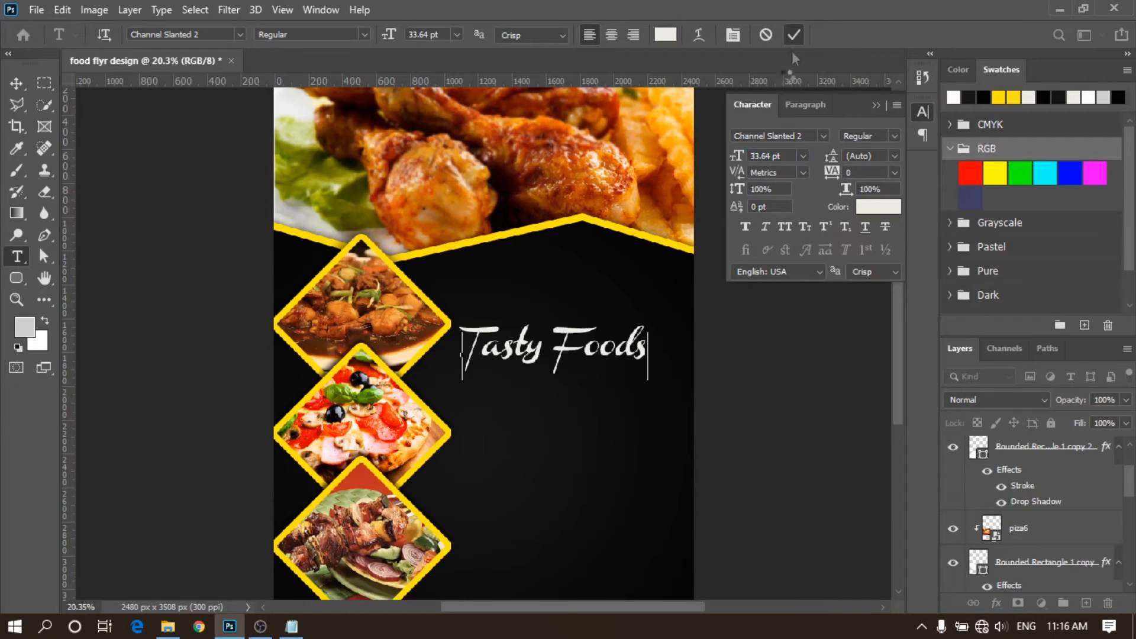
pyautogui.click(16, 83)
pyautogui.moveTo(525, 353); pyautogui.dragTo(523, 329)
# Step: Copy "at your favorite place" from the Notepad content file into a new 19.64 pt text line below the title
pyautogui.click(291, 625)
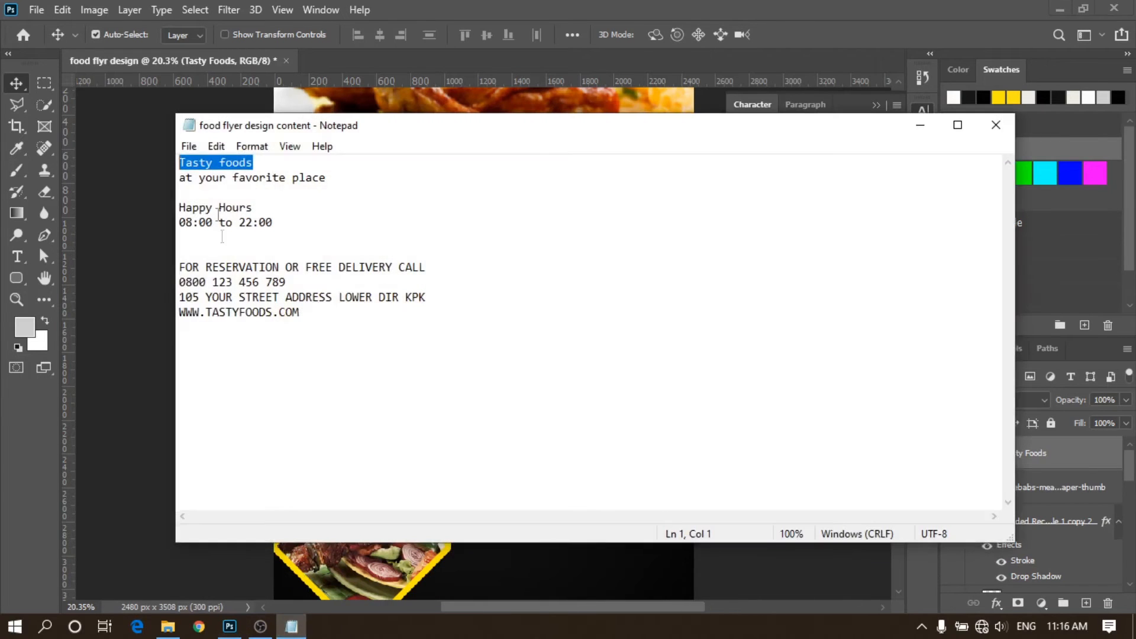
pyautogui.moveTo(328, 181); pyautogui.dragTo(172, 173)
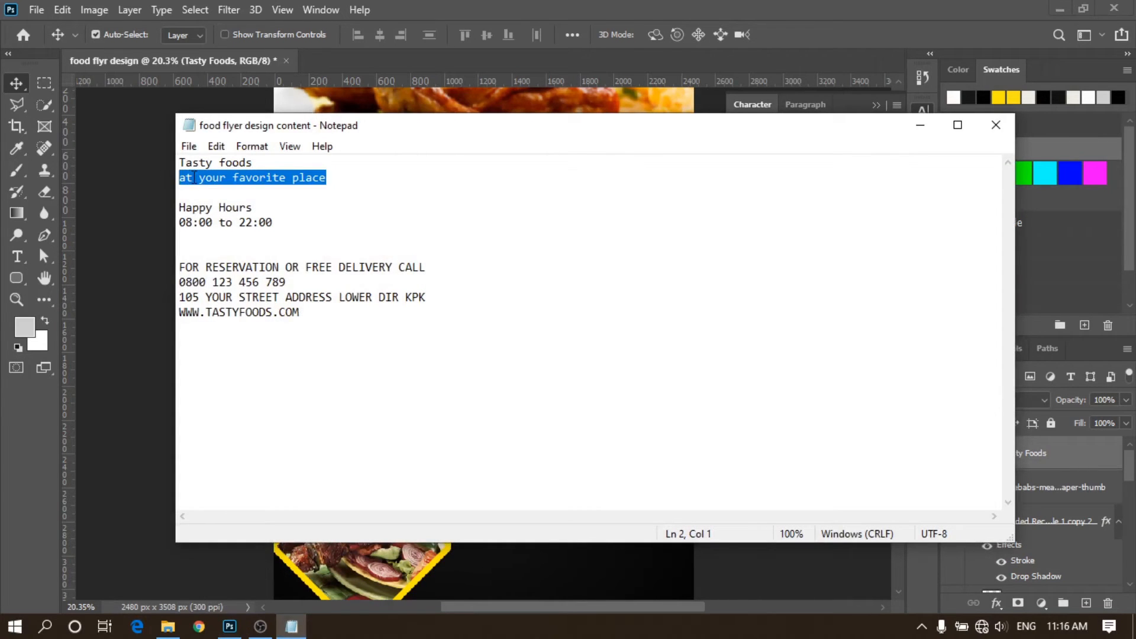
pyautogui.rightClick(194, 177)
pyautogui.click(235, 228)
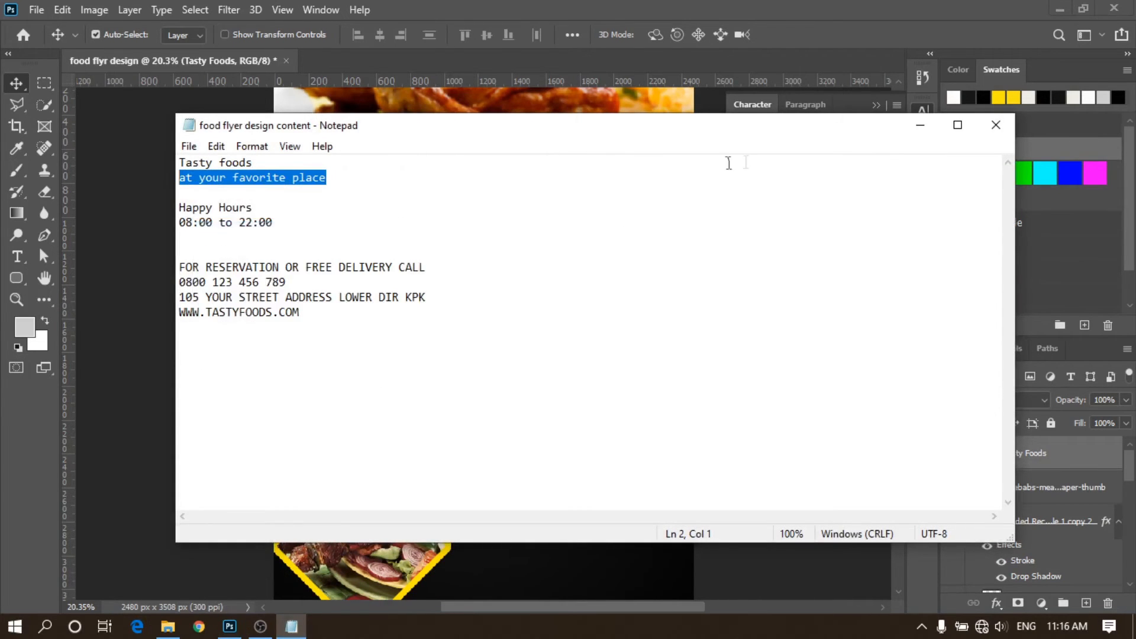
pyautogui.click(919, 127)
pyautogui.click(17, 256)
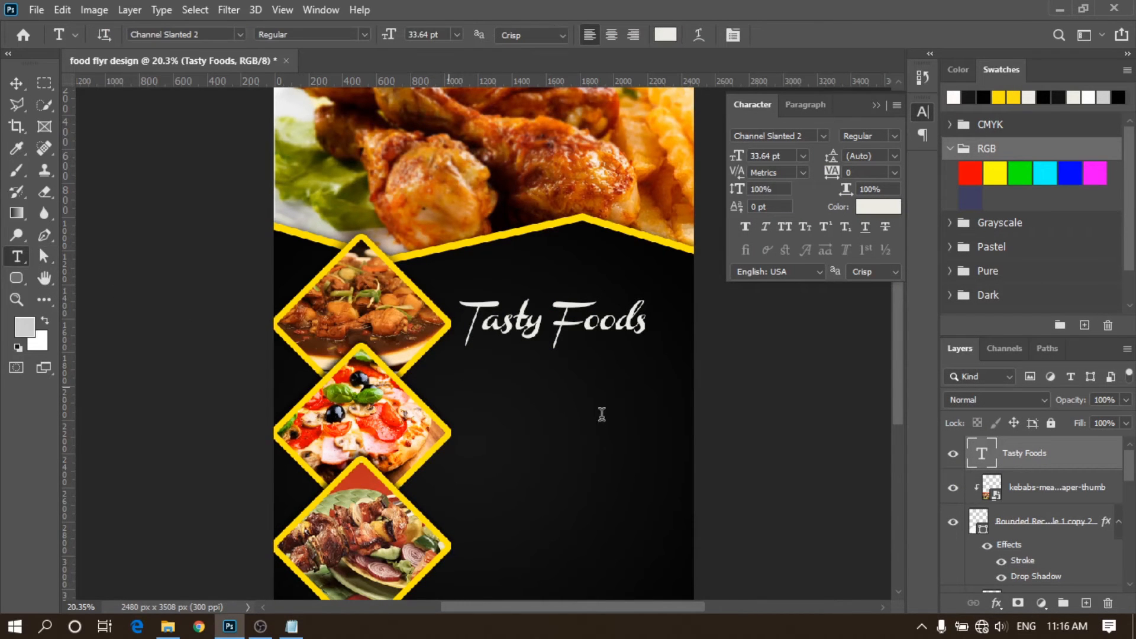
pyautogui.click(448, 401)
pyautogui.moveTo(735, 156); pyautogui.dragTo(723, 157)
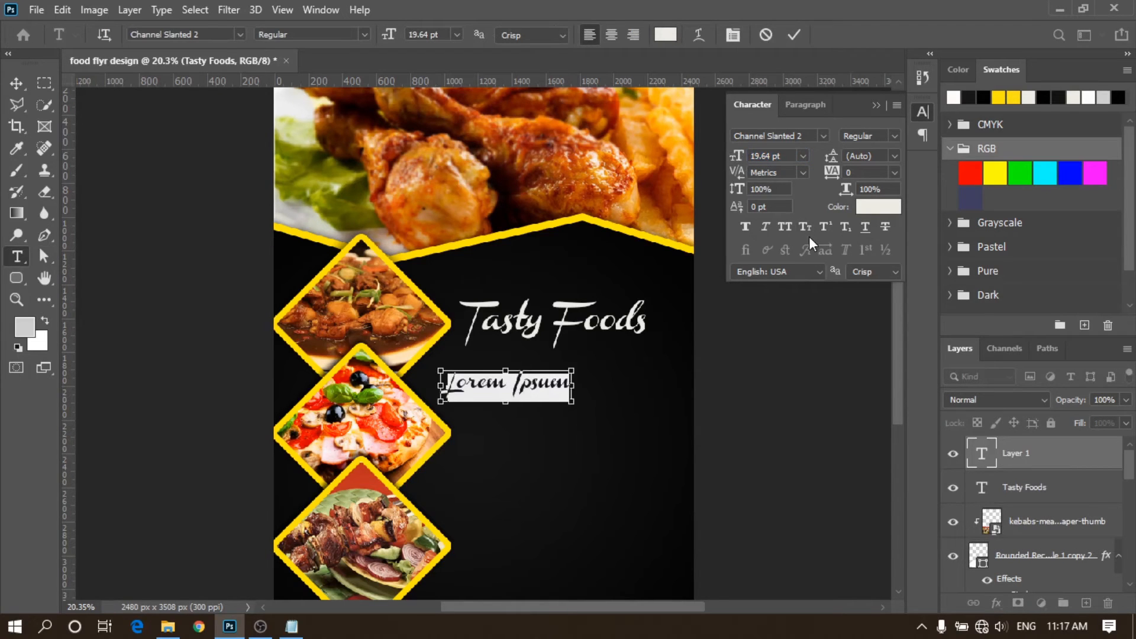
pyautogui.hotkey('ctrl', 'v')
# Step: Set the whole tagline to the Dark Larch PERSONAL USE ONLY font at 23.64 pt
pyautogui.moveTo(658, 385); pyautogui.dragTo(447, 383)
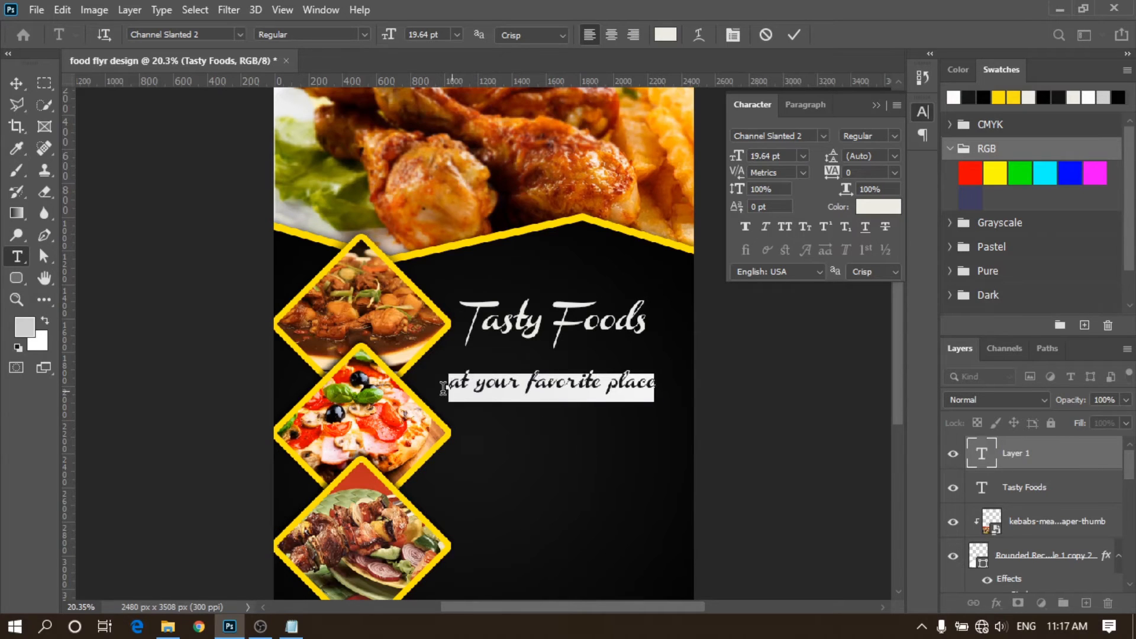
pyautogui.click(822, 136)
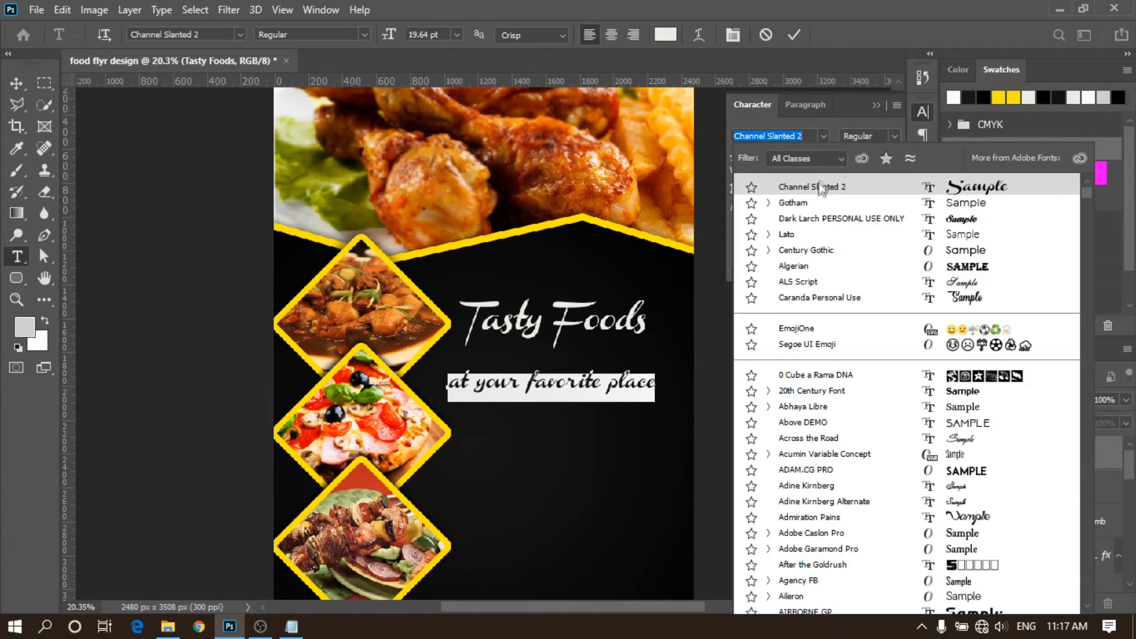
pyautogui.click(803, 220)
pyautogui.moveTo(740, 156); pyautogui.dragTo(746, 159)
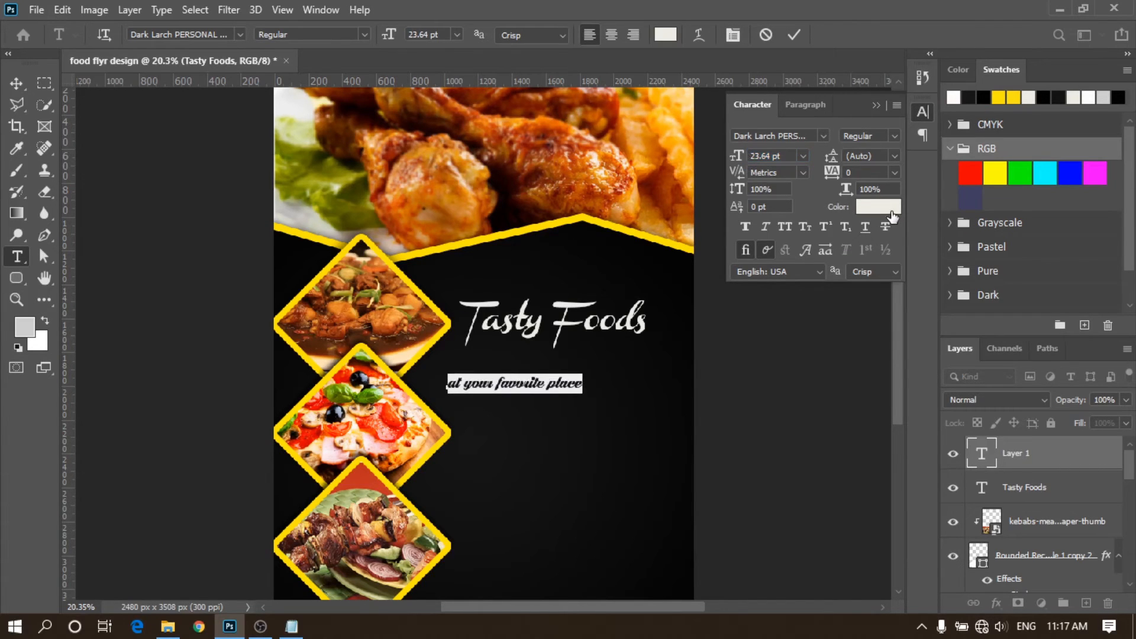
# Step: Color the tagline yellow (ffe400) sampled from the flyer's border, place it just under the title's right part and deselect it
pyautogui.click(890, 213)
pyautogui.click(548, 222)
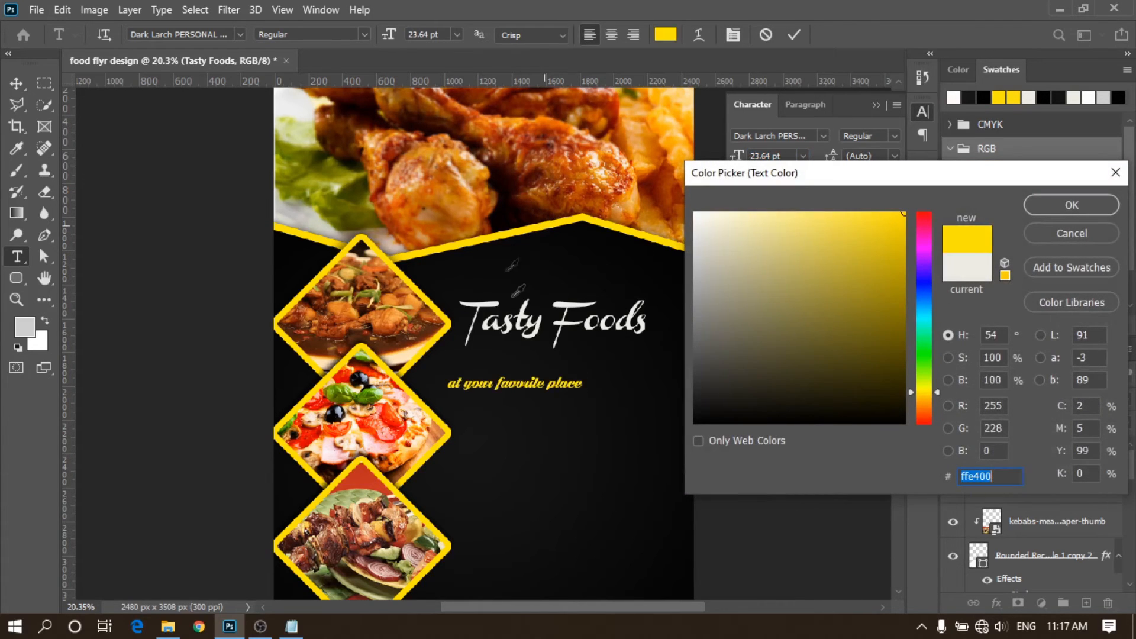
pyautogui.click(1070, 204)
pyautogui.click(794, 34)
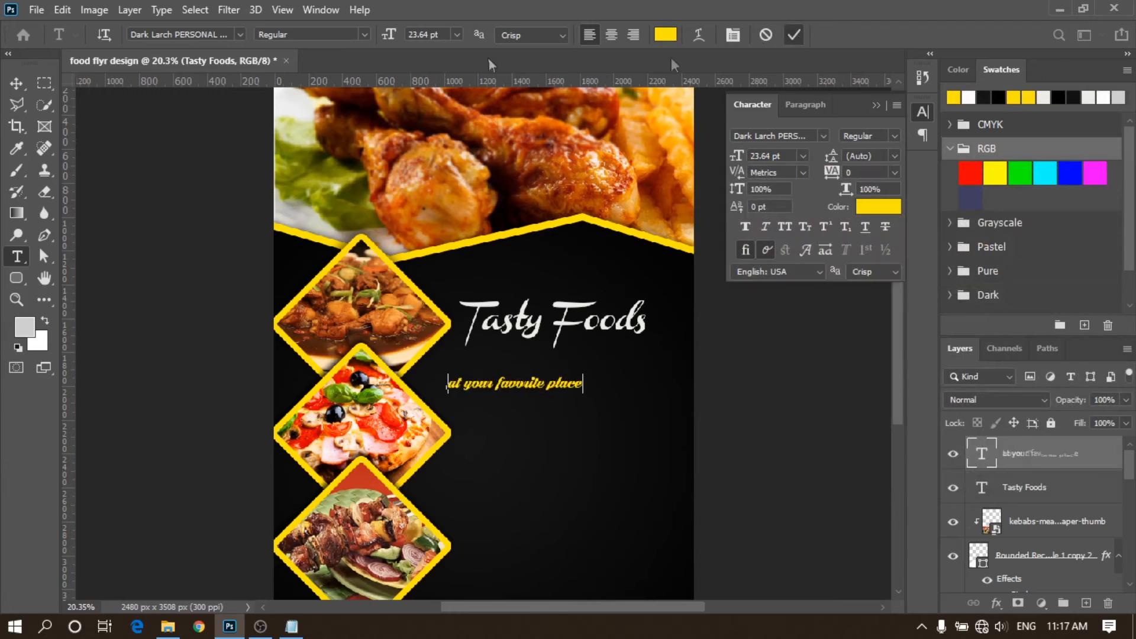
pyautogui.click(27, 83)
pyautogui.moveTo(525, 387); pyautogui.dragTo(584, 359)
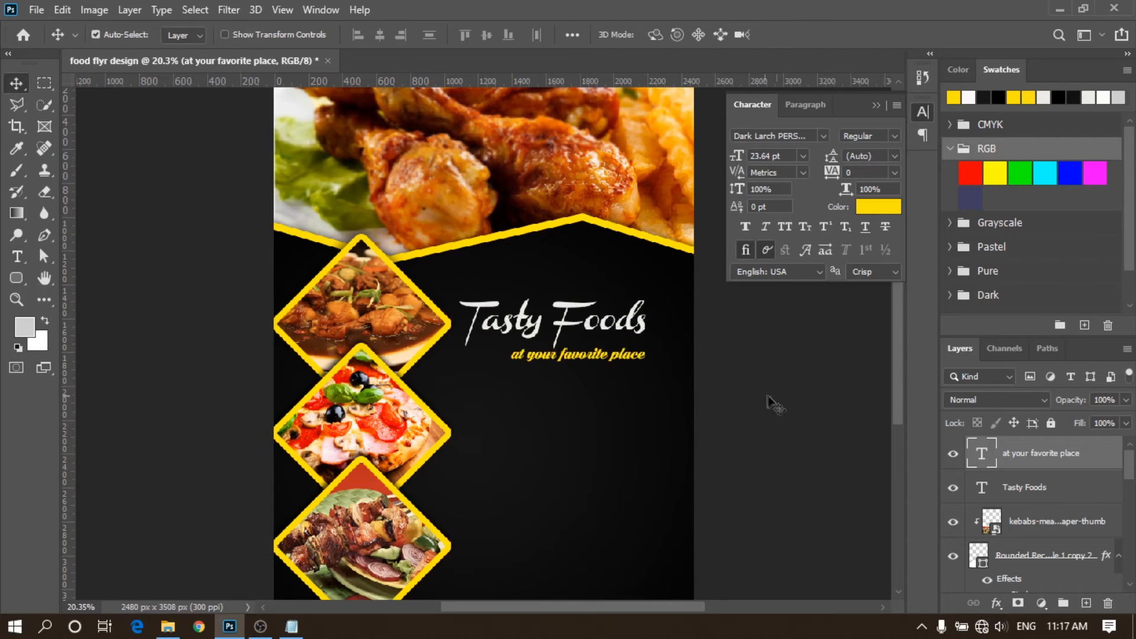
pyautogui.click(535, 425)
# Step: Draw a paragraph text box below the tagline, about as wide as the title, filled with placeholder text
pyautogui.scroll(-1, 521, 394)
pyautogui.moveTo(568, 427); pyautogui.dragTo(578, 355)
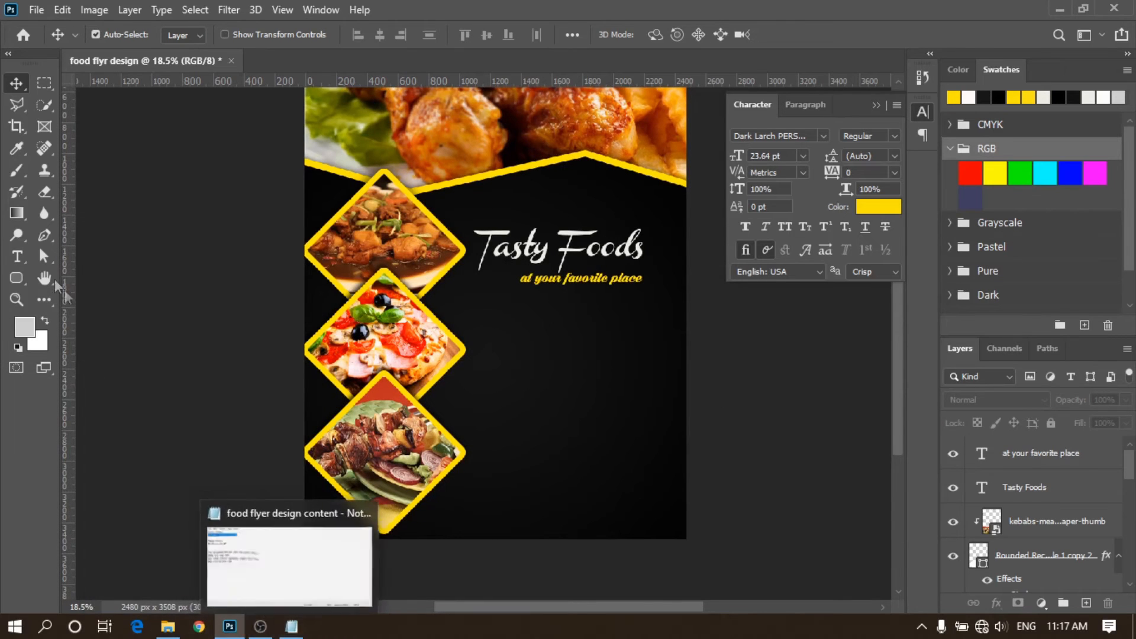
pyautogui.click(18, 256)
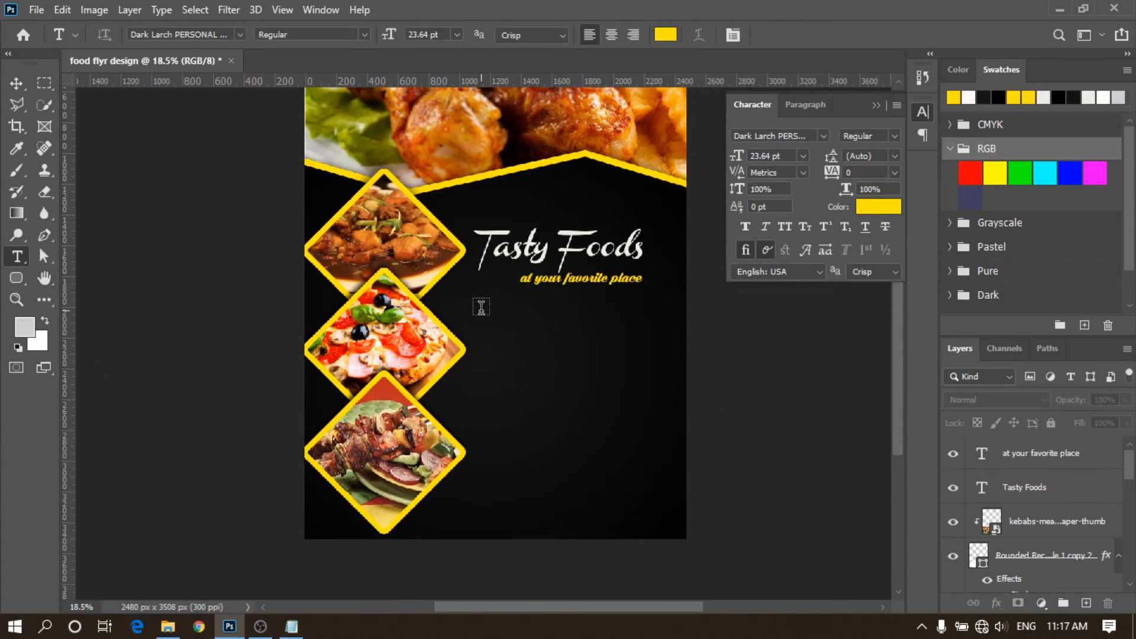
pyautogui.moveTo(476, 307); pyautogui.dragTo(641, 397)
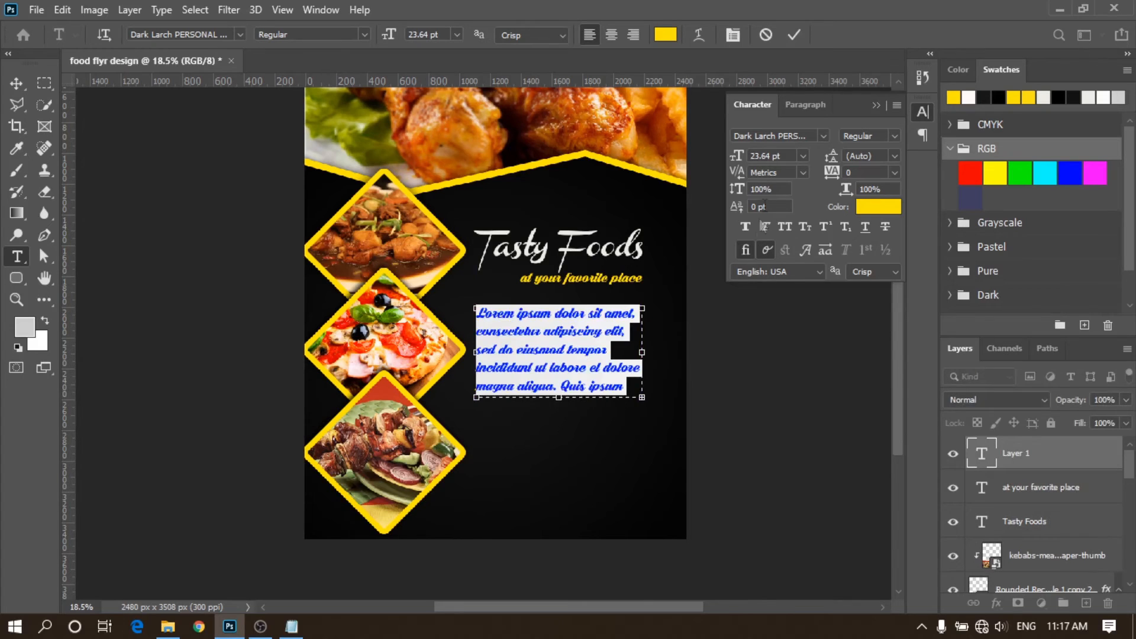
# Step: Set the placeholder paragraph to Gotham Medium at 21.64 pt
pyautogui.click(823, 135)
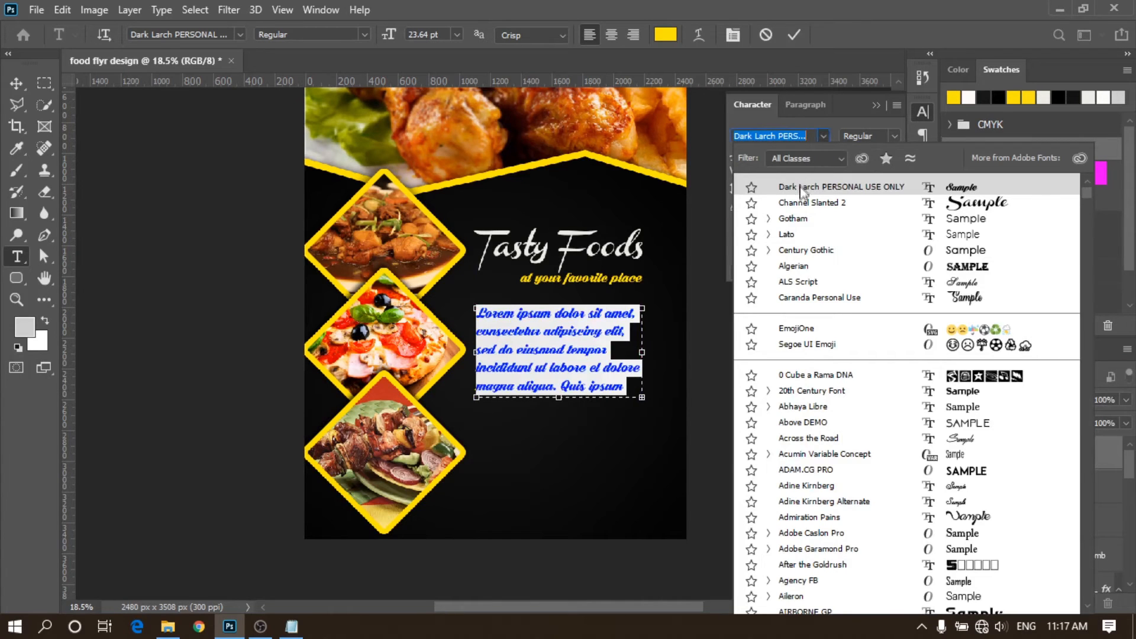
pyautogui.click(790, 219)
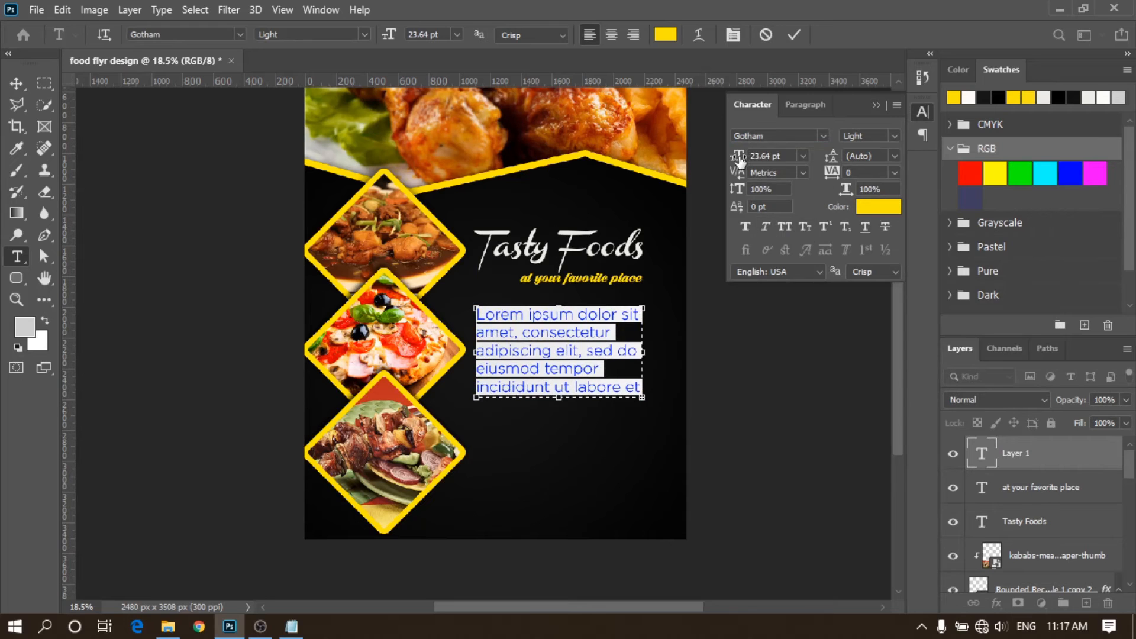
pyautogui.moveTo(739, 158); pyautogui.dragTo(737, 162)
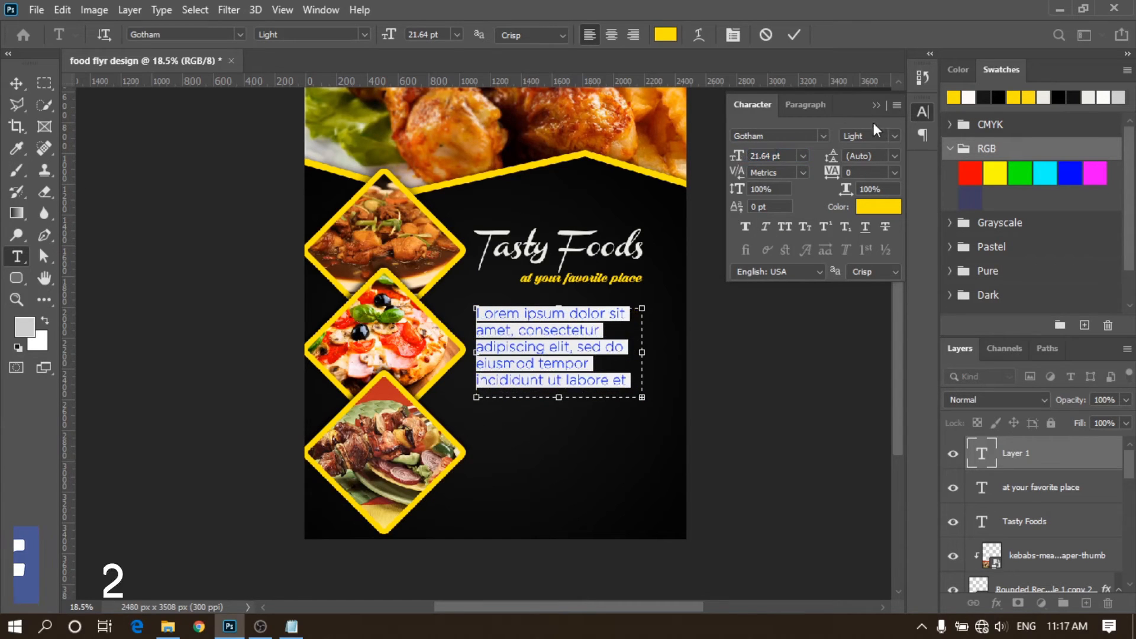
pyautogui.click(889, 136)
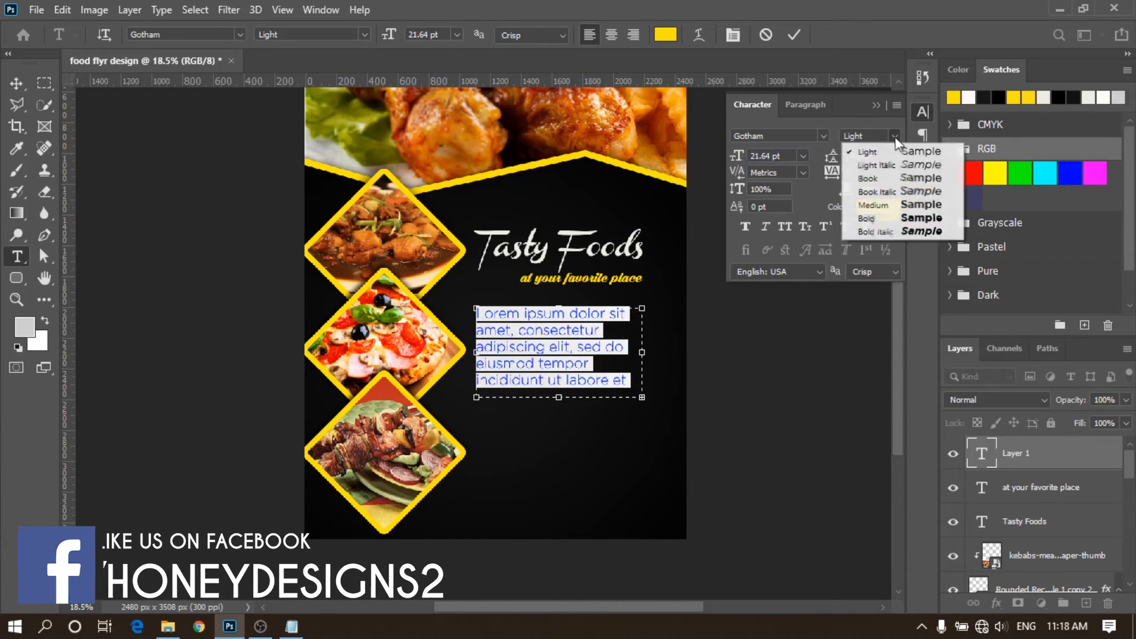
pyautogui.click(873, 205)
# Step: Color the placeholder paragraph light grey (d5d3cd) sampled from the "Tasty Foods" title
pyautogui.click(876, 207)
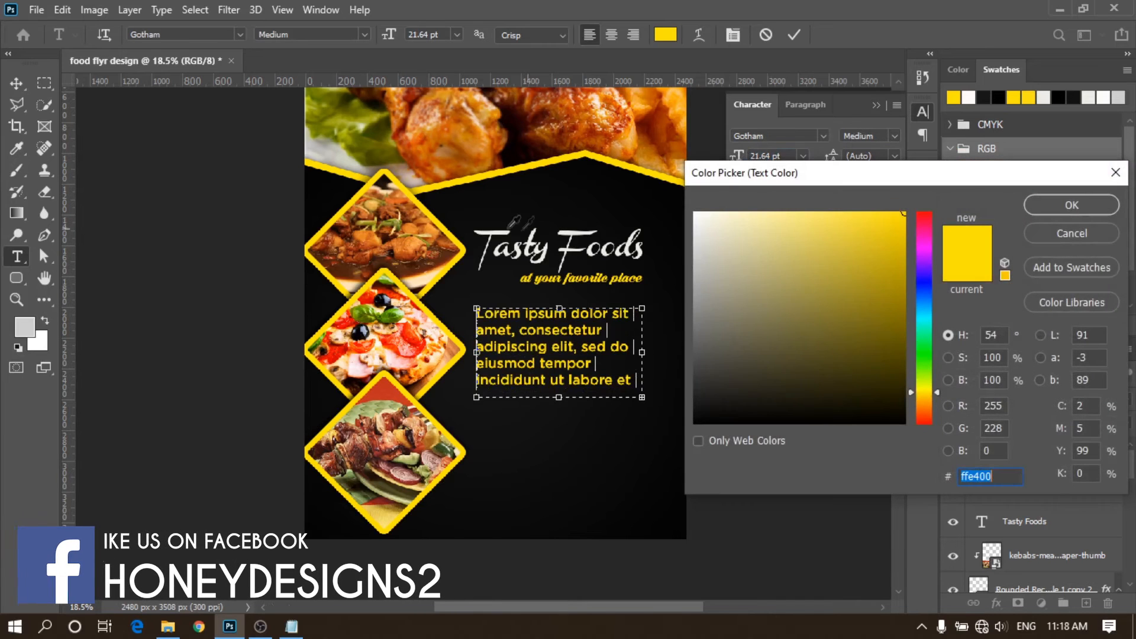
pyautogui.click(499, 235)
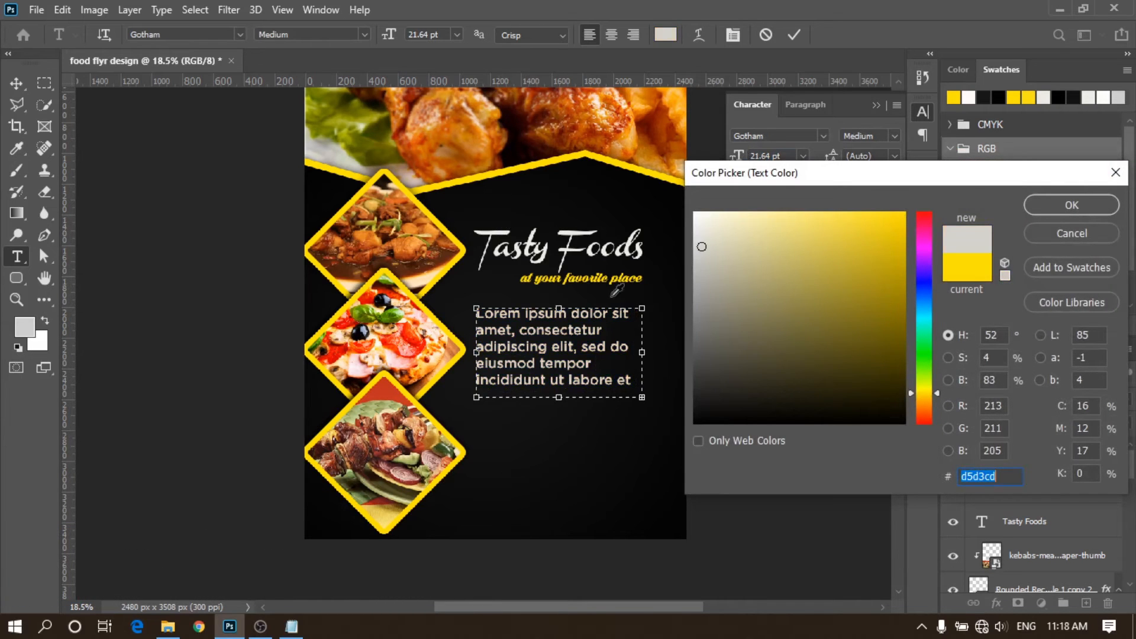
pyautogui.click(1078, 201)
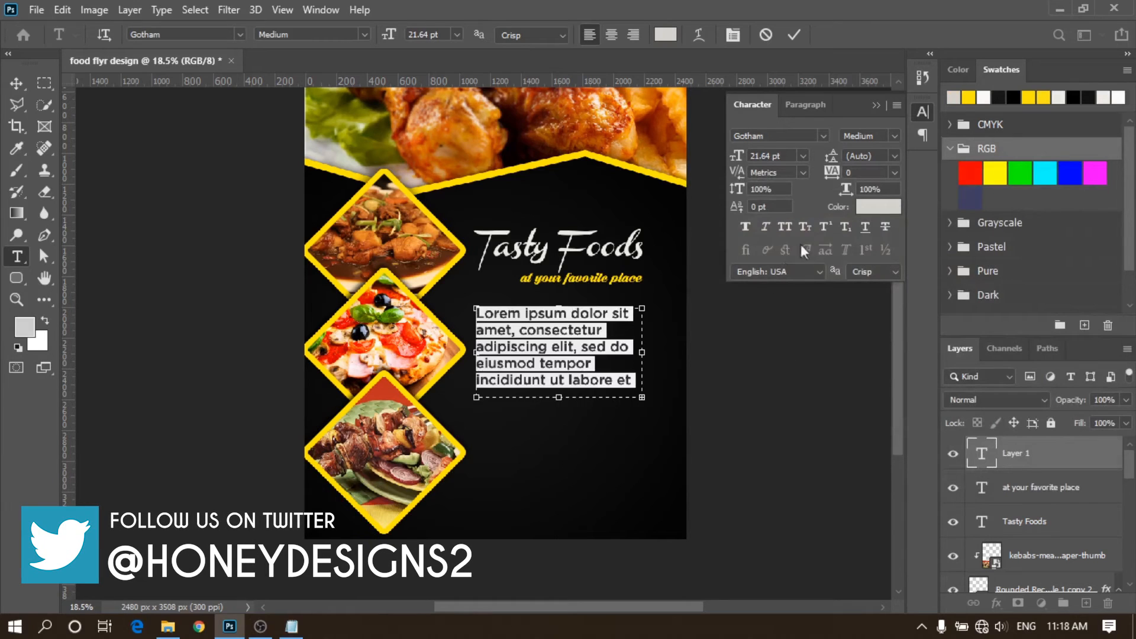
# Step: Widen and heighten the paragraph's text box and set its font size to 25.64 pt
pyautogui.moveTo(736, 157); pyautogui.dragTo(744, 164)
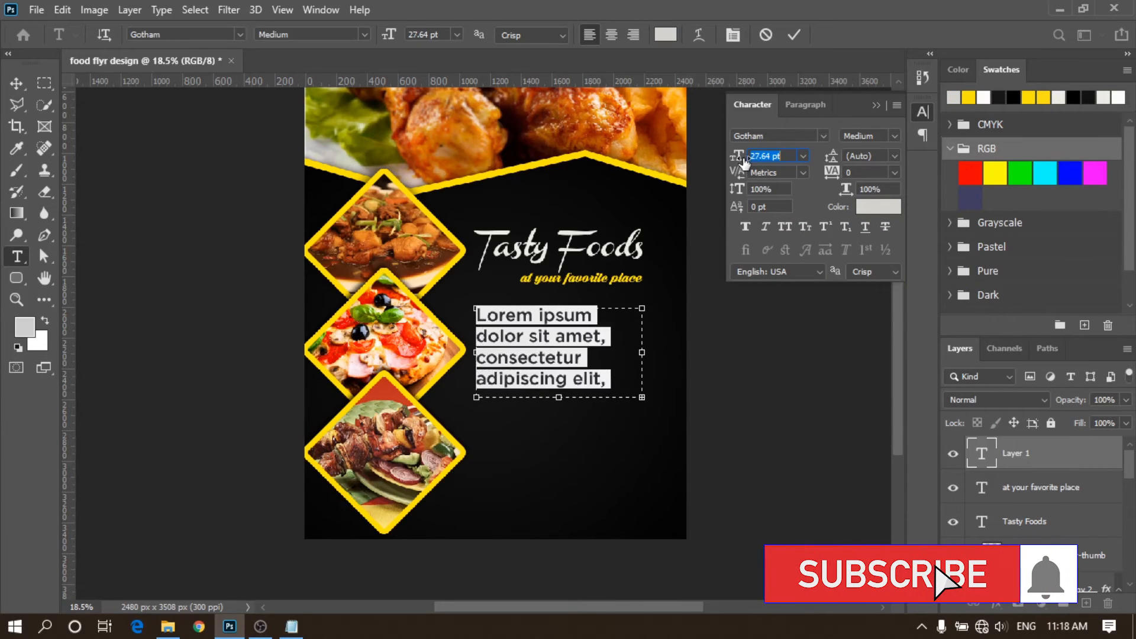
pyautogui.moveTo(642, 352); pyautogui.dragTo(670, 352)
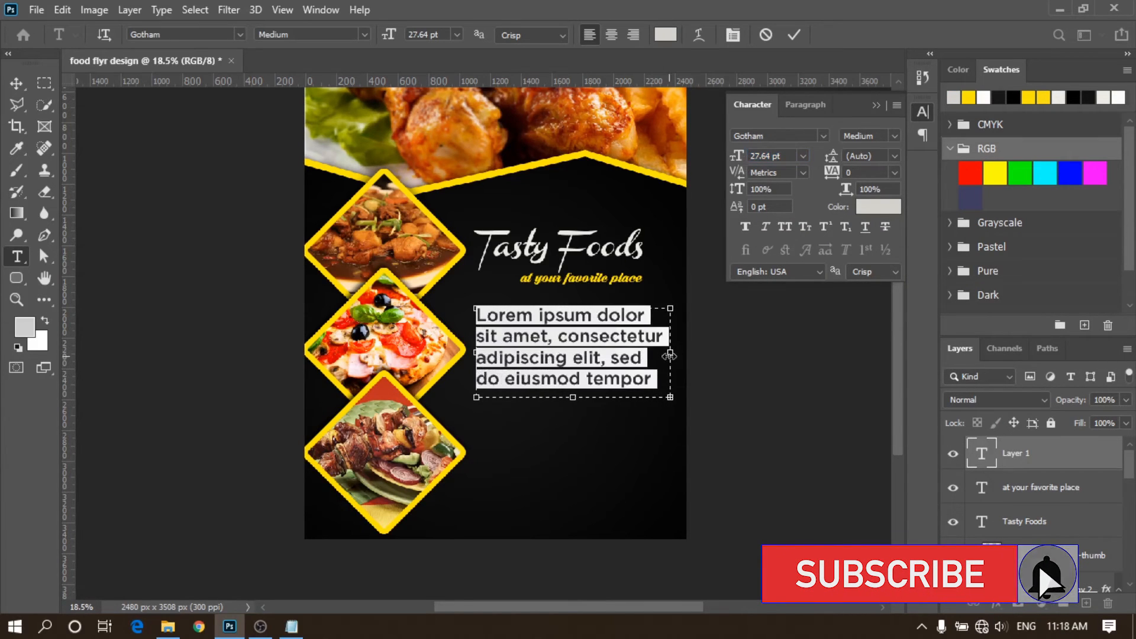
pyautogui.moveTo(572, 396); pyautogui.dragTo(578, 417)
pyautogui.moveTo(741, 158); pyautogui.dragTo(739, 158)
# Step: Shorten the word "consectetur" in the placeholder paragraph to "conse"
pyautogui.click(633, 335)
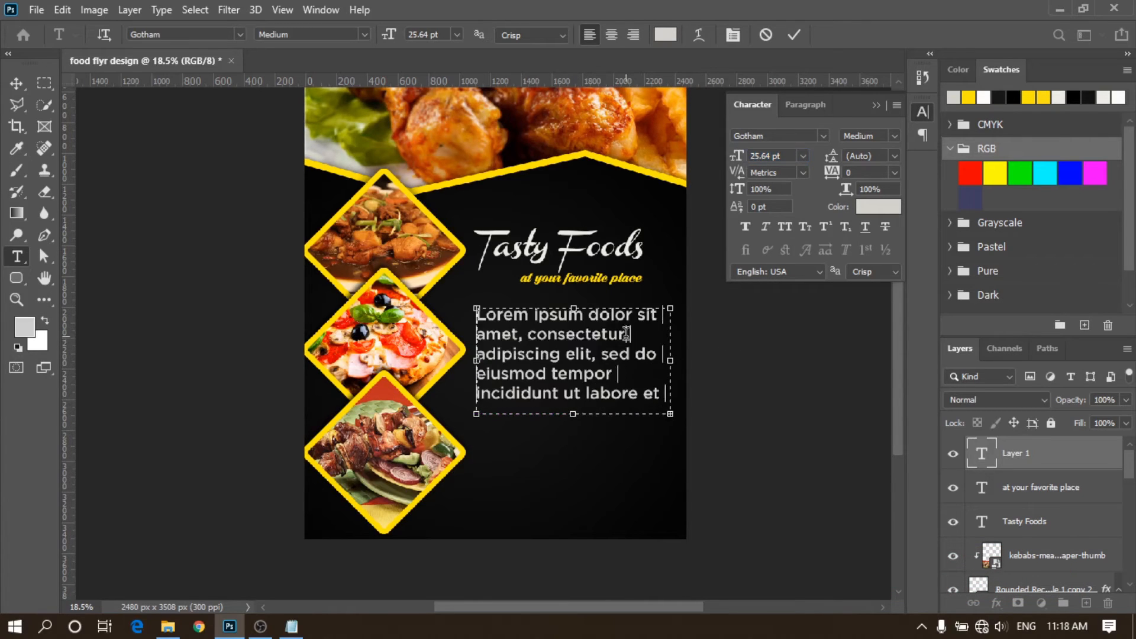
pyautogui.press('BackSpace')
pyautogui.press('BackSpace')
pyautogui.press('BackSpace')
pyautogui.press('BackSpace')
pyautogui.press('BackSpace')
pyautogui.press('BackSpace')
pyautogui.press('BackSpace')
pyautogui.press('BackSpace')
pyautogui.write('nsectetur')
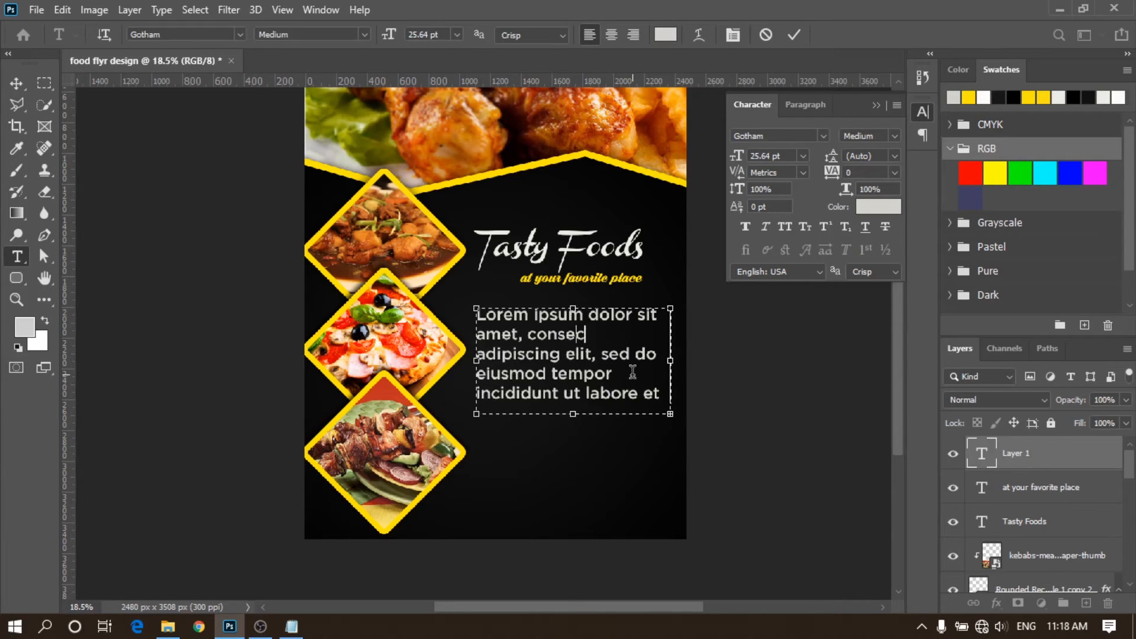
pyautogui.press('BackSpace')
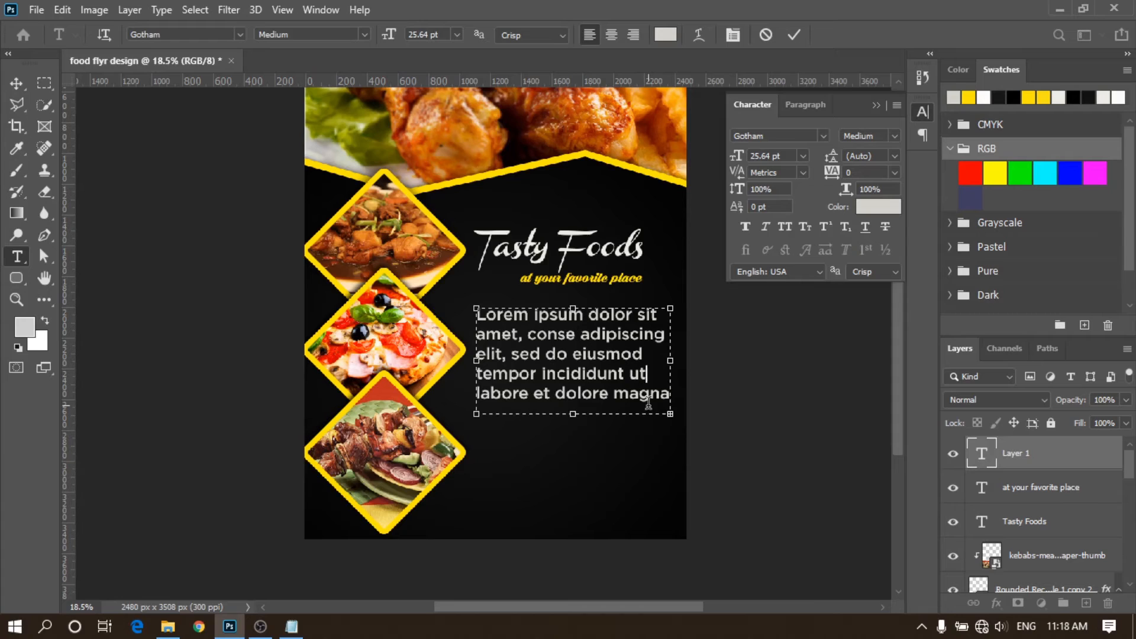
# Step: Shorten "tempor incididunt ut" in the paragraph to "tempo" and commit the text
pyautogui.press('BackSpace')
pyautogui.press('BackSpace')
pyautogui.press('BackSpace')
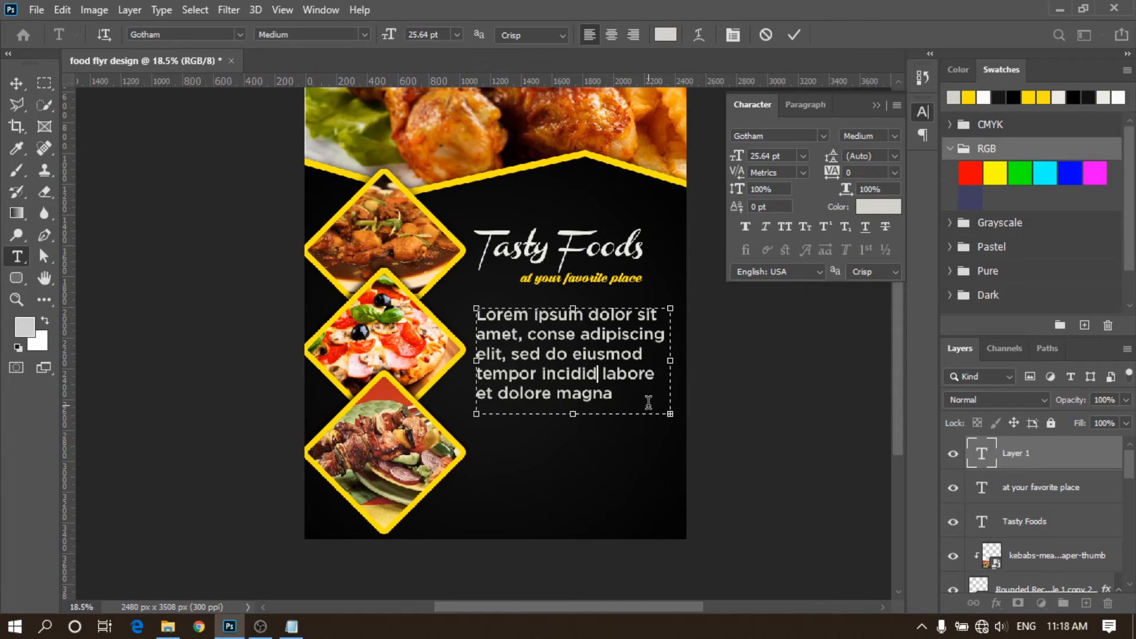
pyautogui.press('BackSpace')
pyautogui.press('BackSpace')
pyautogui.press('BackSpace')
pyautogui.press('BackSpace')
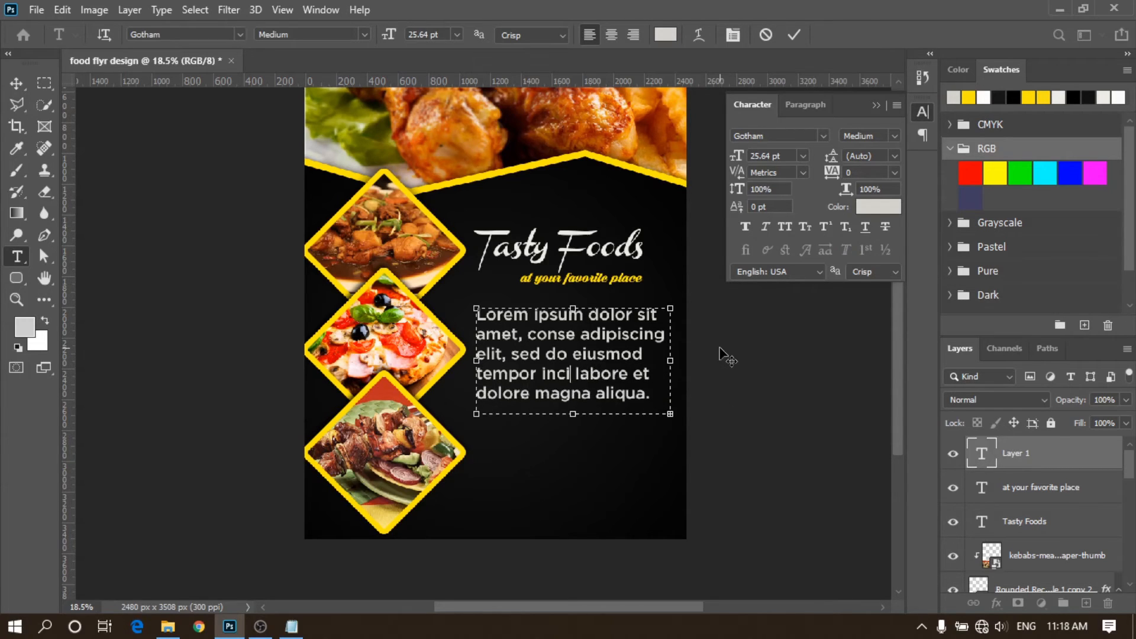
pyautogui.press('BackSpace')
pyautogui.press('BackSpace')
pyautogui.press('BackSpace')
pyautogui.press('BackSpace')
pyautogui.press('BackSpace')
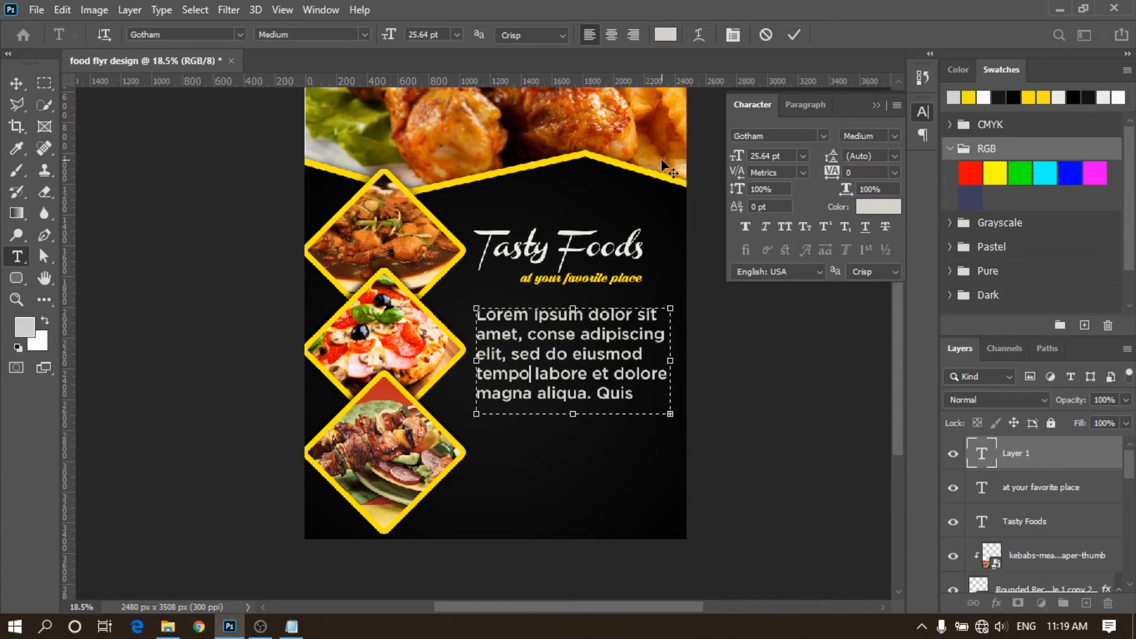
pyautogui.click(788, 37)
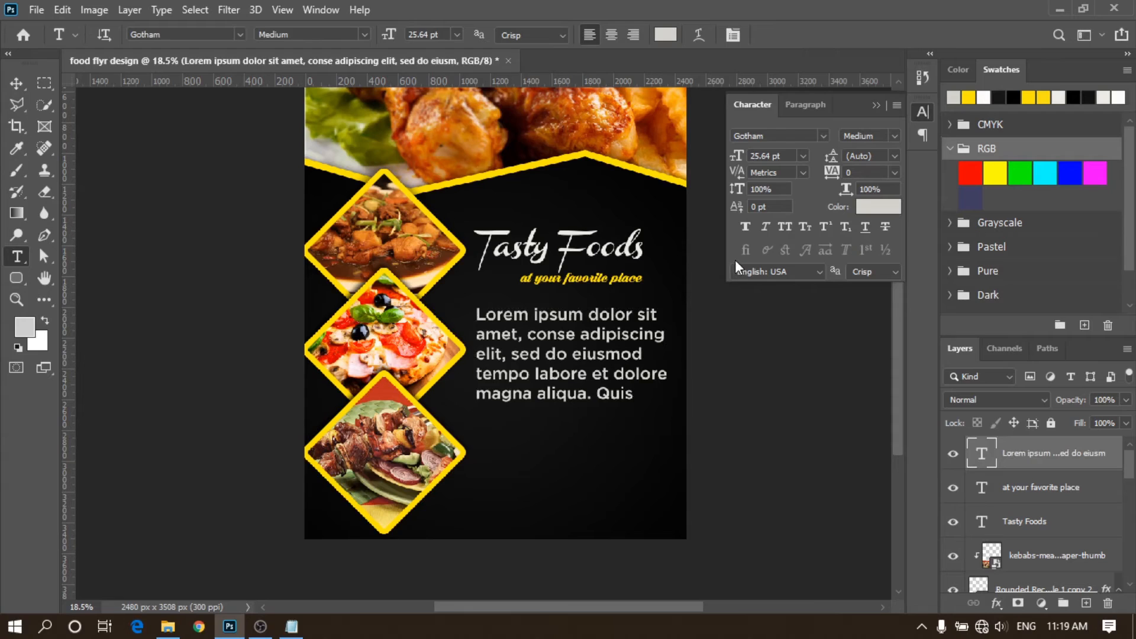
# Step: Move the paragraph slightly up toward the tagline, reduce its font size to 19.64 pt and deselect it
pyautogui.click(16, 82)
pyautogui.moveTo(505, 316); pyautogui.dragTo(504, 310)
pyautogui.moveTo(741, 157); pyautogui.dragTo(737, 157)
pyautogui.click(819, 347)
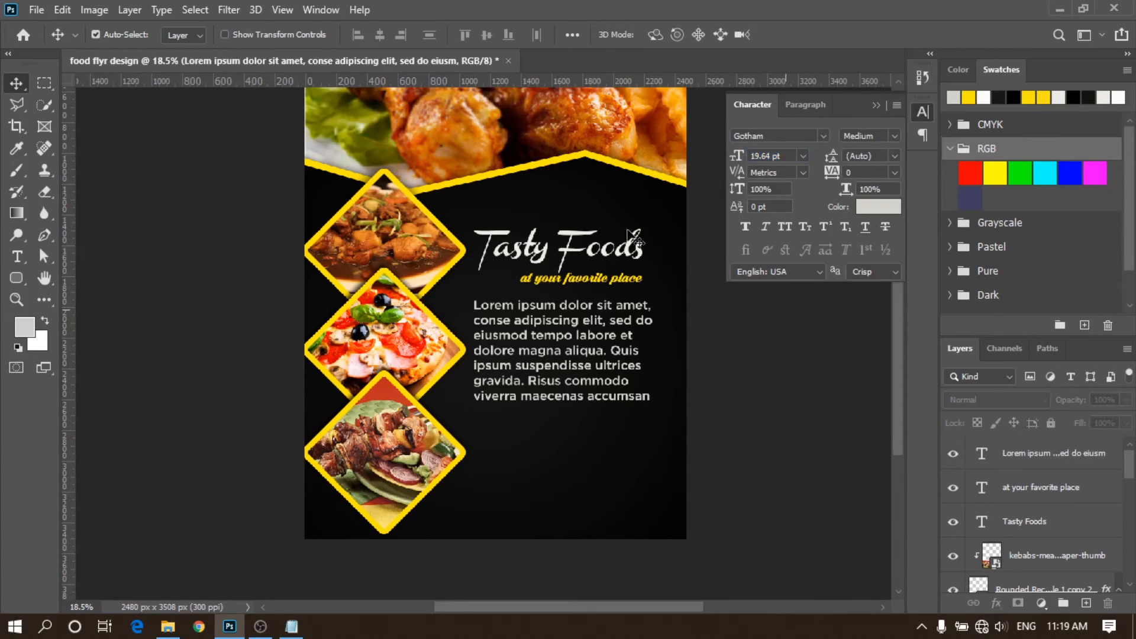
# Step: Draw a black rounded rectangle of about 1240 by 270 px with 15 px corners below the paragraph
pyautogui.click(16, 278)
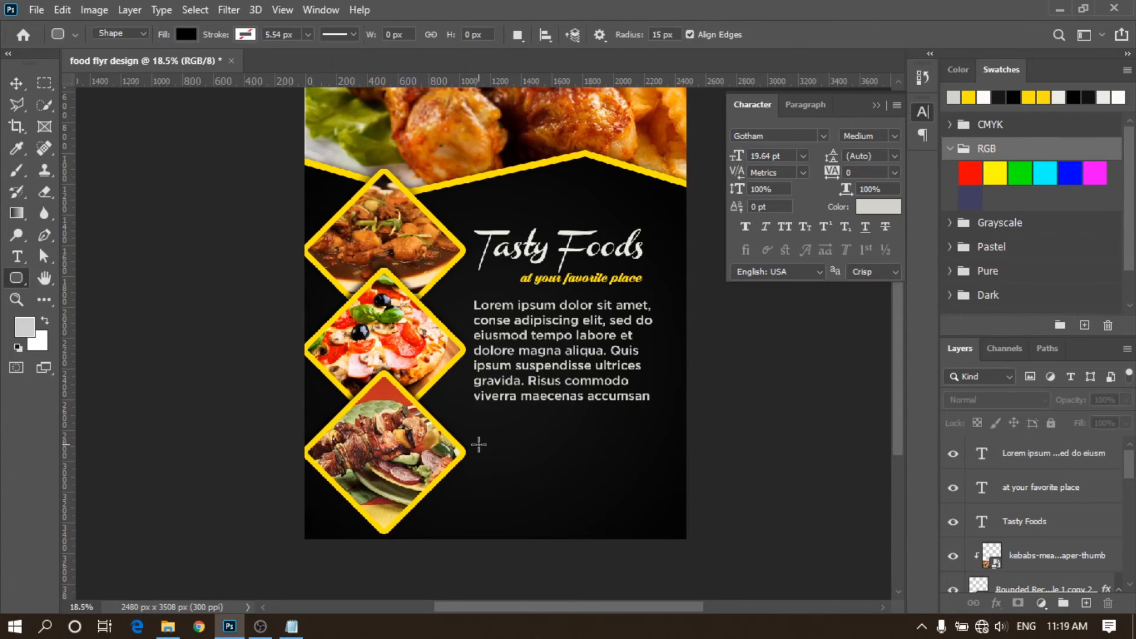
pyautogui.moveTo(475, 444); pyautogui.dragTo(665, 486)
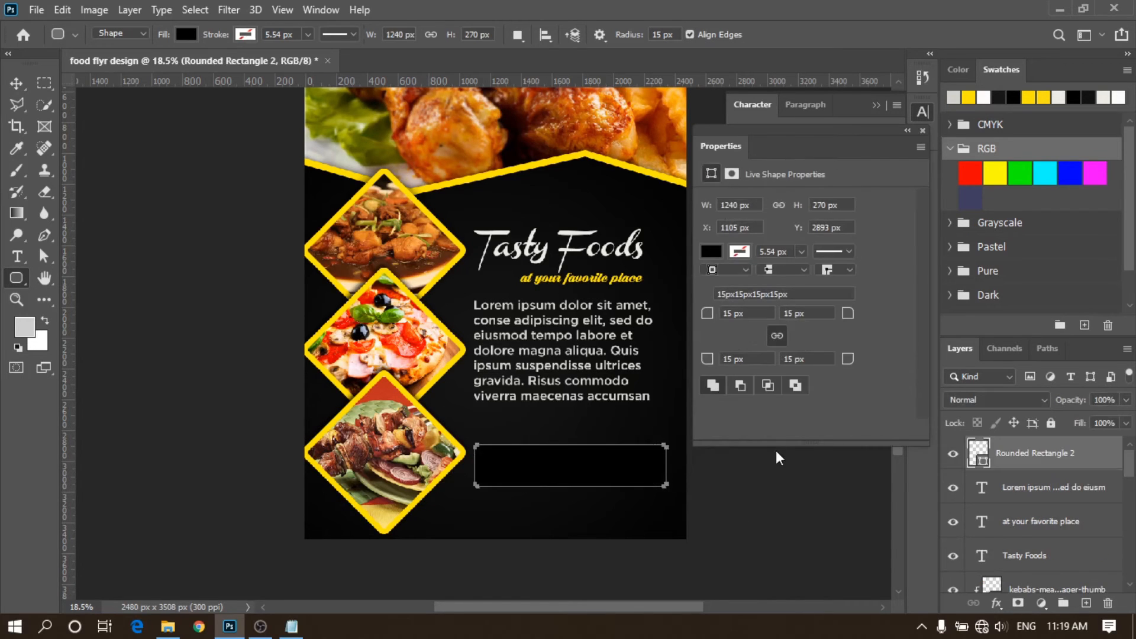
# Step: Fill the rounded rectangle with the yellow sampled from the header's border and close its shape properties
pyautogui.click(713, 253)
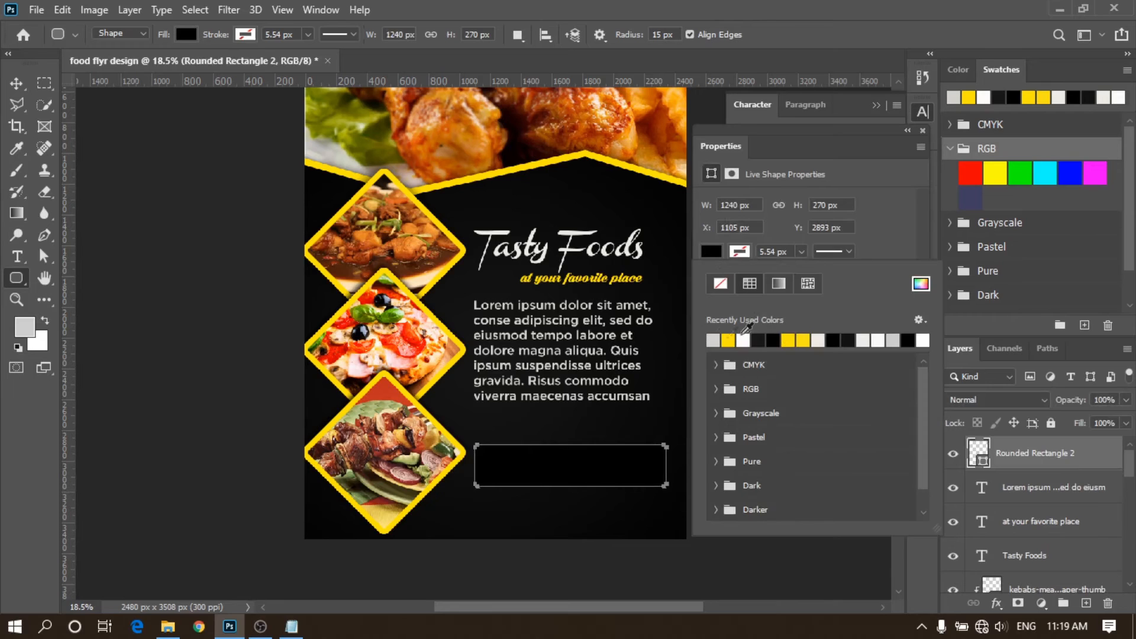
pyautogui.click(912, 285)
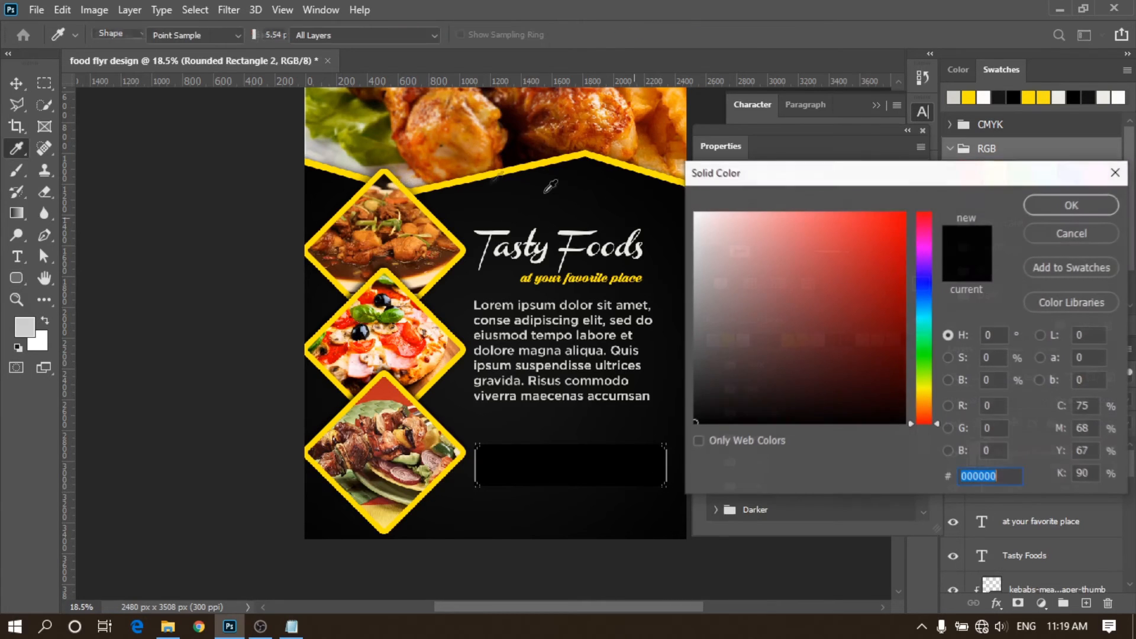
pyautogui.click(424, 189)
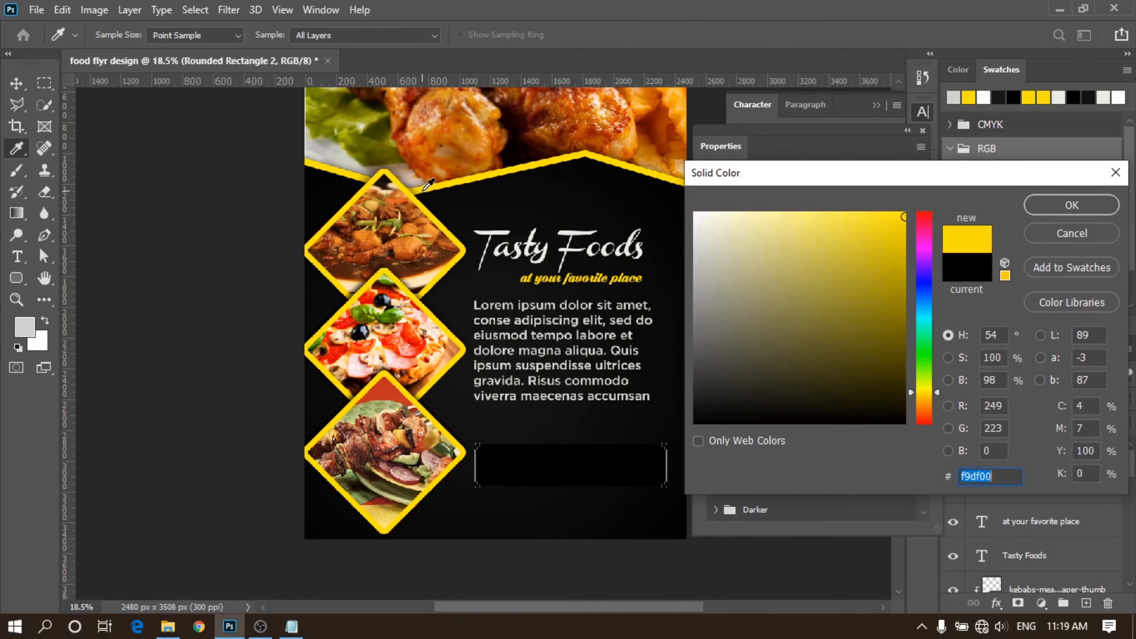
pyautogui.moveTo(903, 218); pyautogui.dragTo(908, 214)
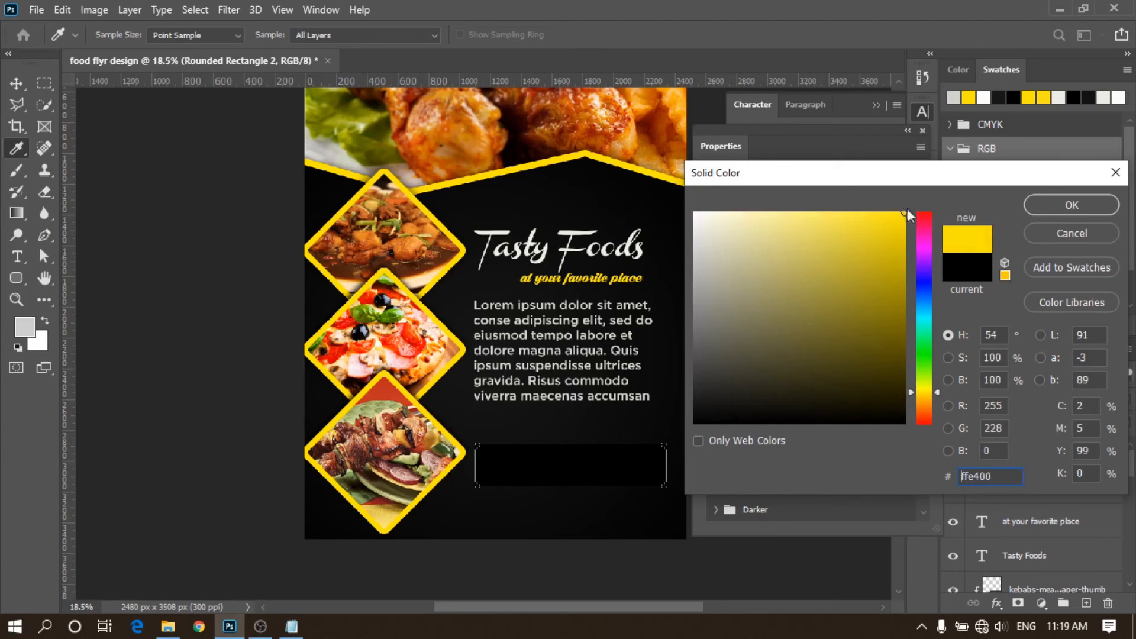
pyautogui.click(496, 172)
pyautogui.click(1056, 204)
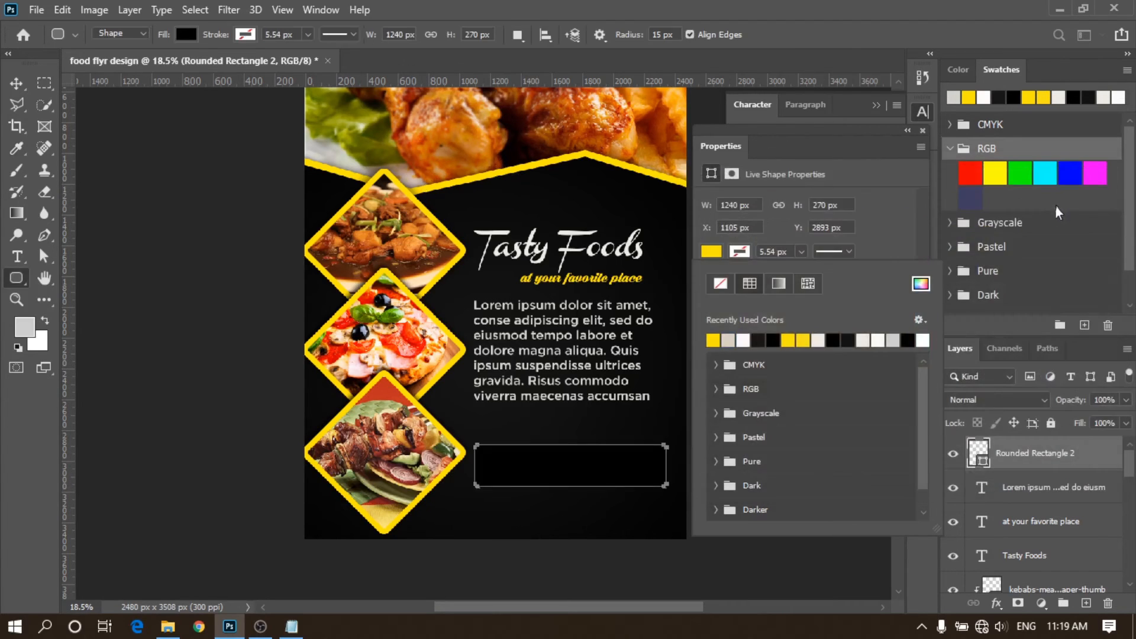
pyautogui.click(922, 130)
pyautogui.click(921, 130)
# Step: Move the yellow rectangle down toward the flyer's lower edge and deselect it
pyautogui.click(16, 83)
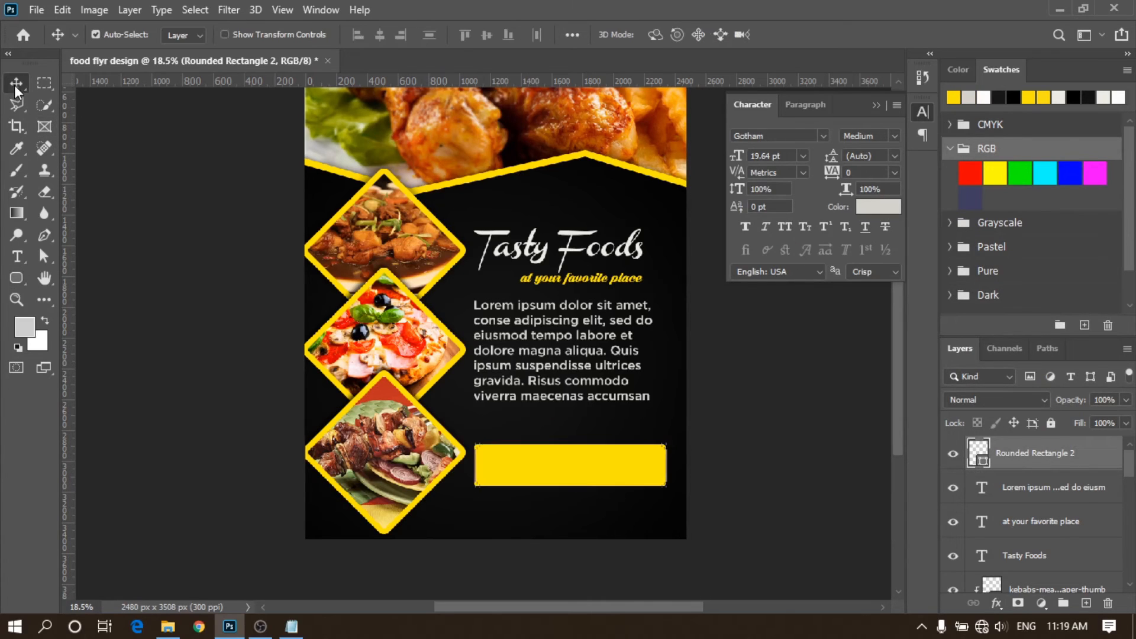
pyautogui.moveTo(571, 462); pyautogui.dragTo(536, 500)
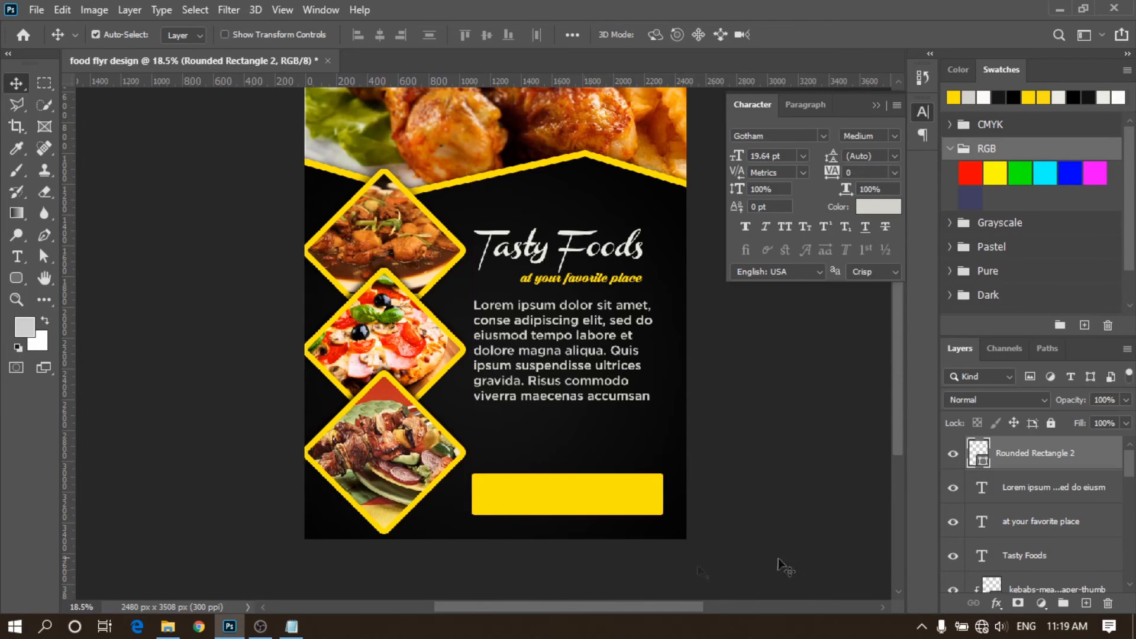
pyautogui.click(700, 513)
# Step: Start a text line above the yellow rectangle, copy the reservation, phone, address and website lines from Notepad, and return to Photoshop
pyautogui.scroll(4, 553, 530)
pyautogui.scroll(1, 553, 530)
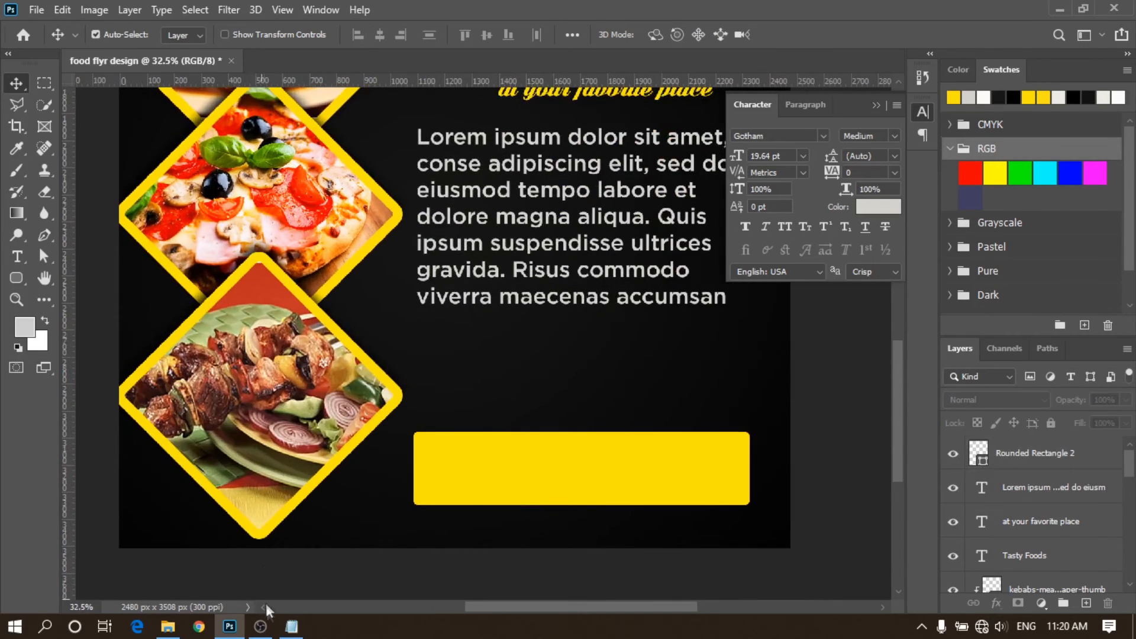
pyautogui.click(16, 256)
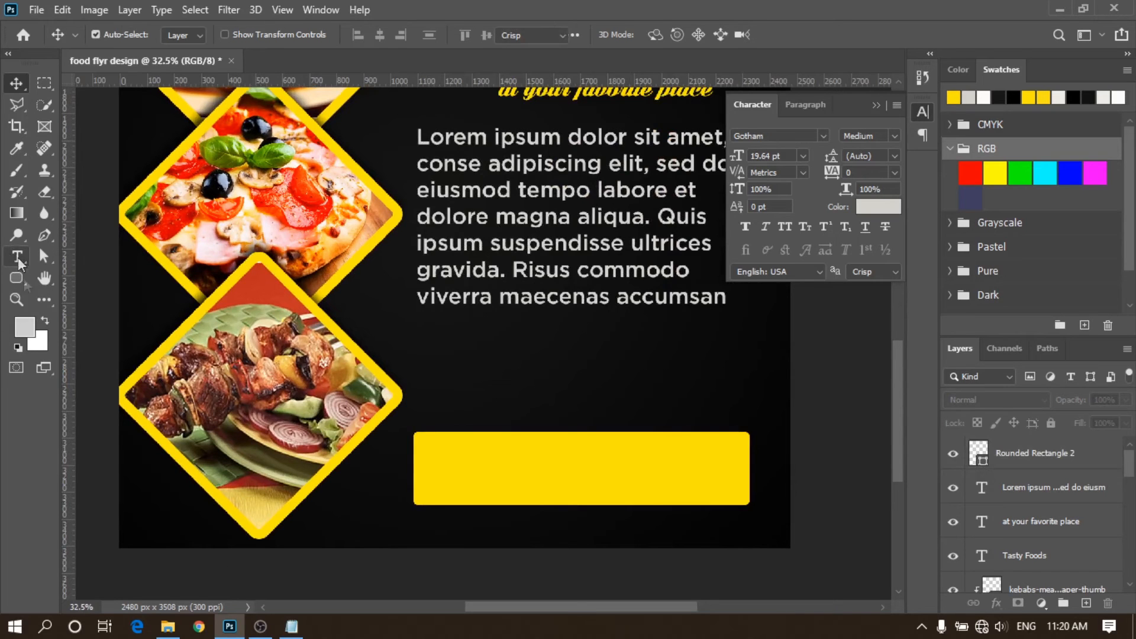
pyautogui.click(397, 361)
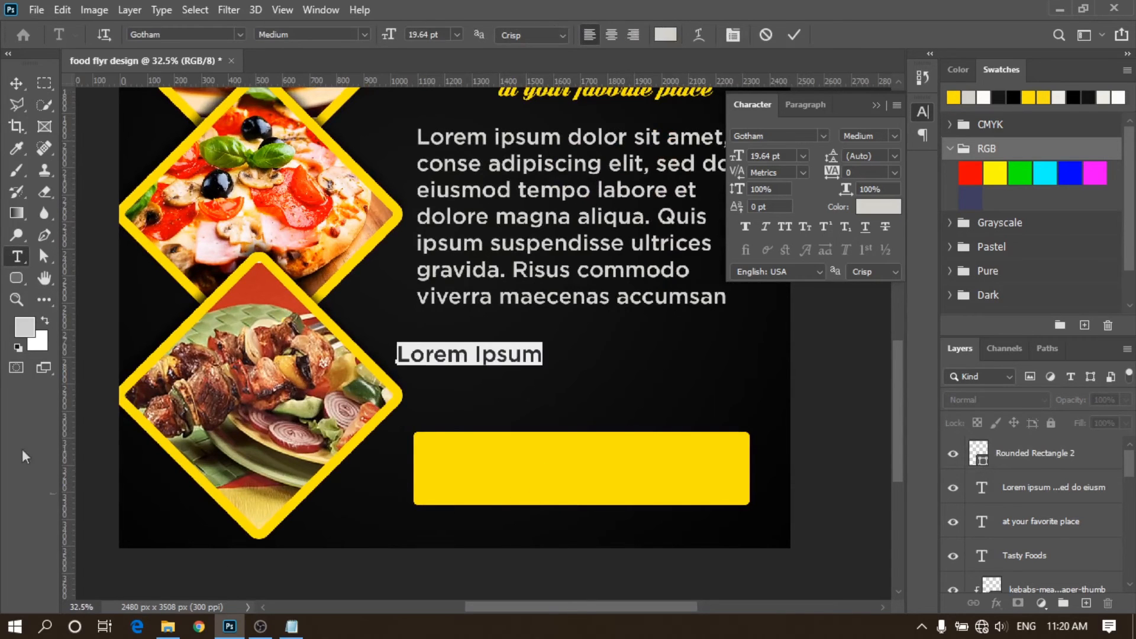
pyautogui.click(291, 624)
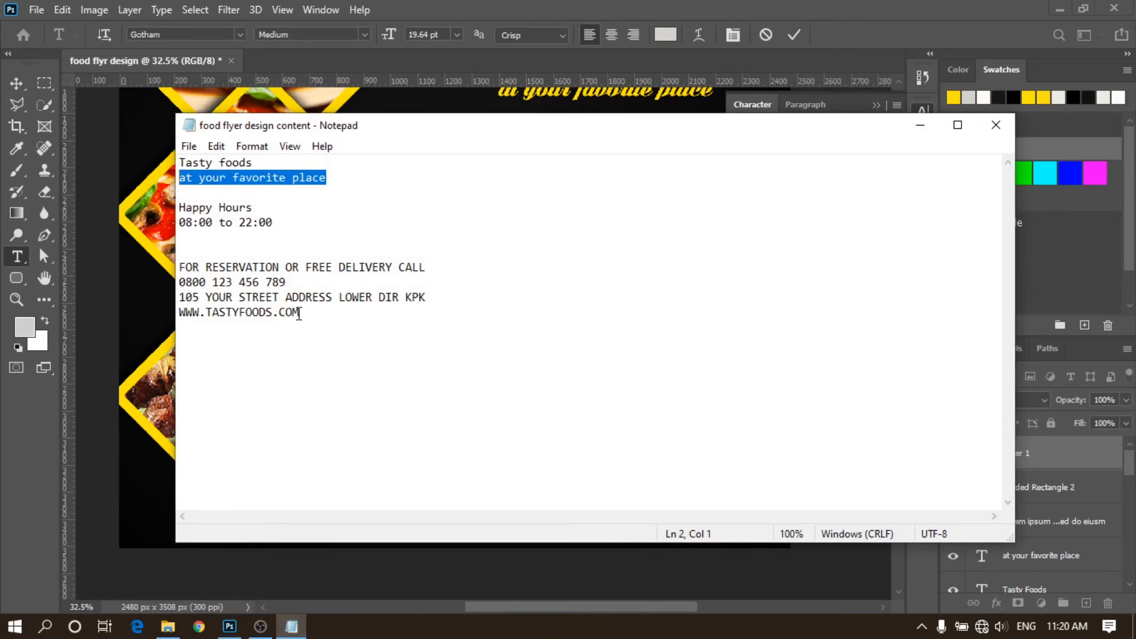
pyautogui.moveTo(298, 314); pyautogui.dragTo(178, 265)
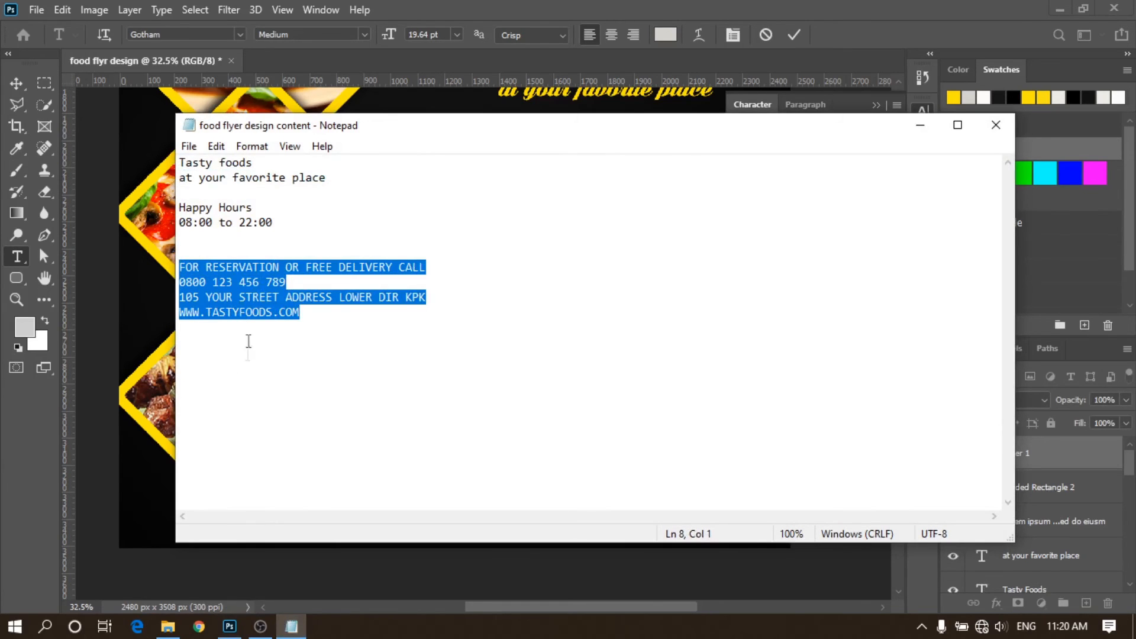
pyautogui.click(229, 626)
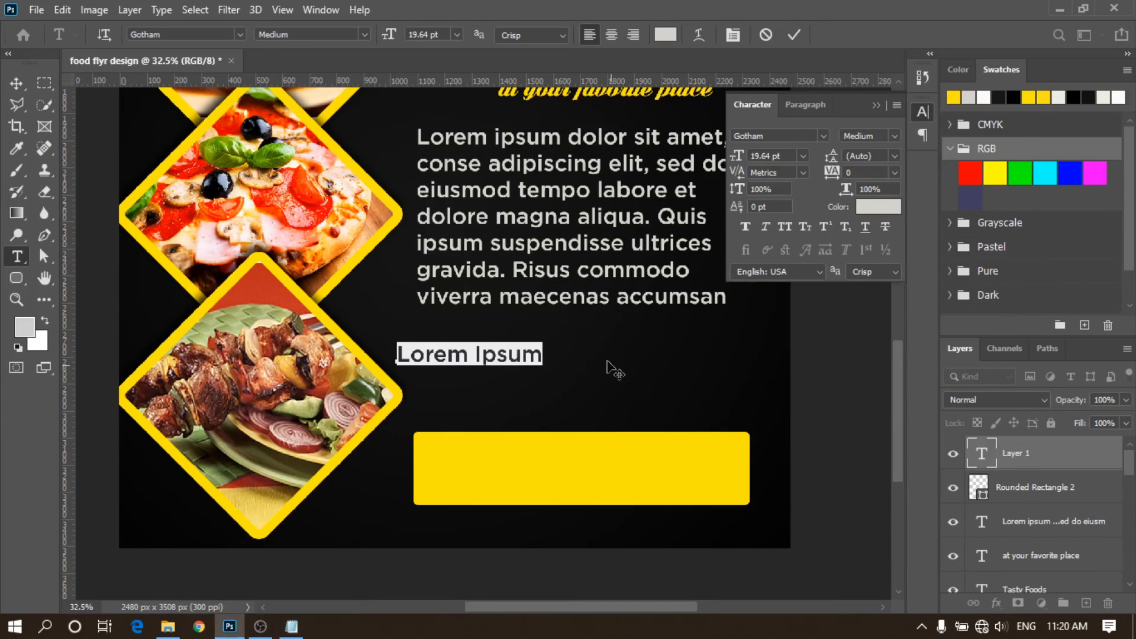
# Step: Set the new text's font size to 15.64 pt and paste the four lines of contact details over the placeholder
pyautogui.moveTo(737, 158); pyautogui.dragTo(730, 158)
pyautogui.write('VERY CALL')
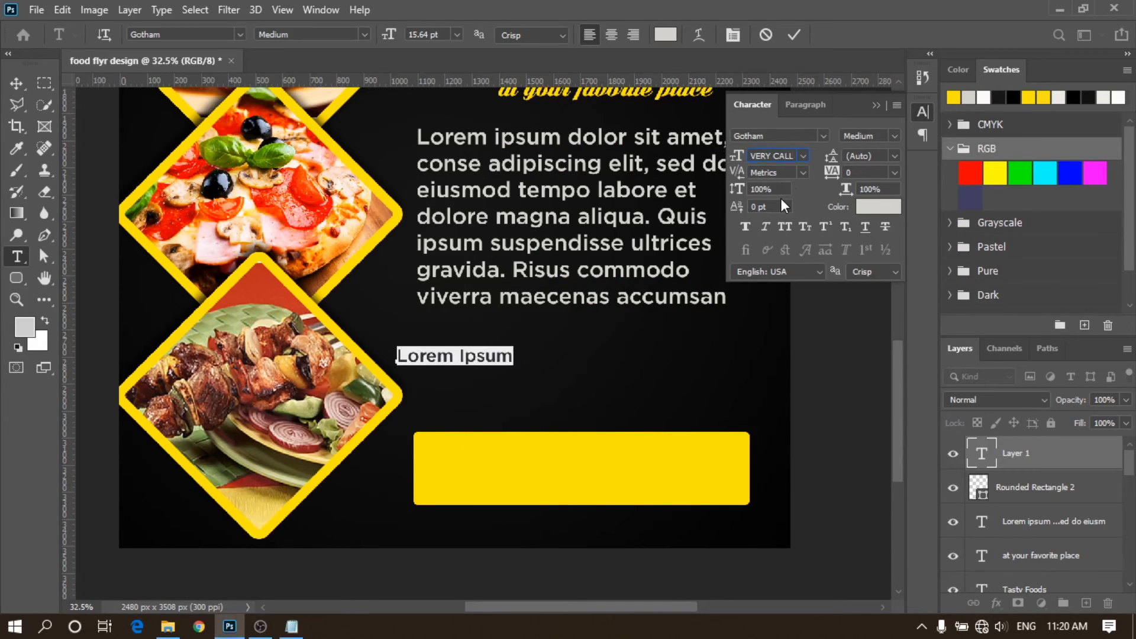
pyautogui.hotkey('ctrl', 'z')
pyautogui.press('Return')
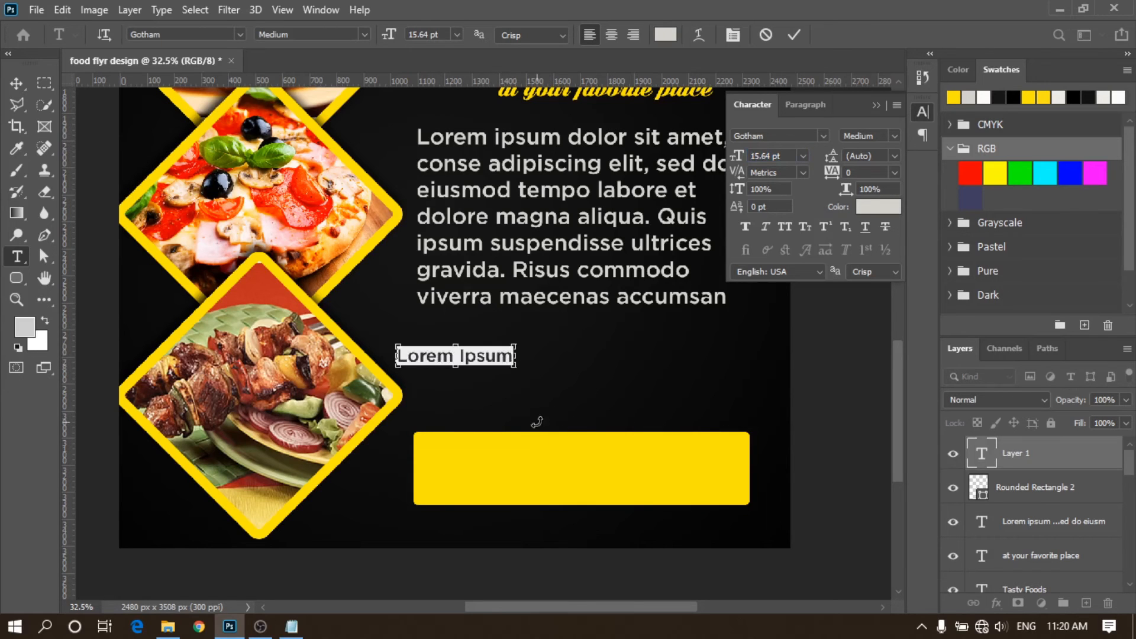
pyautogui.hotkey('ctrl', 'v')
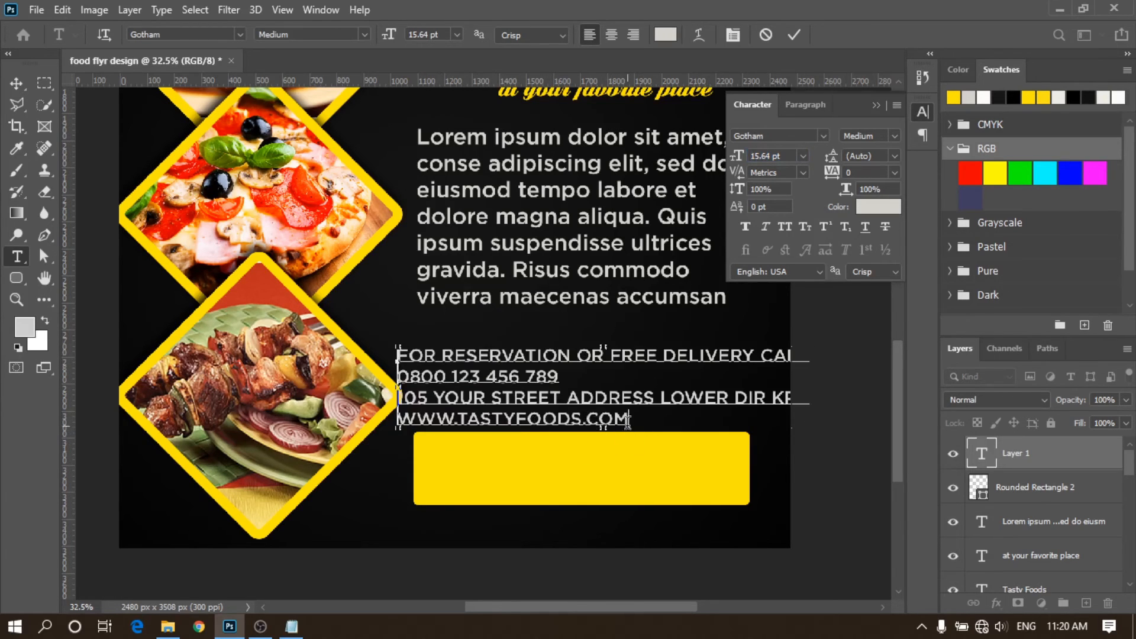
# Step: Reduce all the contact text to 12.64 pt and centre-align it
pyautogui.moveTo(628, 419); pyautogui.dragTo(397, 355)
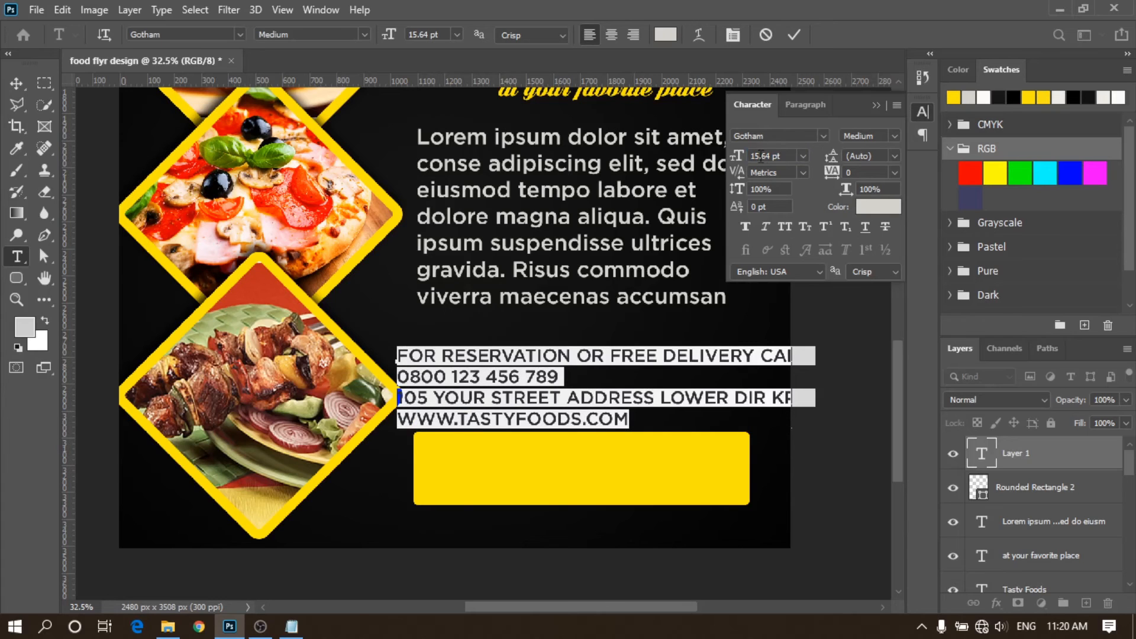
pyautogui.moveTo(740, 161); pyautogui.dragTo(737, 160)
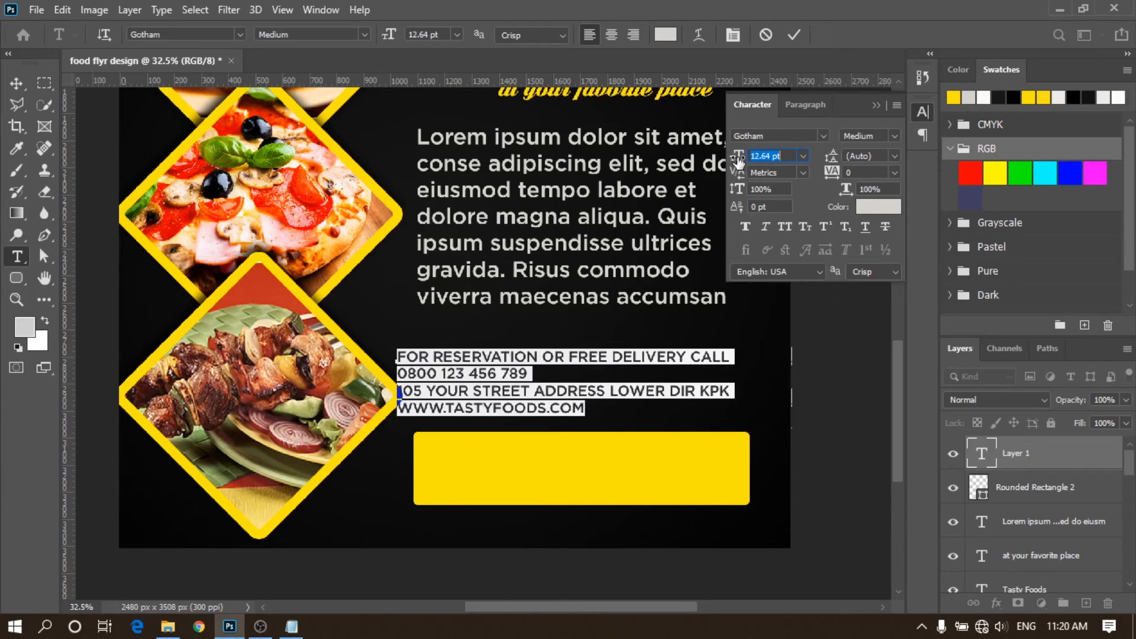
pyautogui.click(819, 105)
pyautogui.click(766, 136)
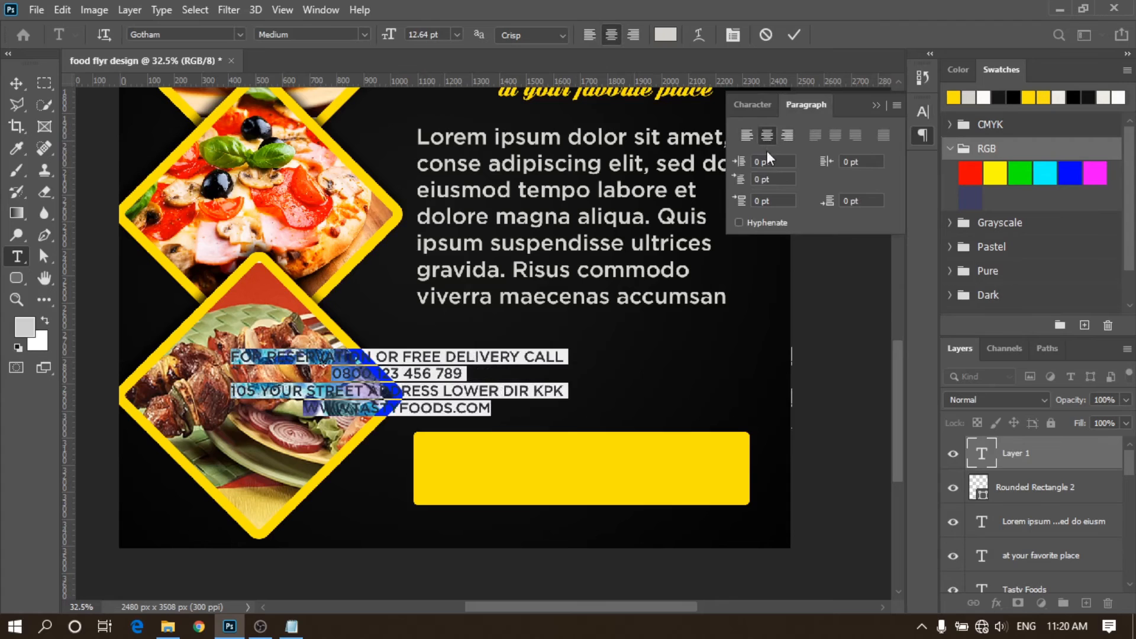
# Step: Move the contact text onto the yellow rectangle and recolour it with the near-black sampled from the flyer background
pyautogui.click(762, 106)
pyautogui.click(13, 83)
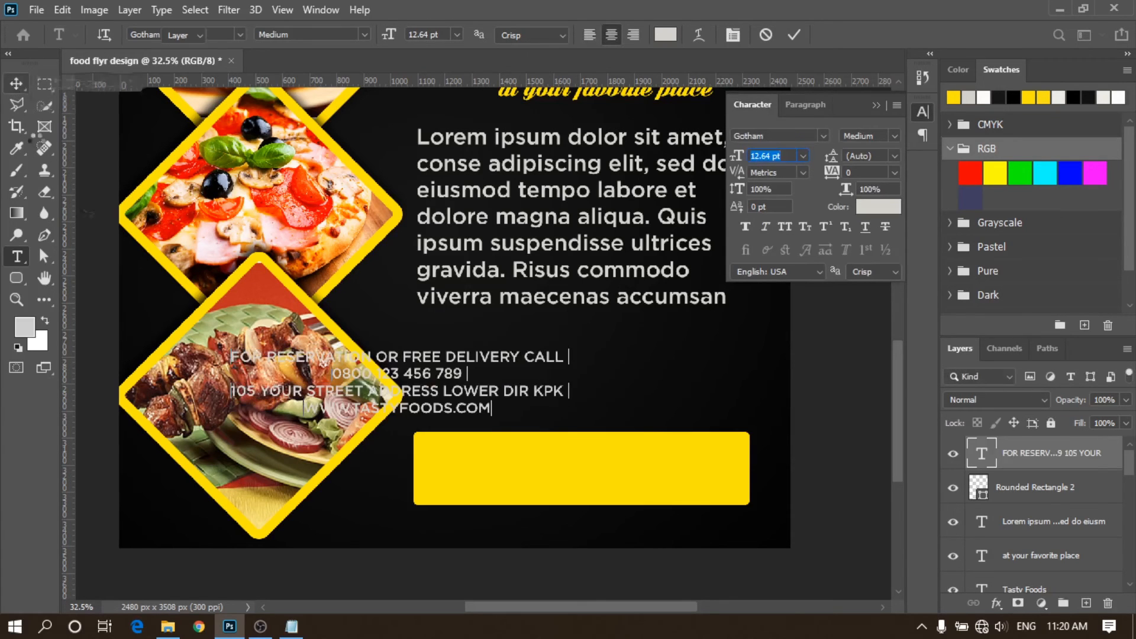
pyautogui.moveTo(451, 366); pyautogui.dragTo(608, 447)
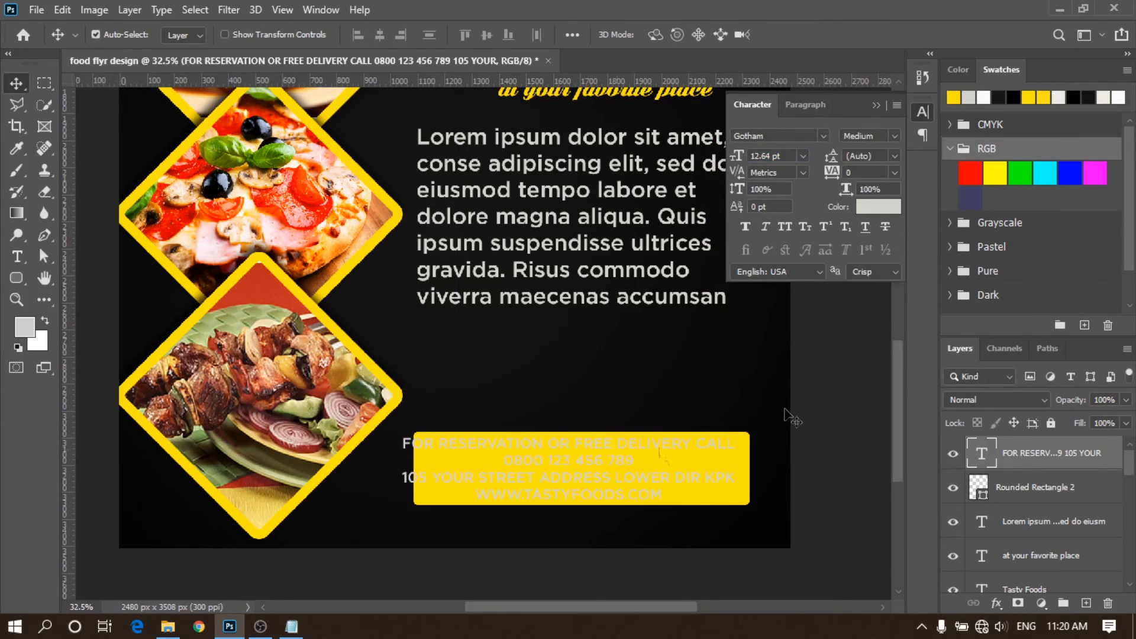
pyautogui.click(503, 354)
pyautogui.click(1051, 205)
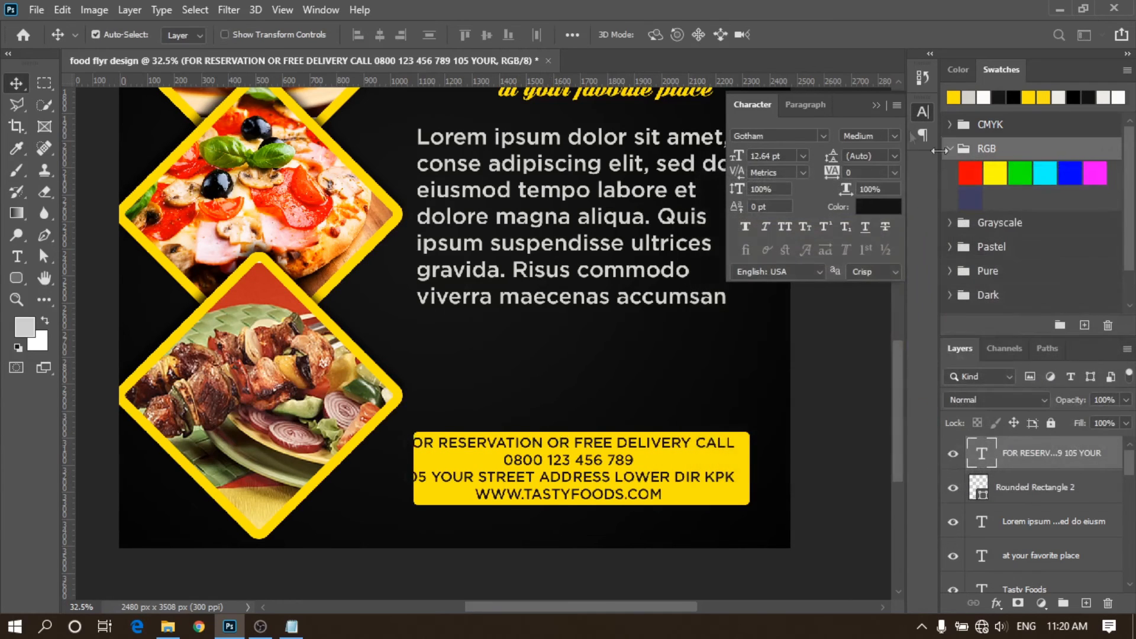
# Step: Set the contact text's Gotham font style to Bold
pyautogui.click(895, 138)
pyautogui.click(895, 136)
pyautogui.click(894, 136)
pyautogui.click(869, 218)
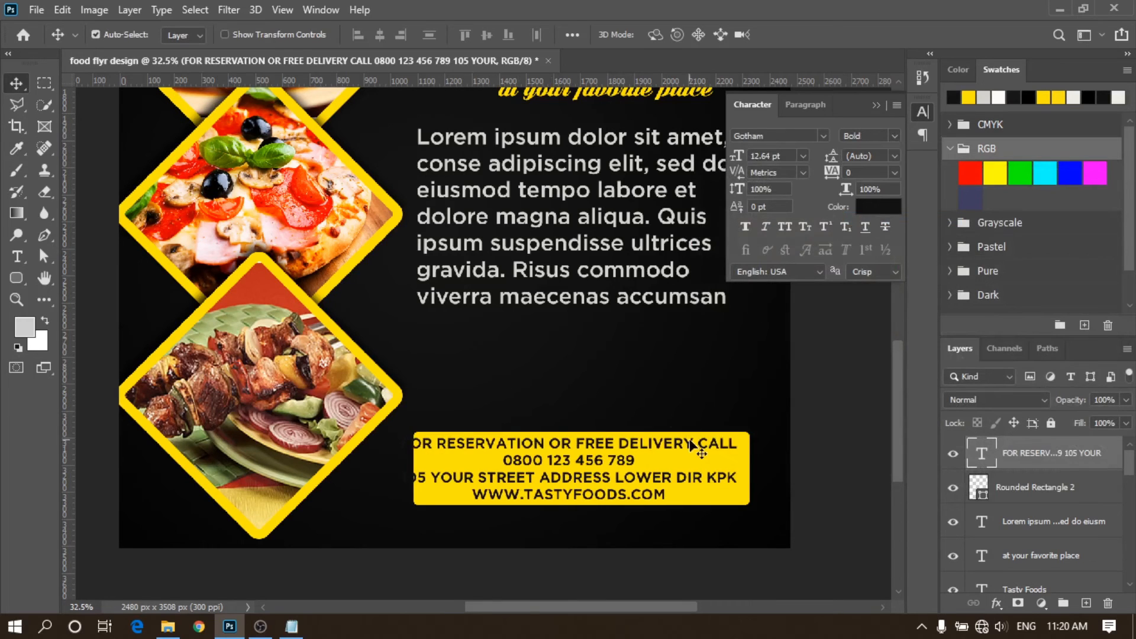
# Step: Scale the contact text to 91.73% and position it inside the yellow rectangle
pyautogui.hotkey('ctrl', 't')
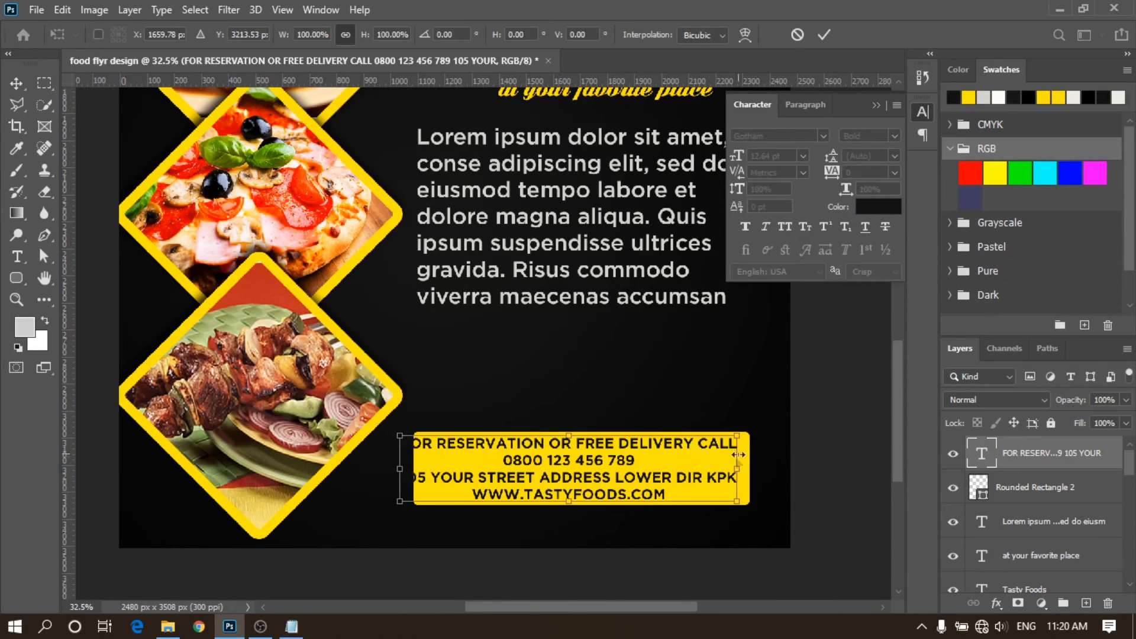
pyautogui.moveTo(578, 491); pyautogui.dragTo(599, 485)
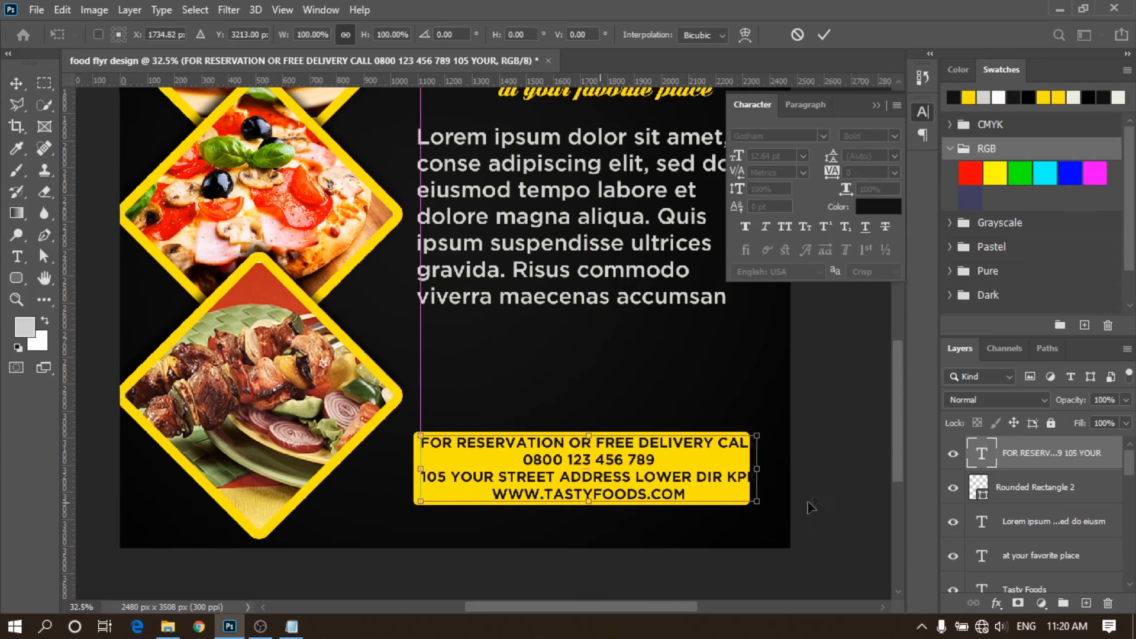
pyautogui.moveTo(753, 437); pyautogui.dragTo(735, 444)
pyautogui.moveTo(620, 480); pyautogui.dragTo(601, 467)
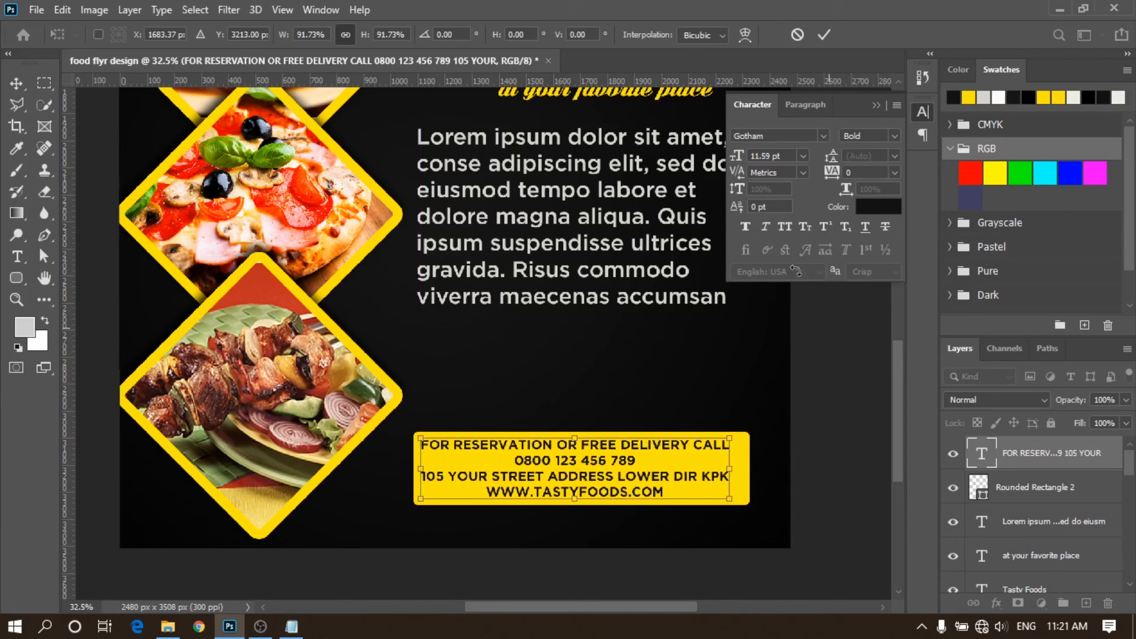
pyautogui.click(830, 40)
# Step: Reduce the font size of the website line in the contact text to 8.59 pt
pyautogui.scroll(2, 626, 495)
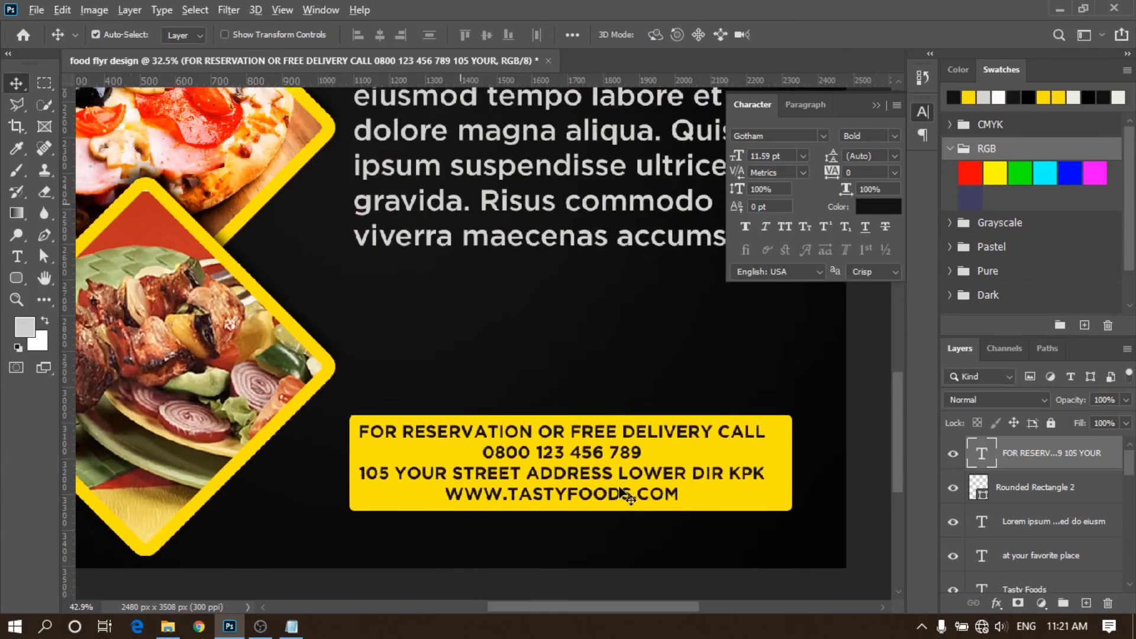
pyautogui.scroll(2, 625, 496)
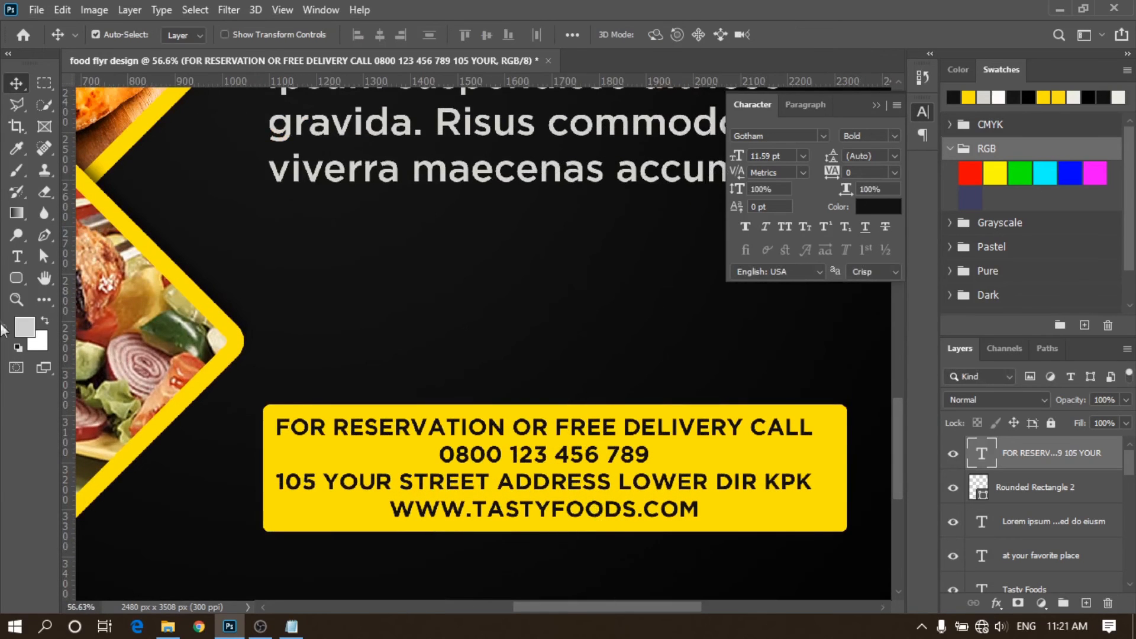
pyautogui.click(16, 256)
pyautogui.scroll(-2, 627, 494)
pyautogui.moveTo(651, 457); pyautogui.dragTo(411, 456)
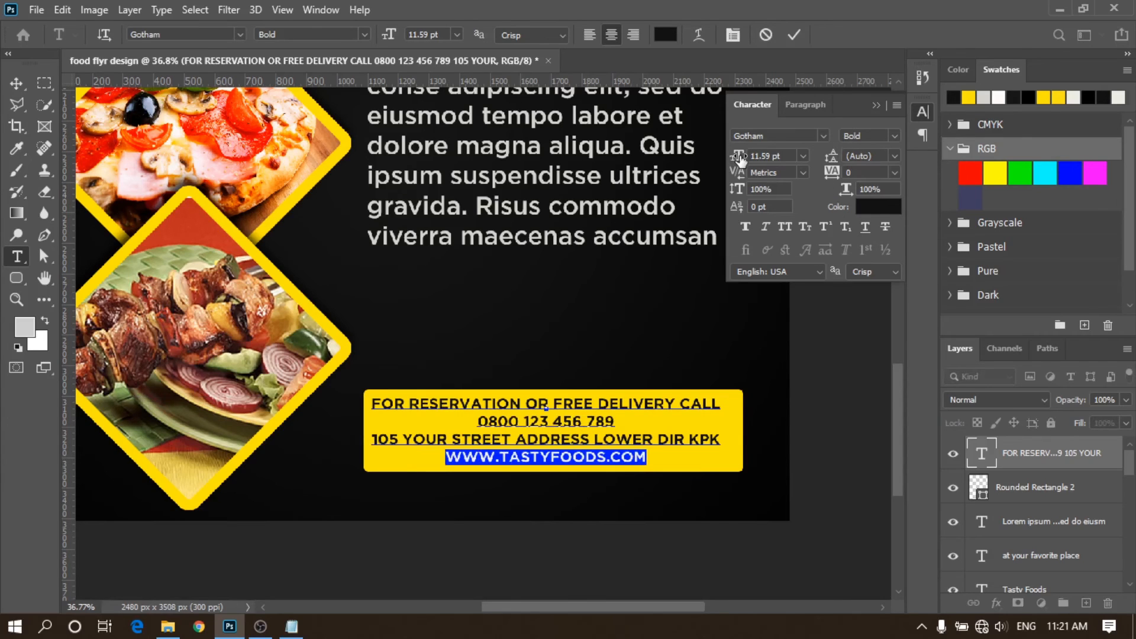
pyautogui.moveTo(739, 159); pyautogui.dragTo(738, 160)
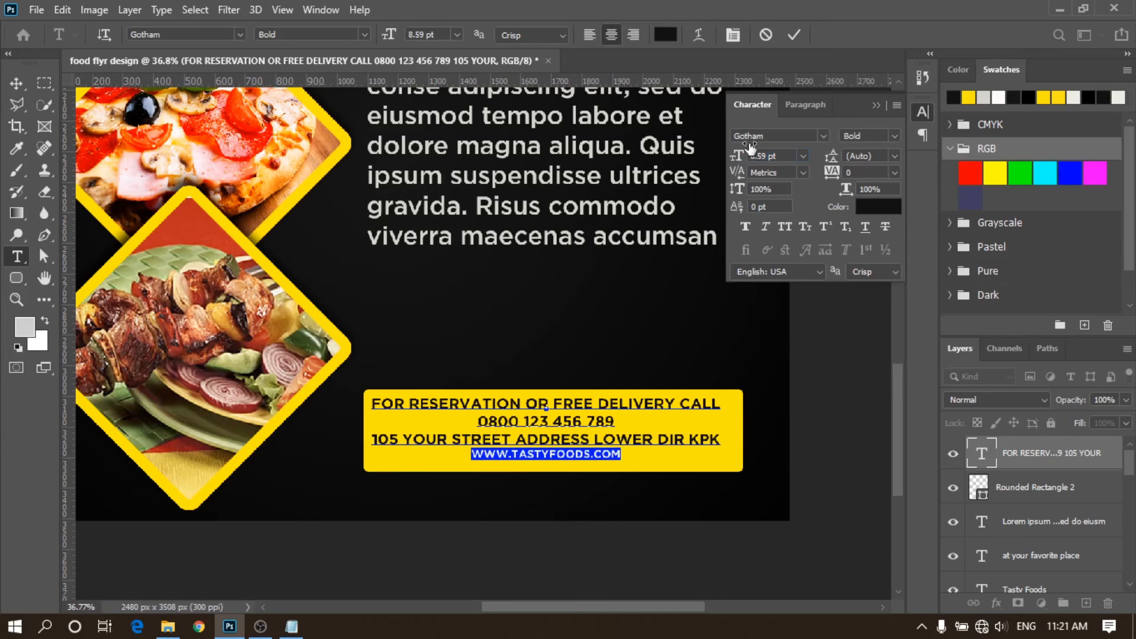
# Step: Increase the phone number line's font size to 14.59 pt and commit the text
pyautogui.moveTo(616, 417); pyautogui.dragTo(477, 421)
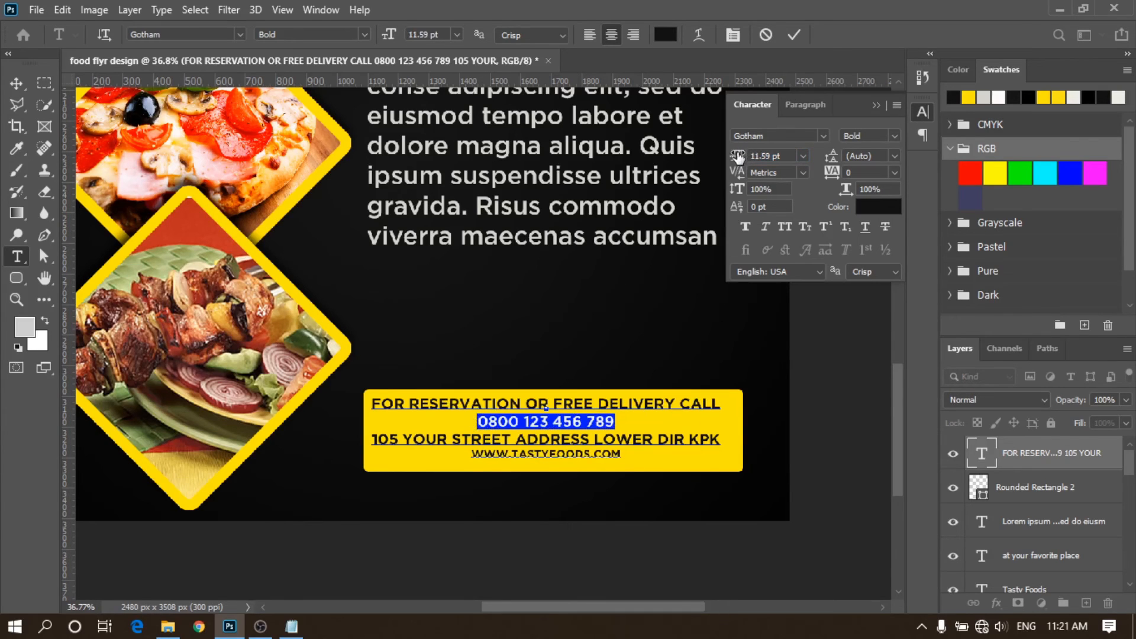
pyautogui.moveTo(739, 155); pyautogui.dragTo(739, 155)
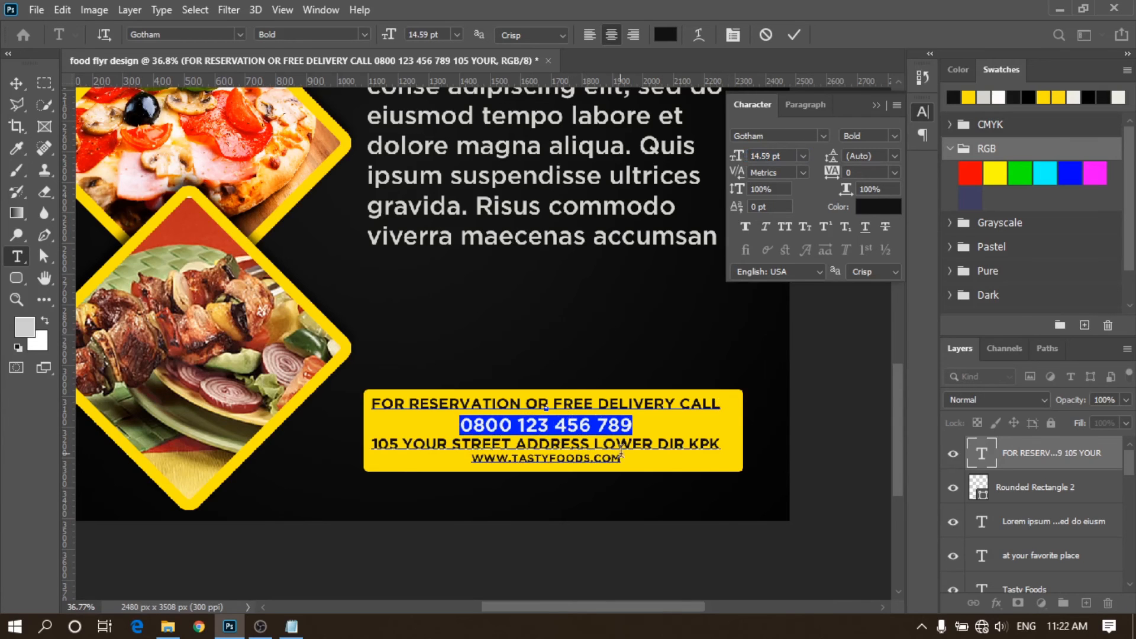
pyautogui.click(794, 37)
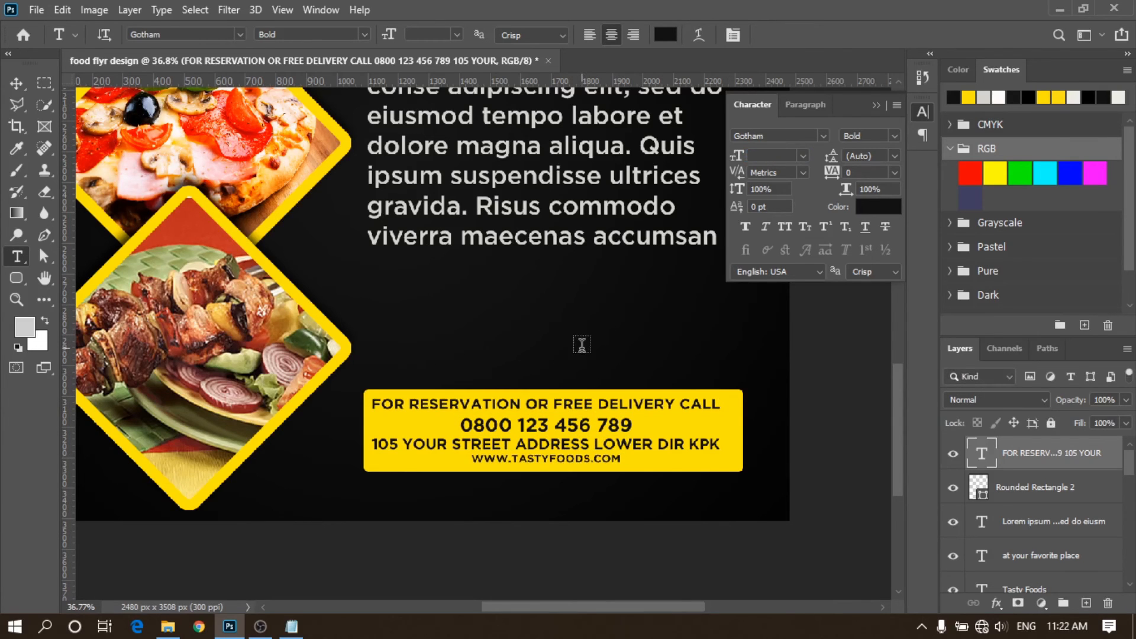
# Step: Centre the contact text horizontally within the yellow rectangle and deselect both layers
pyautogui.click(876, 105)
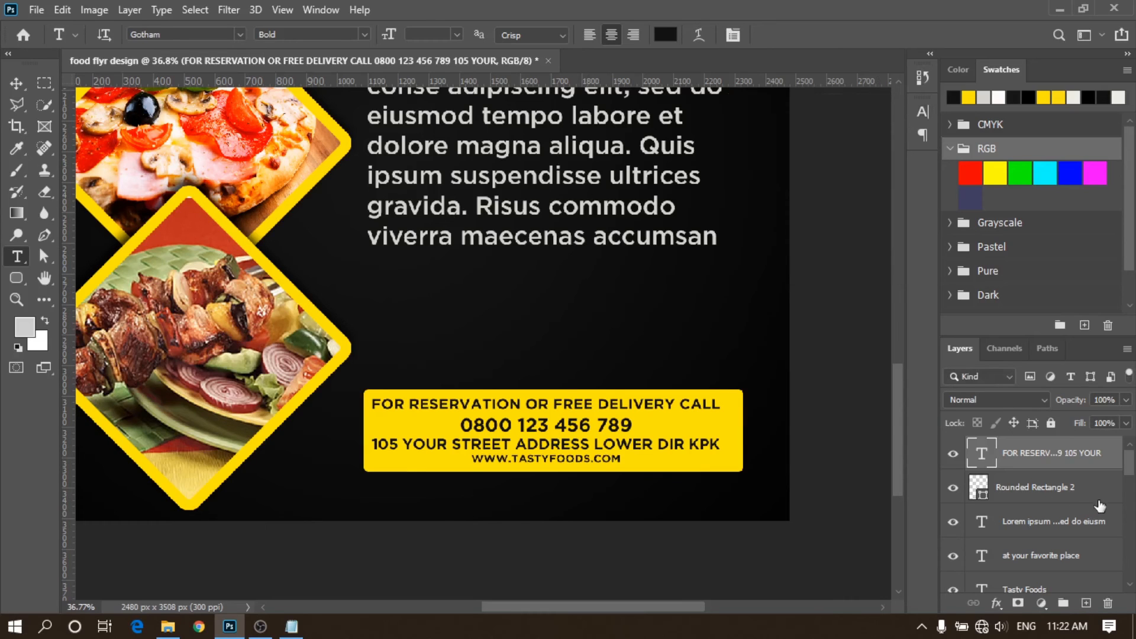
pyautogui.click(1063, 485)
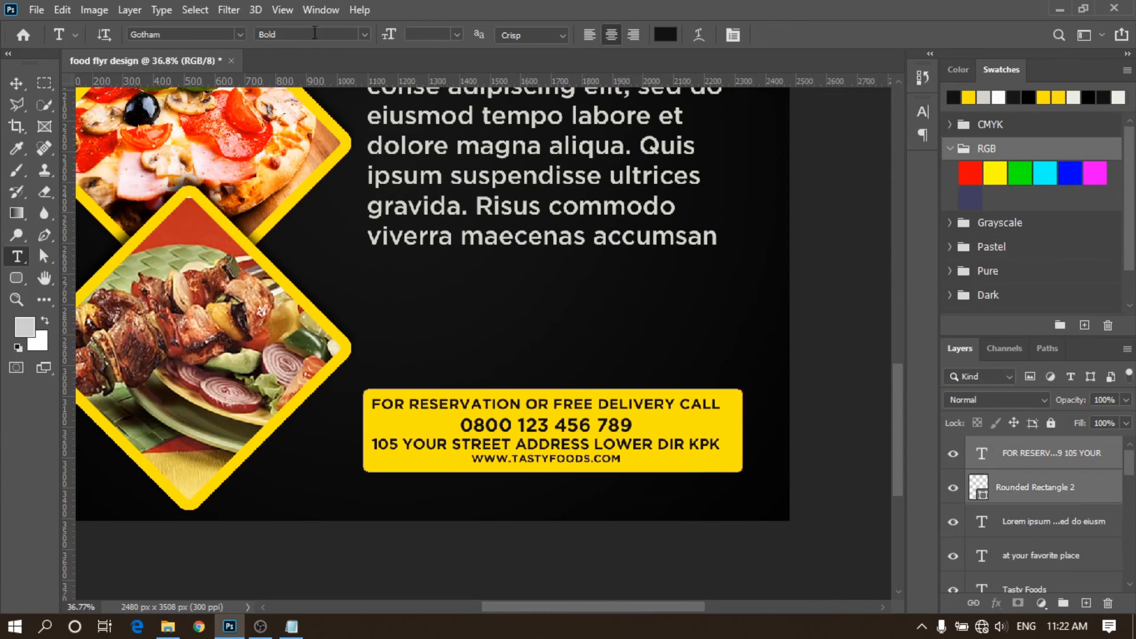
pyautogui.click(8, 86)
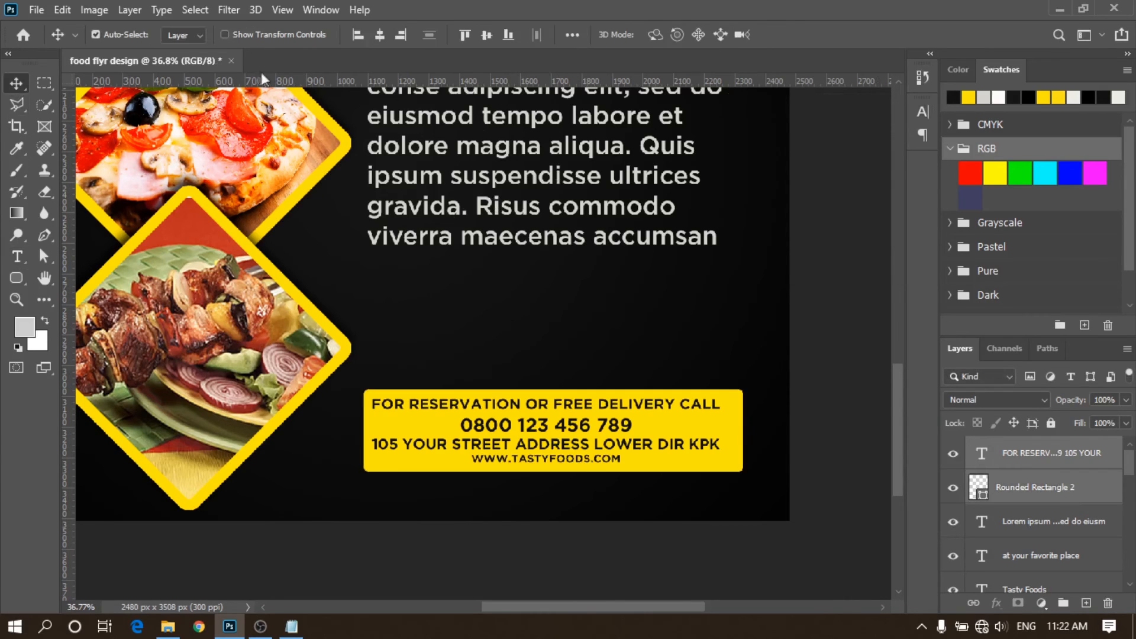
pyautogui.click(379, 36)
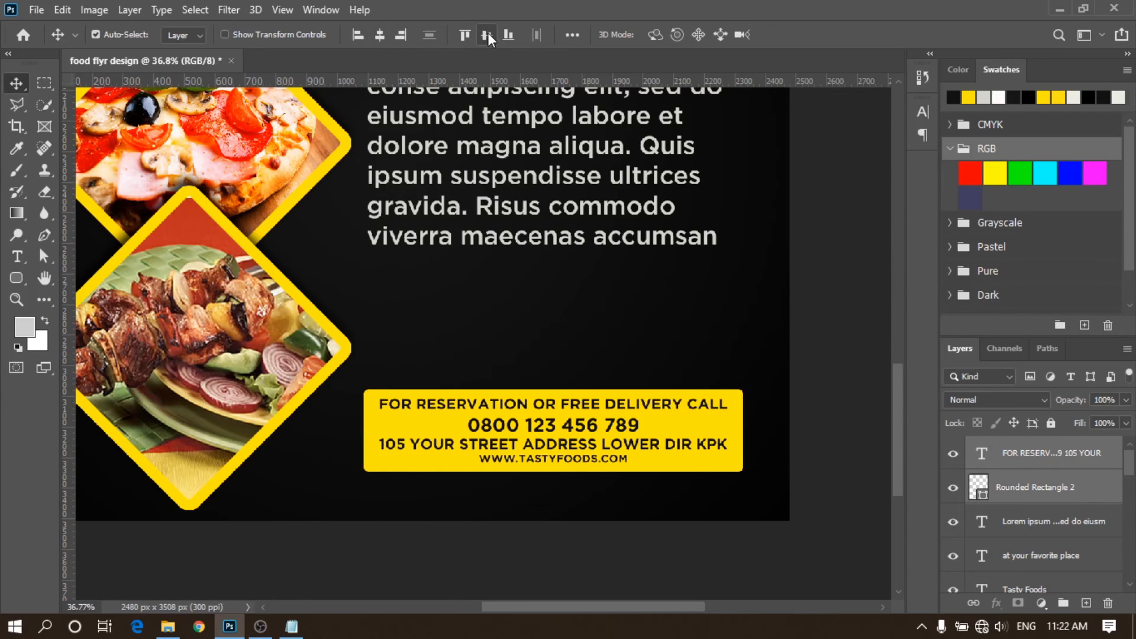
pyautogui.click(839, 273)
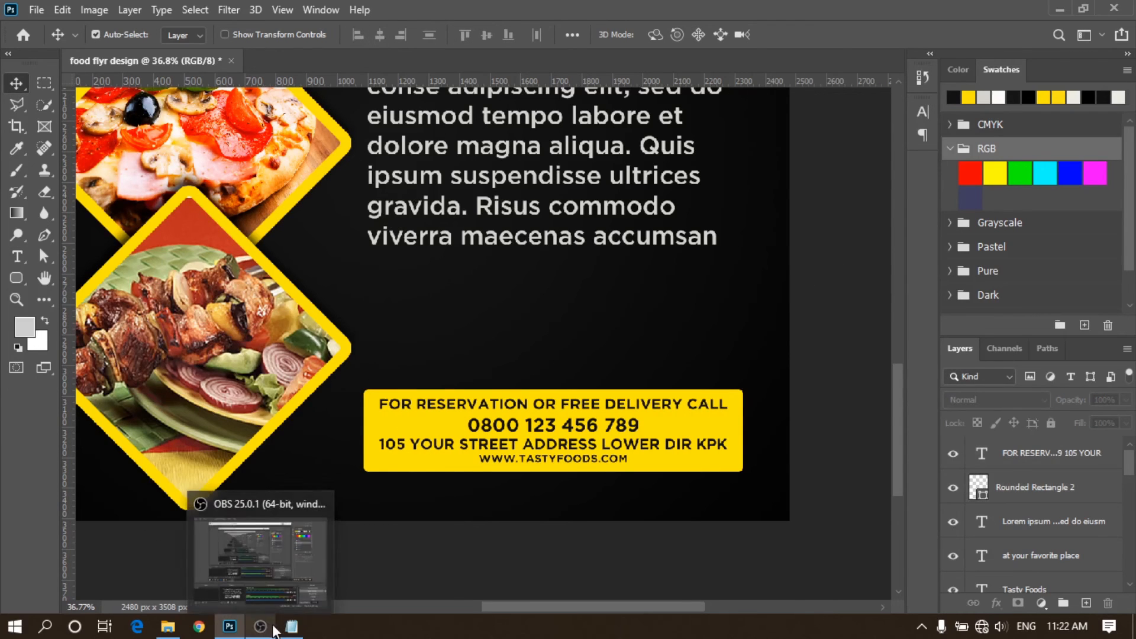
# Step: Copy the "Happy Hours" and "08:00 to 22:00" lines from the food flyer design content file in Notepad
pyautogui.press('t')
pyautogui.click(291, 631)
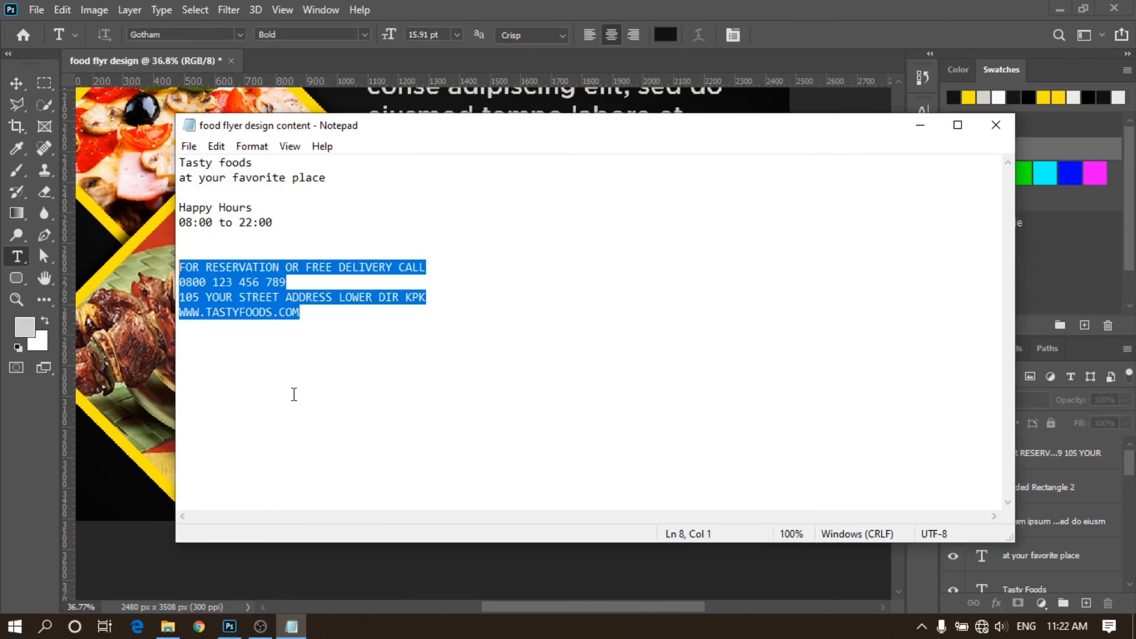
pyautogui.moveTo(271, 222); pyautogui.dragTo(176, 207)
pyautogui.rightClick(207, 218)
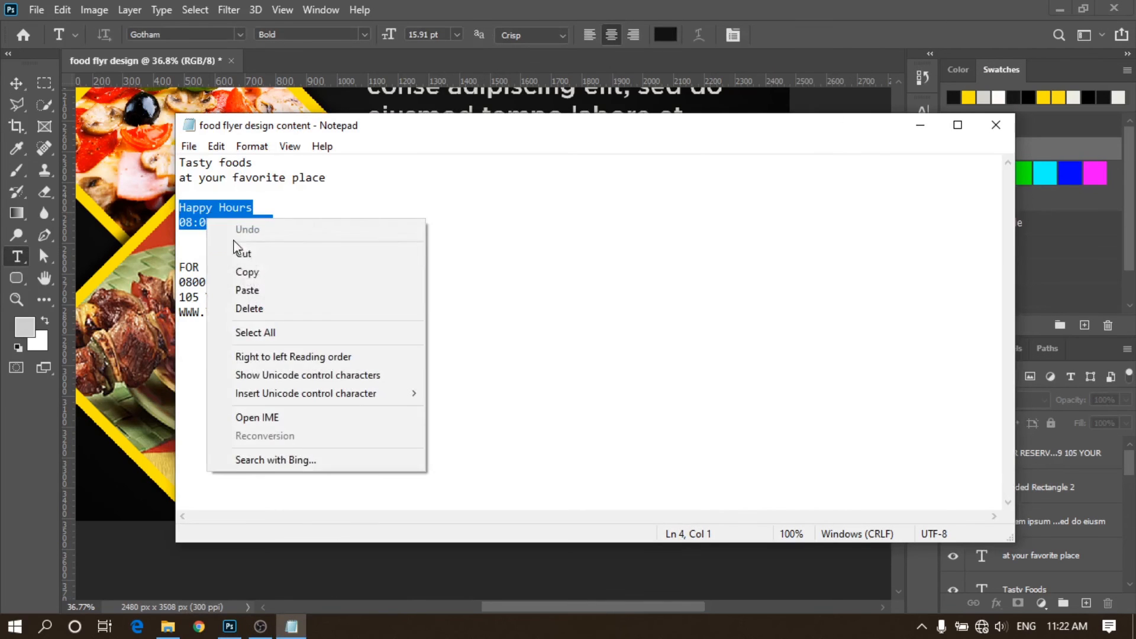
pyautogui.click(260, 277)
pyautogui.click(919, 125)
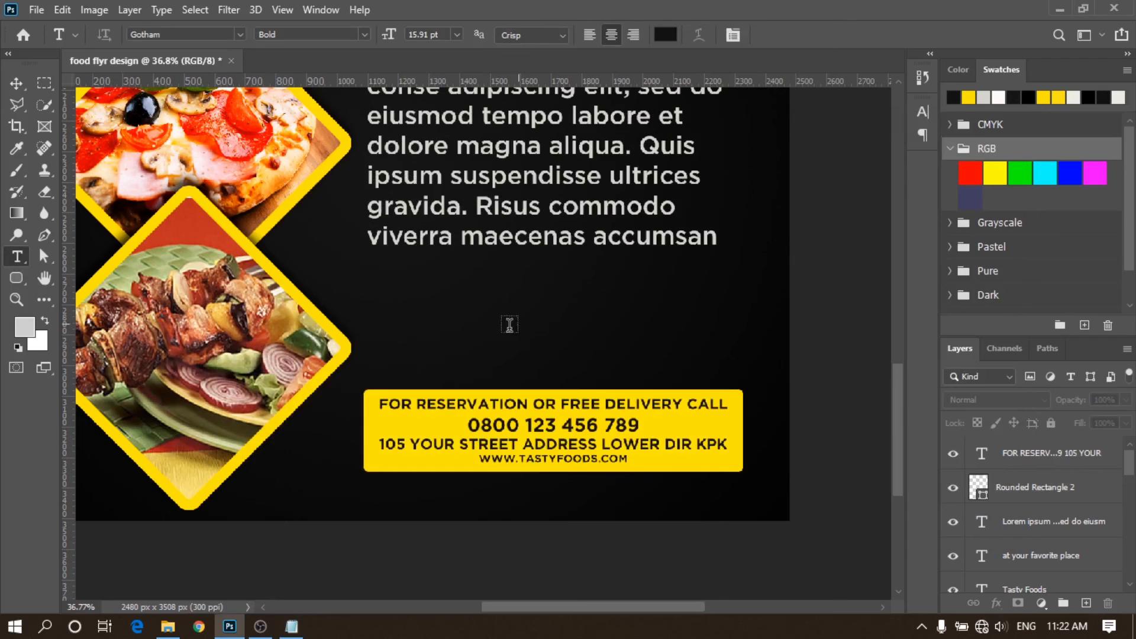
# Step: Add a text layer above the yellow box in the paragraph's light grey d5d3cd and paste the happy hours lines
pyautogui.click(427, 341)
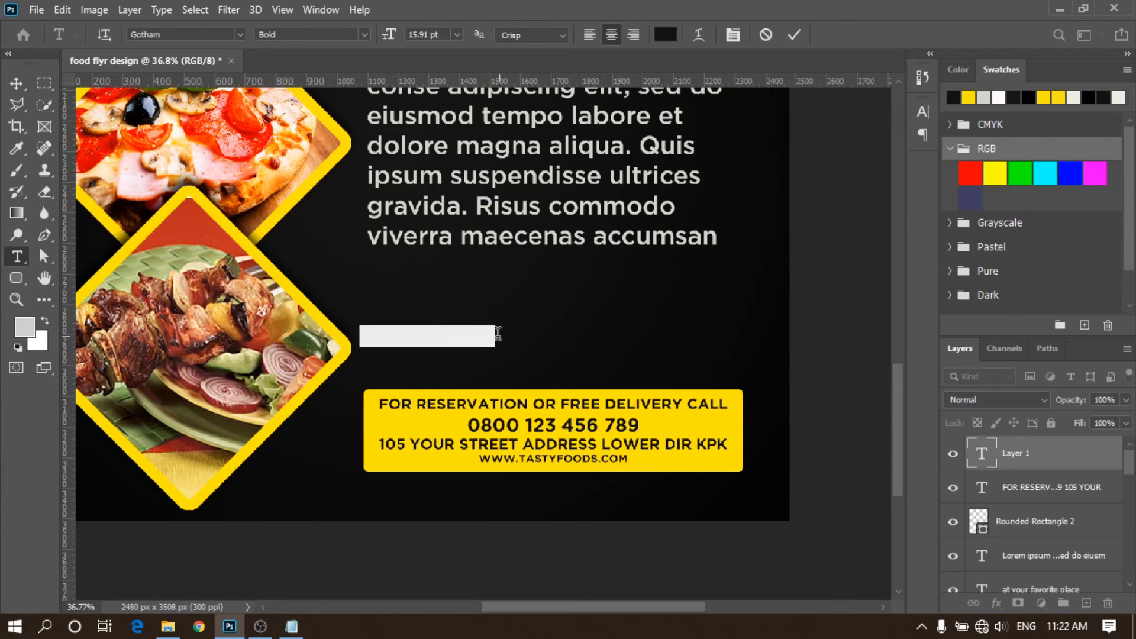
pyautogui.click(665, 35)
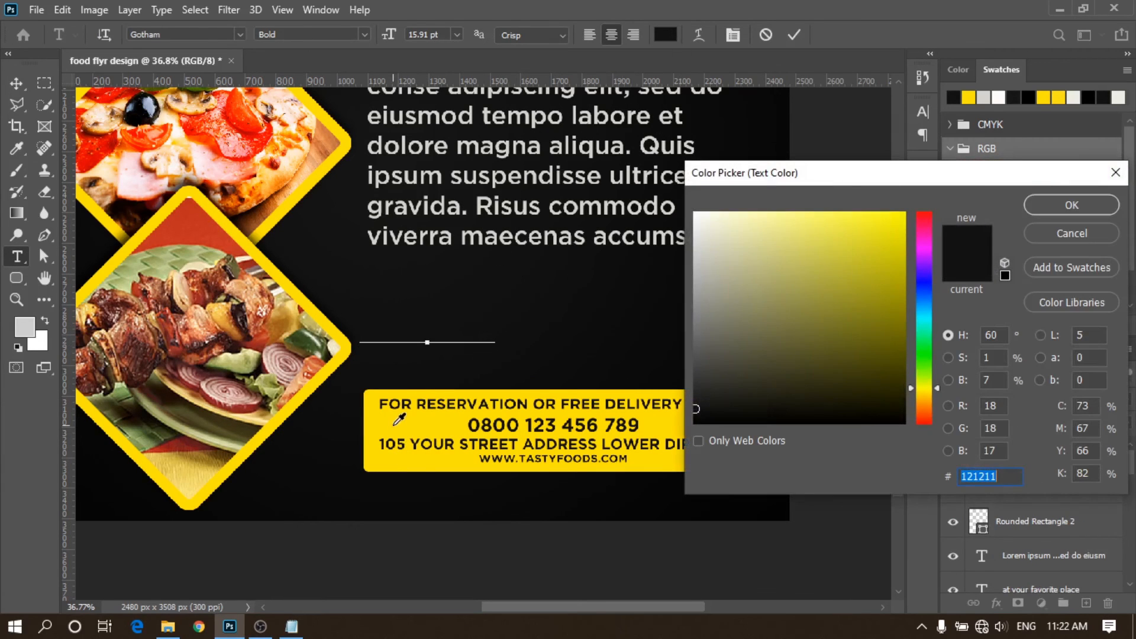
pyautogui.click(387, 208)
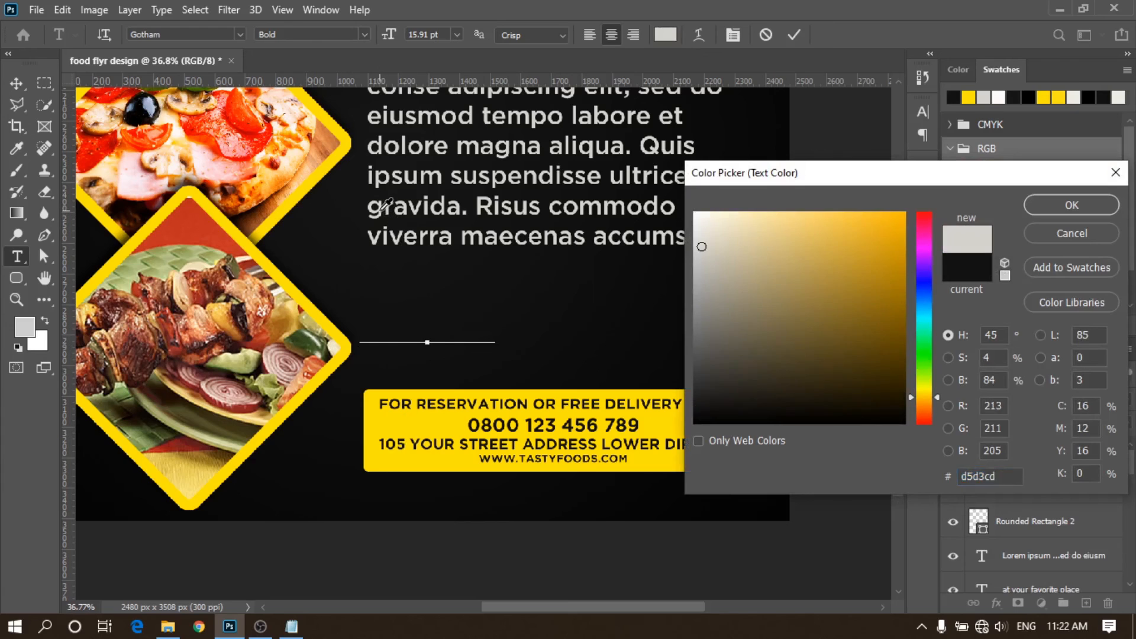
pyautogui.click(1067, 206)
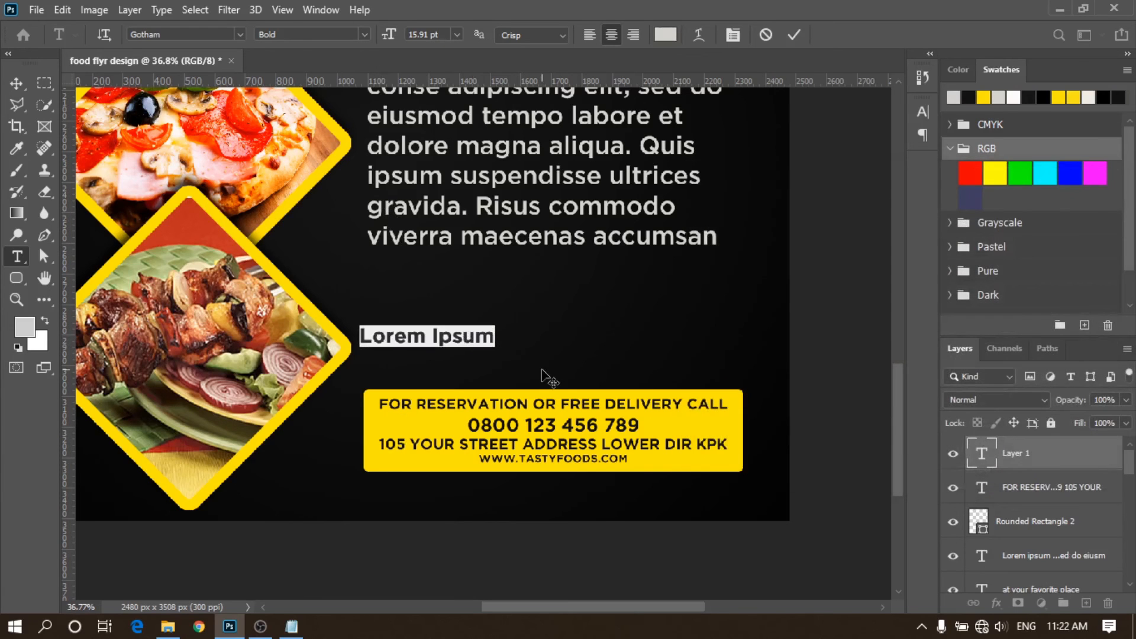
pyautogui.hotkey('ctrl', 'v')
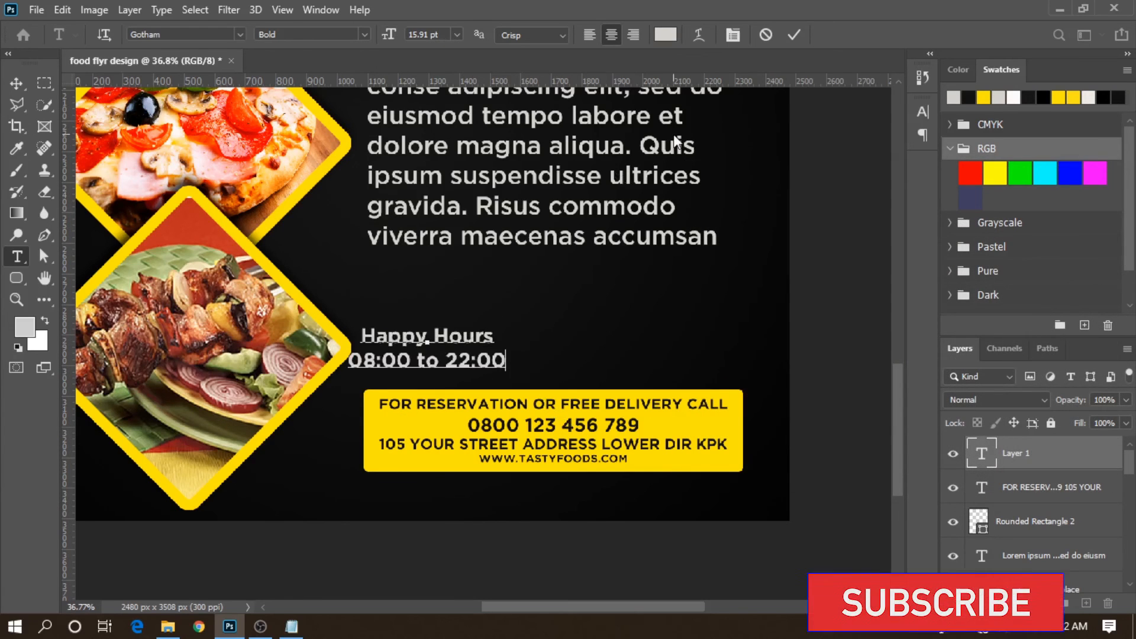
# Step: Set both happy hours lines to All Caps and commit the text
pyautogui.moveTo(506, 362); pyautogui.dragTo(354, 326)
pyautogui.click(405, 386)
pyautogui.moveTo(508, 363); pyautogui.dragTo(351, 315)
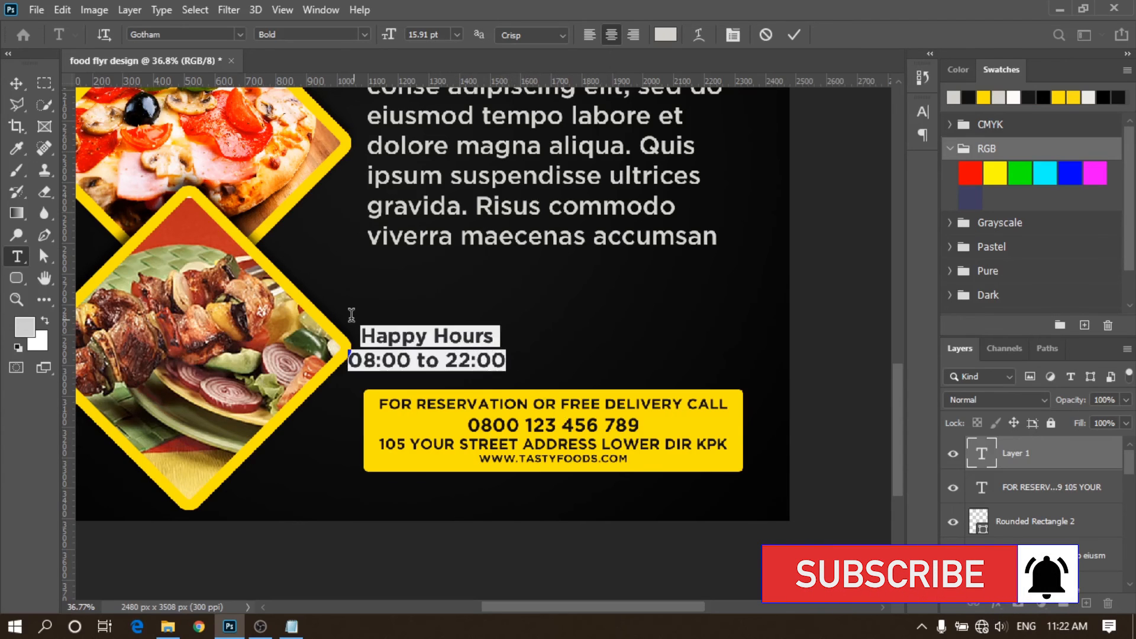
pyautogui.click(932, 118)
pyautogui.click(791, 226)
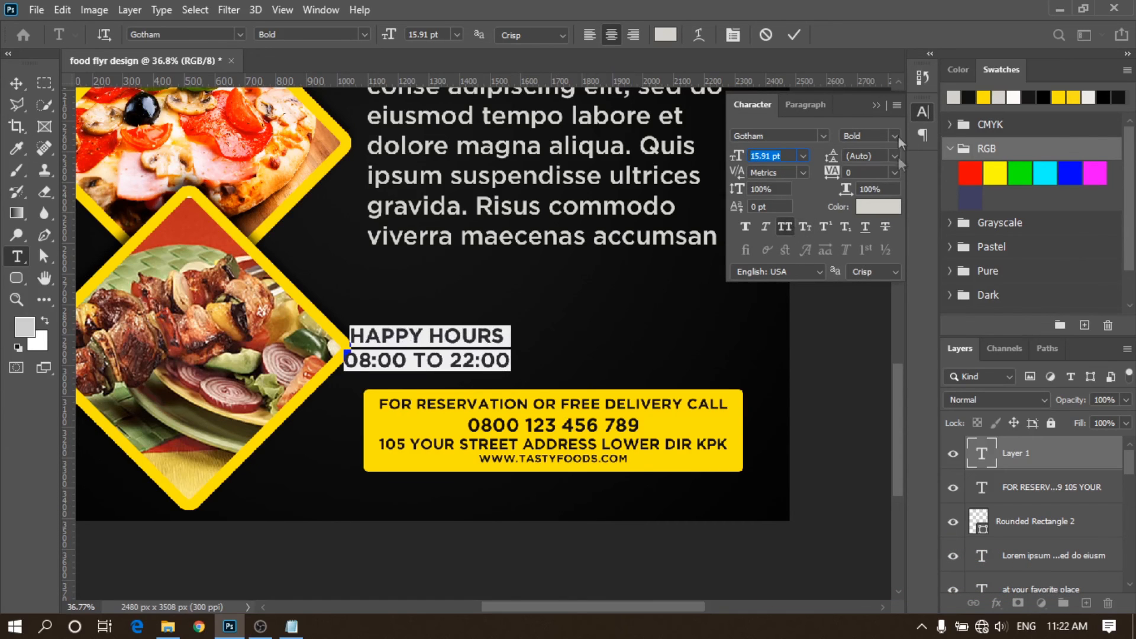
pyautogui.click(878, 105)
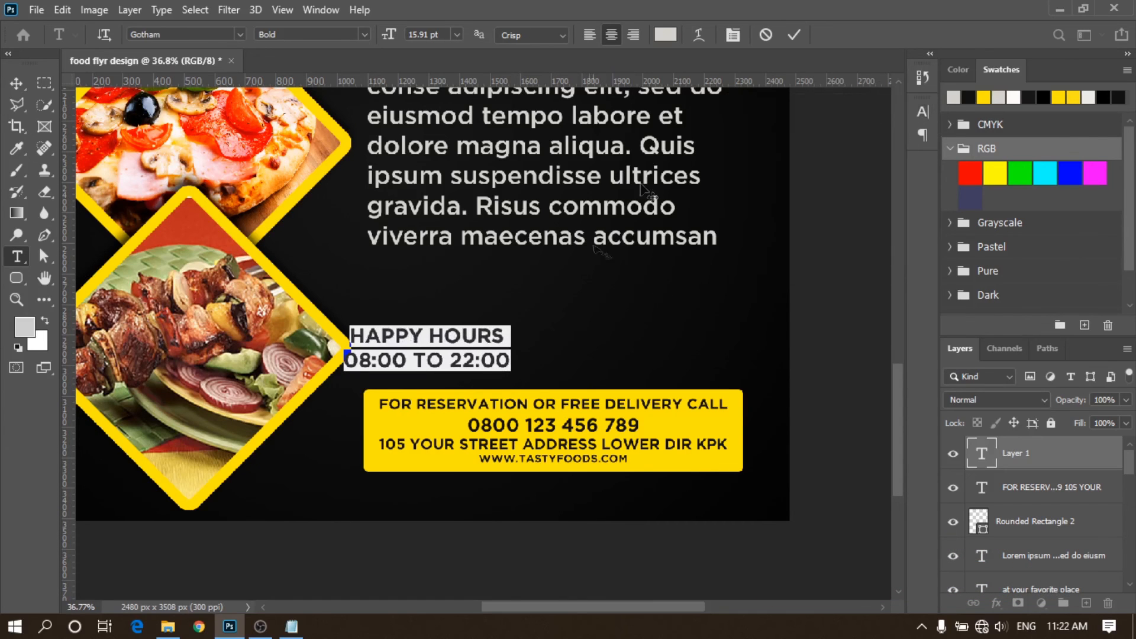
pyautogui.click(792, 37)
# Step: Move the happy hours text directly above the yellow contact box and centre it horizontally on the box
pyautogui.click(16, 84)
pyautogui.moveTo(457, 345); pyautogui.dragTo(572, 356)
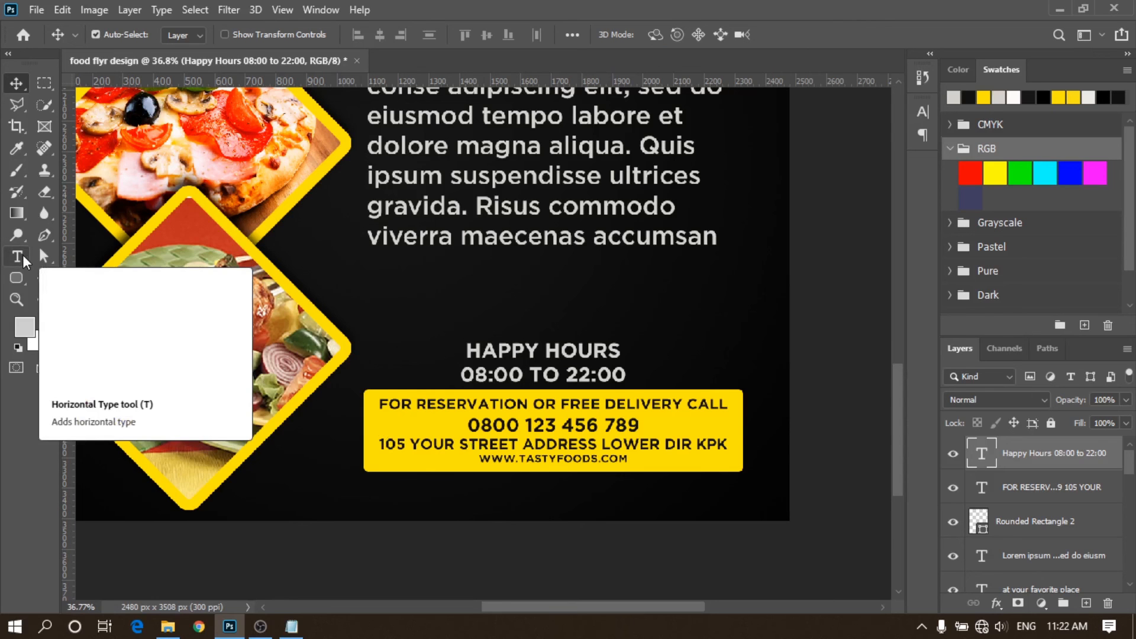
pyautogui.scroll(-2, 532, 364)
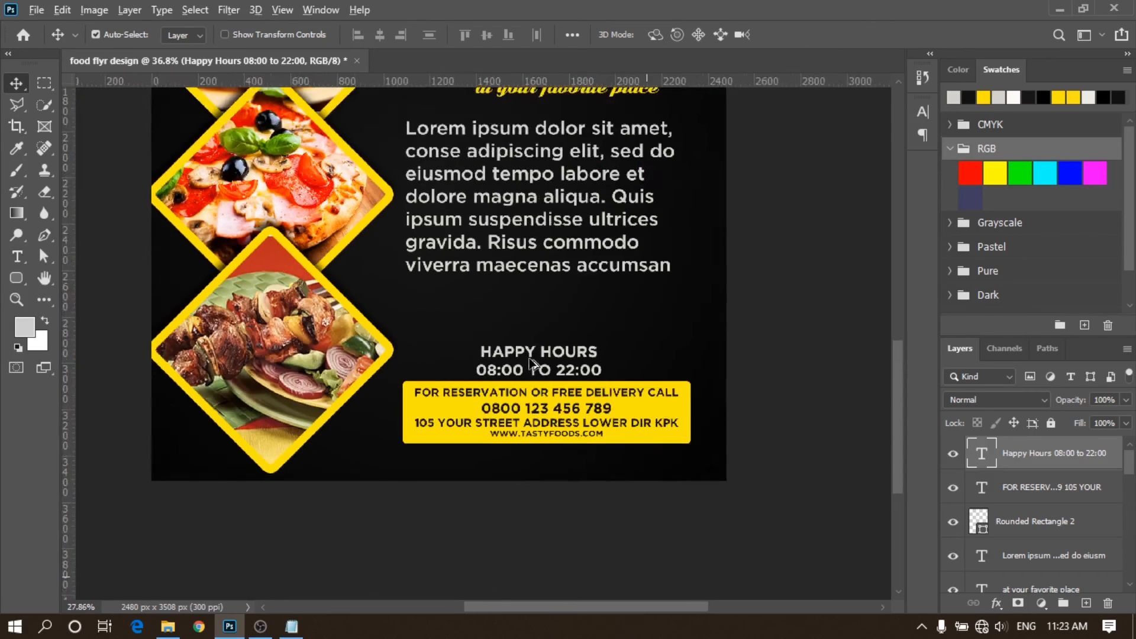
pyautogui.scroll(-1, 530, 362)
pyautogui.scroll(1, 532, 362)
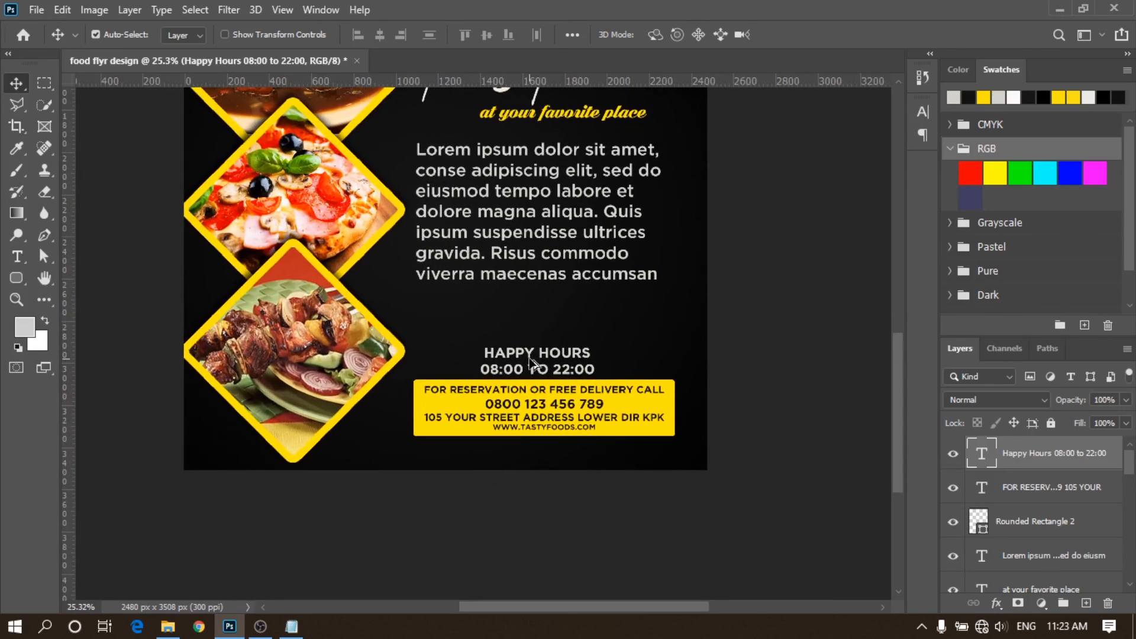
pyautogui.scroll(-5, 1035, 515)
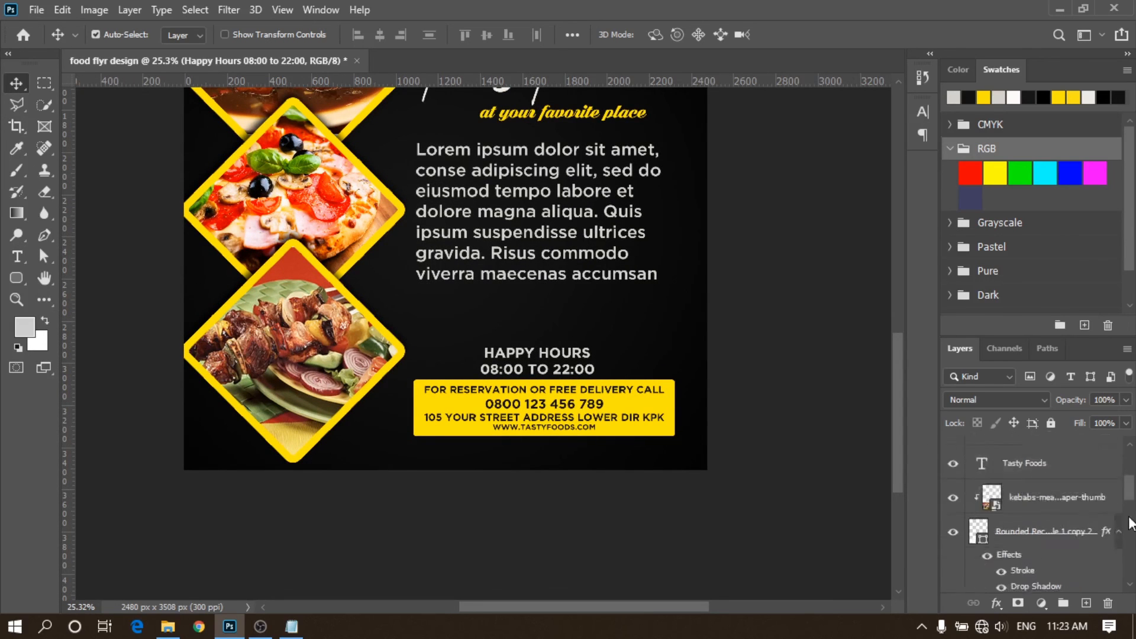
pyautogui.click(1029, 575)
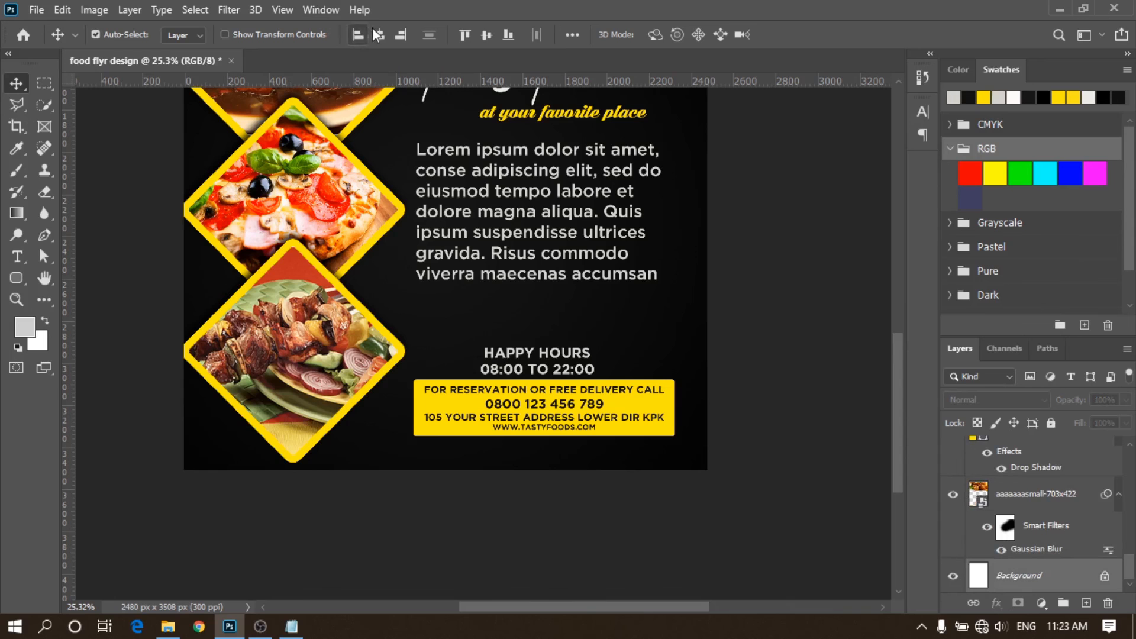
pyautogui.scroll(2, 568, 364)
pyautogui.scroll(1, 568, 365)
pyautogui.click(559, 370)
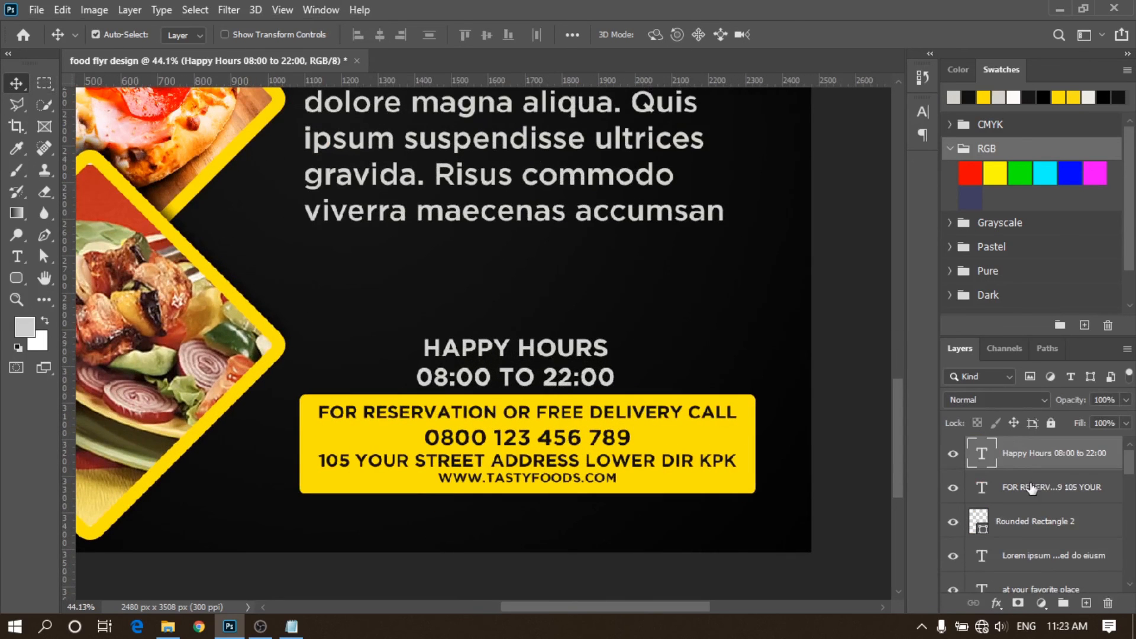
pyautogui.click(1045, 538)
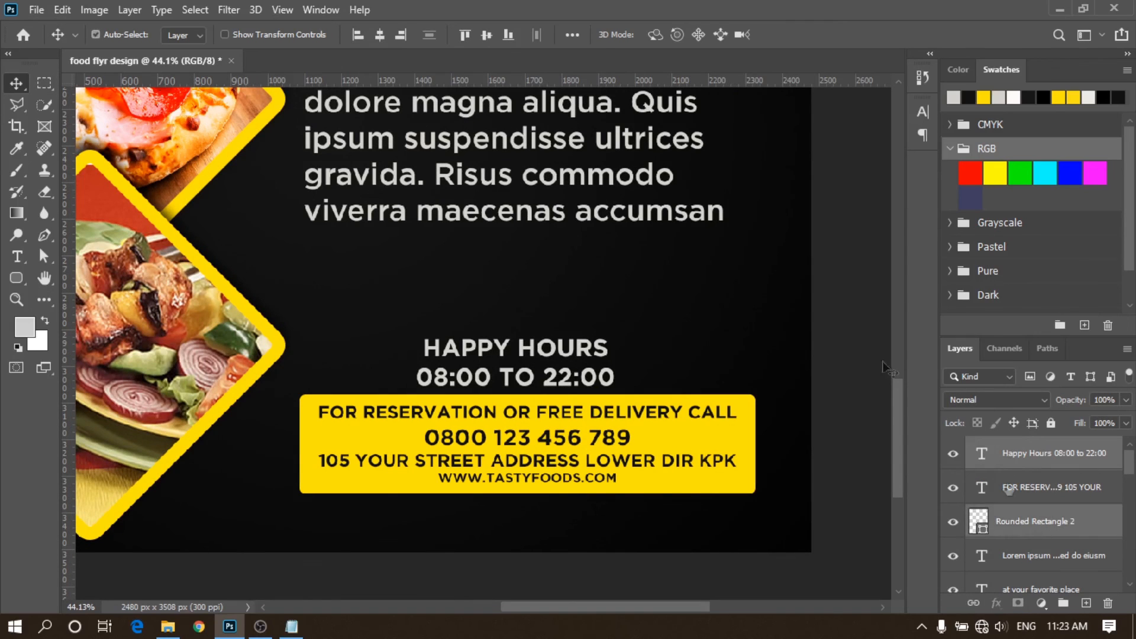
pyautogui.click(378, 36)
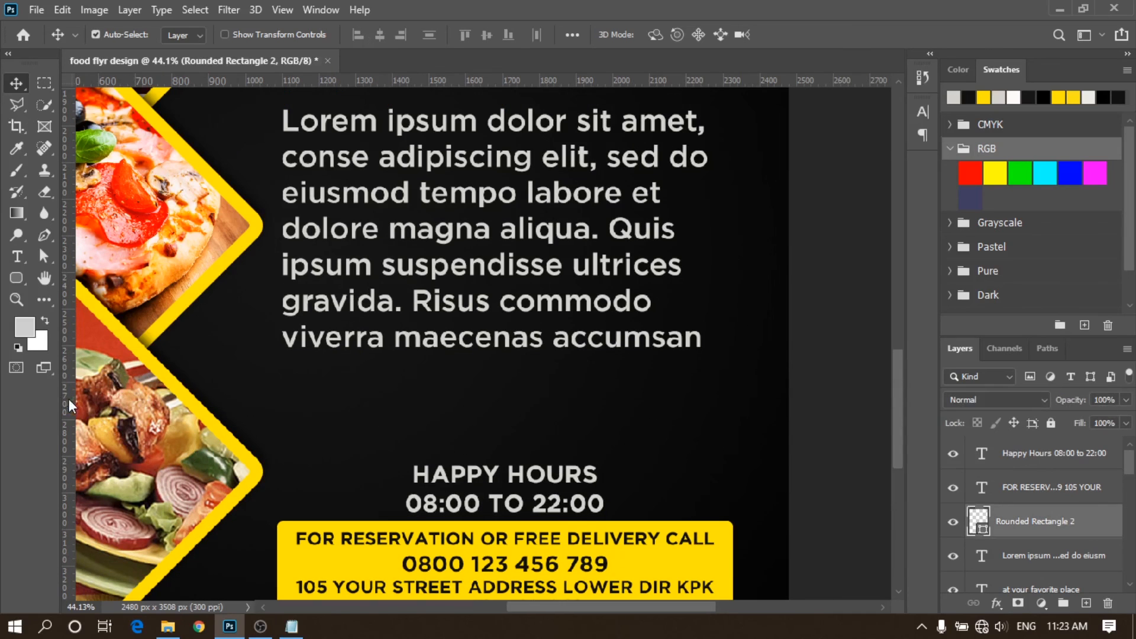
# Step: Add a vertical guide and place it along the left edge of the yellow contact box
pyautogui.moveTo(69, 406); pyautogui.dragTo(736, 489)
pyautogui.moveTo(736, 489); pyautogui.dragTo(736, 490)
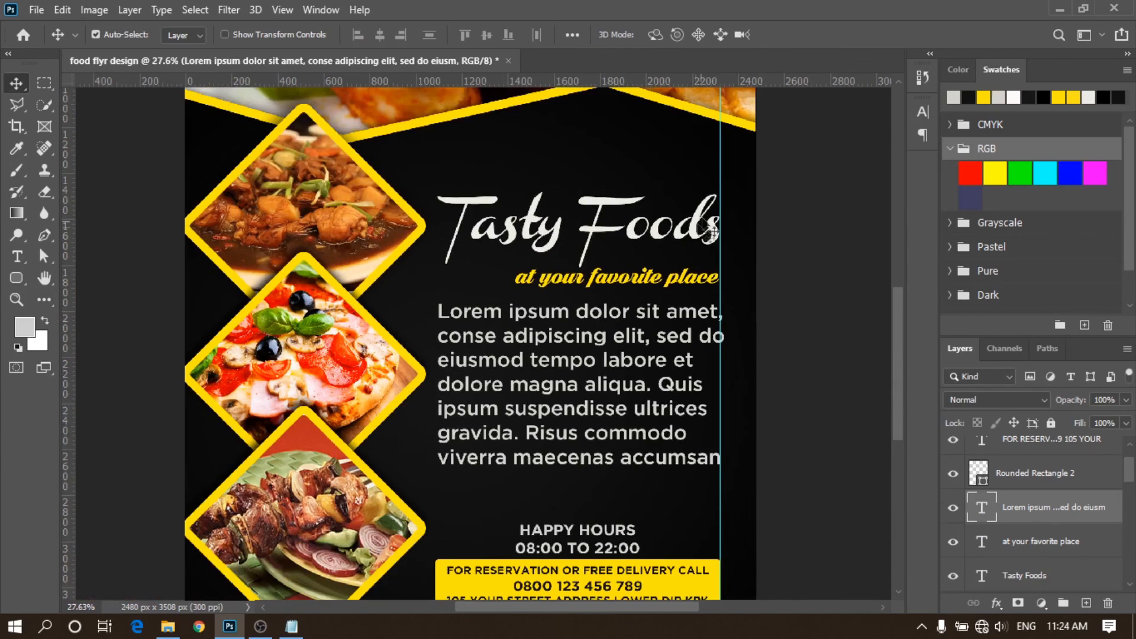
pyautogui.moveTo(710, 236); pyautogui.dragTo(436, 255)
pyautogui.click(464, 583)
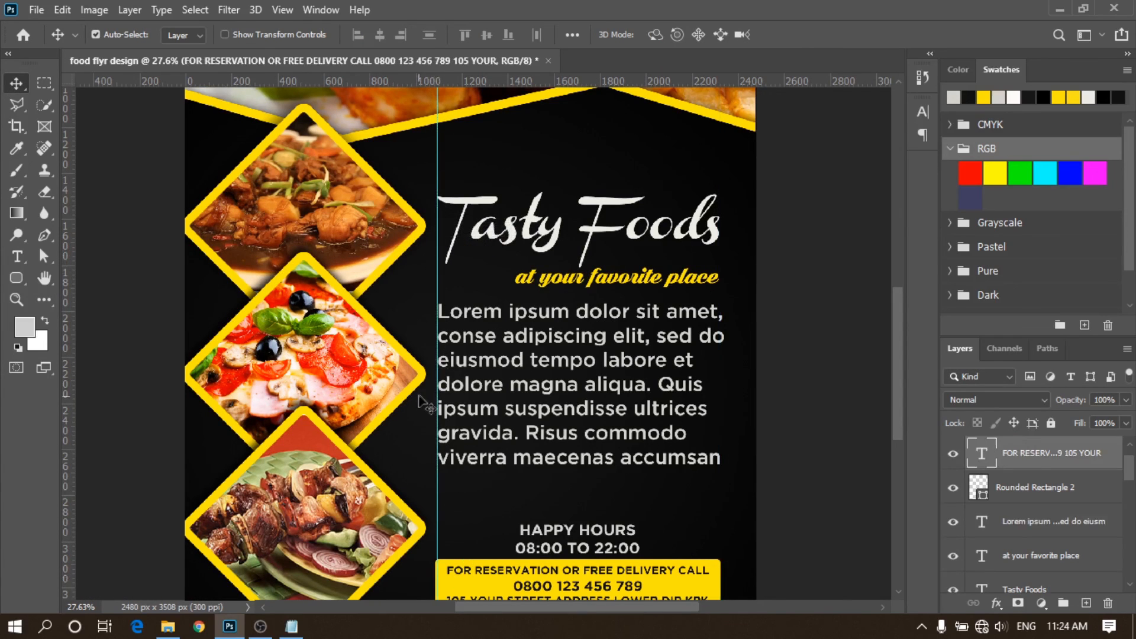
pyautogui.moveTo(436, 397); pyautogui.dragTo(435, 397)
# Step: Nudge the Lorem ipsum paragraph left until its left edge meets the vertical guide
pyautogui.scroll(1, 434, 319)
pyautogui.scroll(2, 434, 320)
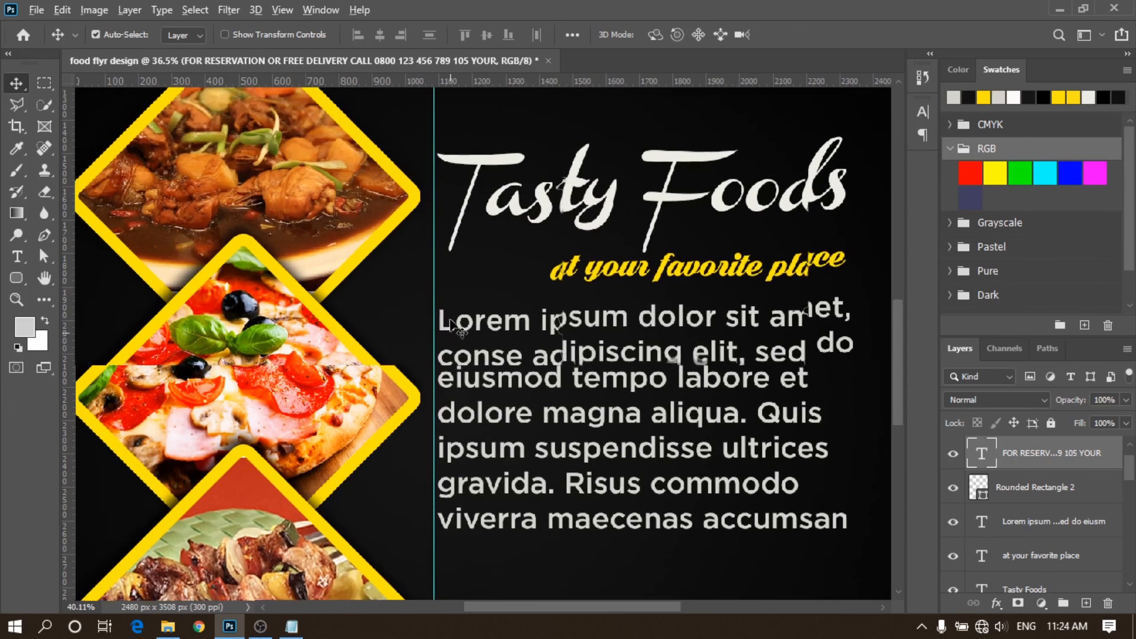
pyautogui.click(447, 328)
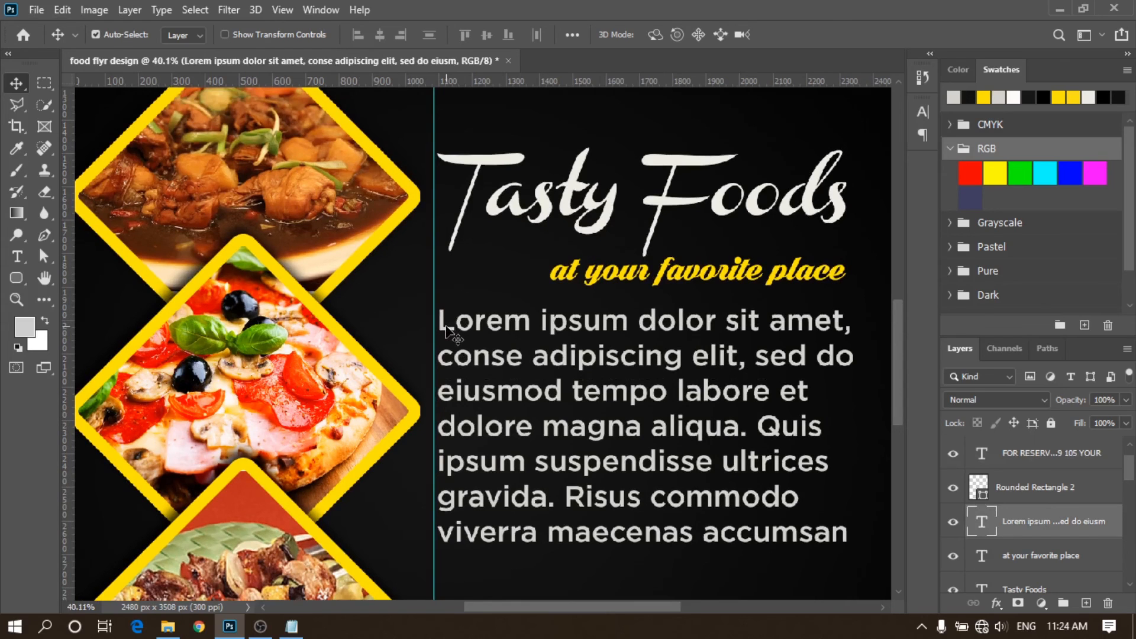
pyautogui.press('Left')
pyautogui.press('Left')
pyautogui.press('Left')
pyautogui.press('Left')
pyautogui.press('Left')
pyautogui.press('Left')
pyautogui.press('Left')
pyautogui.press('Left')
pyautogui.press('Left')
pyautogui.press('Left')
pyautogui.press('Left')
pyautogui.press('Left')
pyautogui.press('Left')
pyautogui.press('Left')
pyautogui.press('Left')
pyautogui.press('Left')
pyautogui.press('Left')
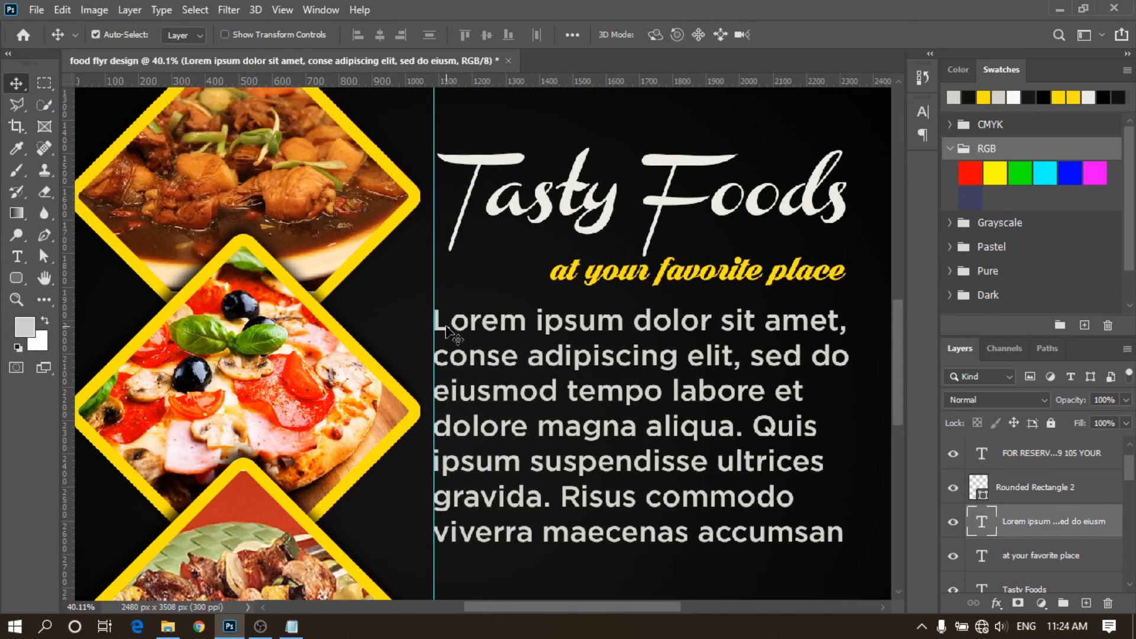
pyautogui.press('Left')
pyautogui.press('Left')
pyautogui.press('Left')
pyautogui.press('Left')
pyautogui.press('Left')
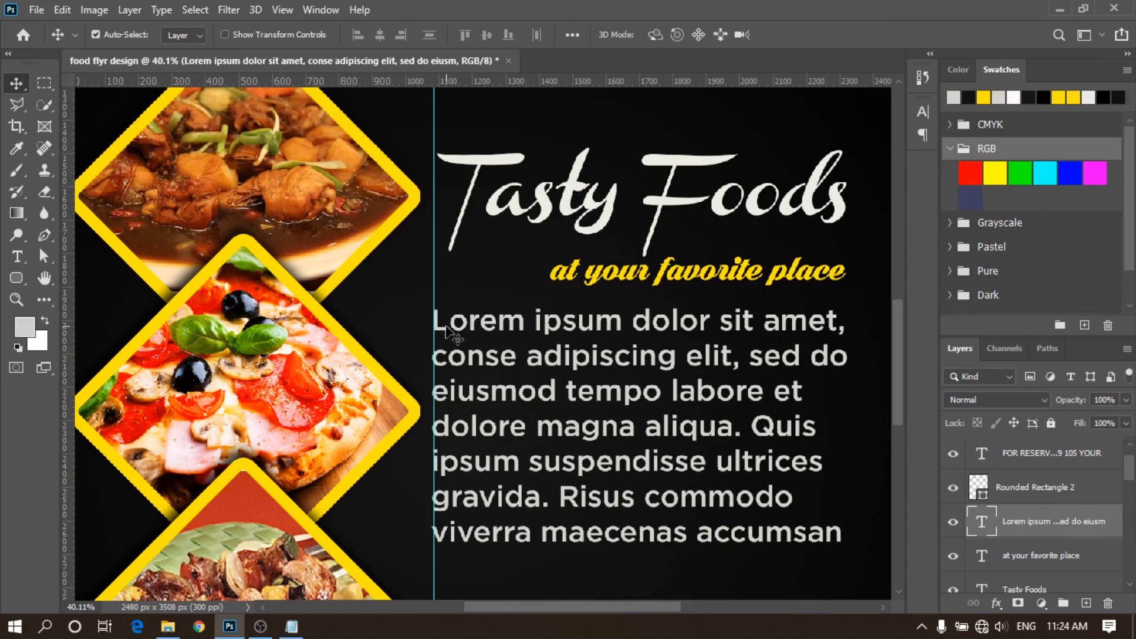
# Step: Nudge the "Tasty Foods" title left until it starts at the vertical guide
pyautogui.click(480, 160)
pyautogui.press('Left')
pyautogui.press('Left')
pyautogui.press('Left')
pyautogui.press('Left')
pyautogui.press('Left')
pyautogui.press('Left')
pyautogui.press('Left')
pyautogui.press('Left')
pyautogui.press('Left')
pyautogui.press('Left')
pyautogui.press('Left')
pyautogui.press('Left')
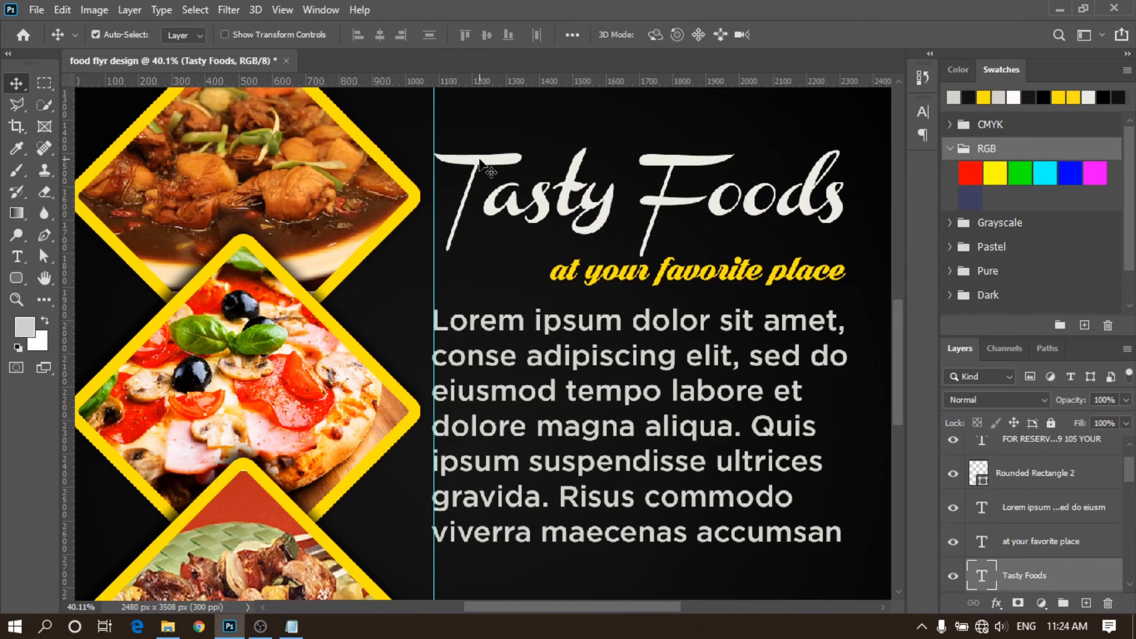
# Step: Nudge the "at your favorite place" tagline slightly left to match the title's right end
pyautogui.click(572, 282)
pyautogui.press('Left')
pyautogui.press('Left')
pyautogui.press('Left')
pyautogui.press('Left')
pyautogui.press('Left')
pyautogui.press('Left')
pyautogui.press('Left')
pyautogui.press('Left')
pyautogui.press('Left')
pyautogui.press('Left')
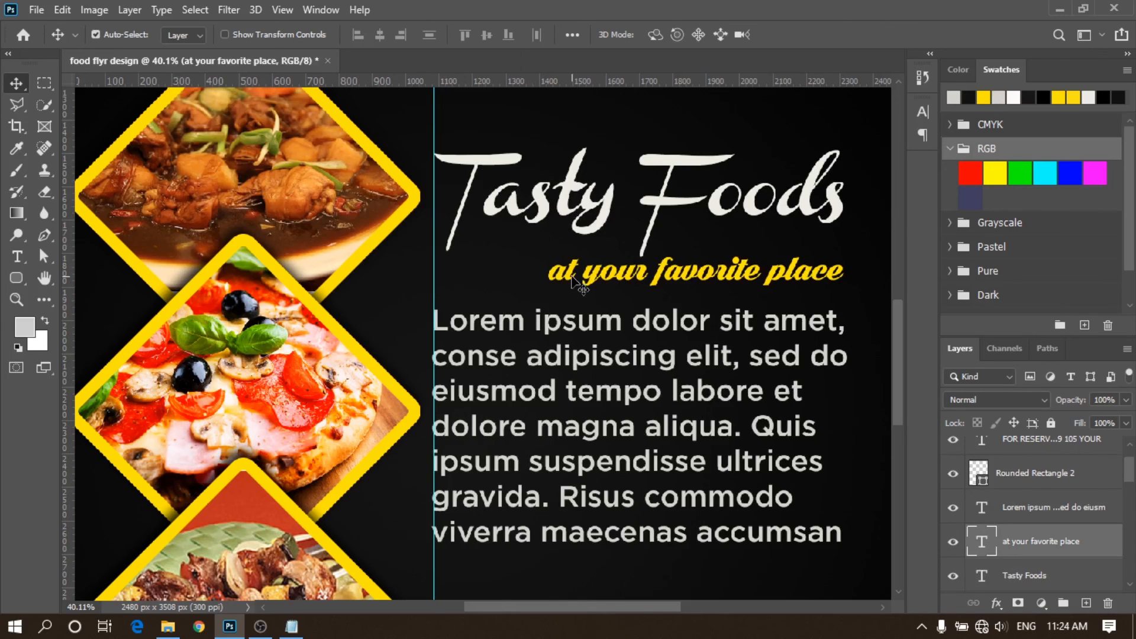
pyautogui.press('Left')
pyautogui.press('Left')
pyautogui.press('Left')
pyautogui.press('Left')
pyautogui.press('Left')
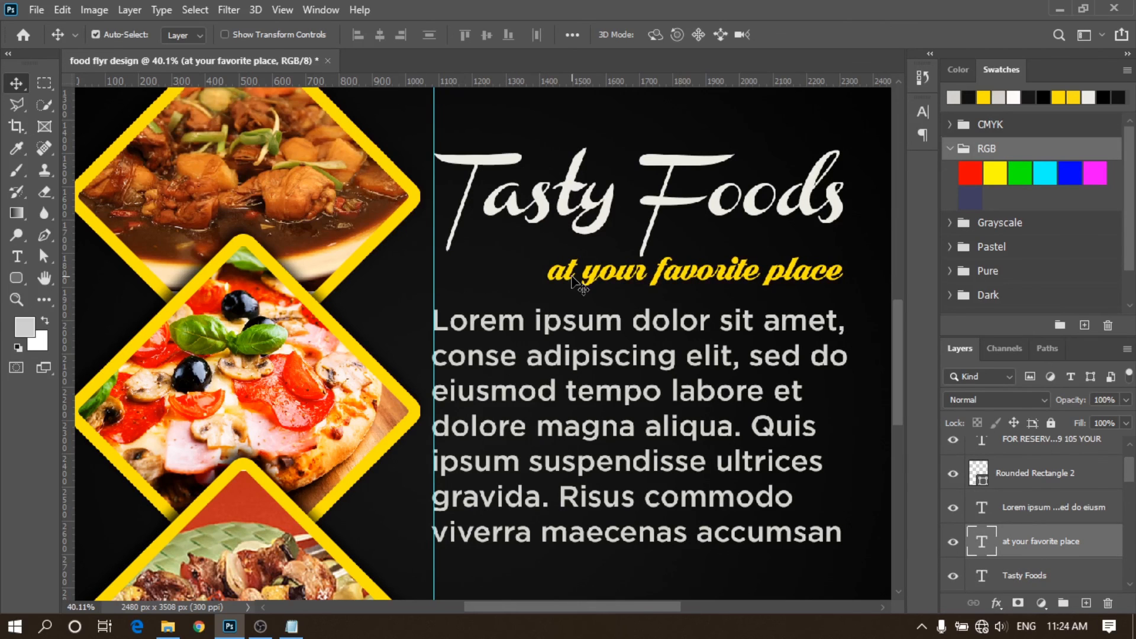
# Step: Try left-aligning the tagline with the vertical guide, undo that move and deselect the tagline layer
pyautogui.moveTo(571, 281); pyautogui.dragTo(459, 281)
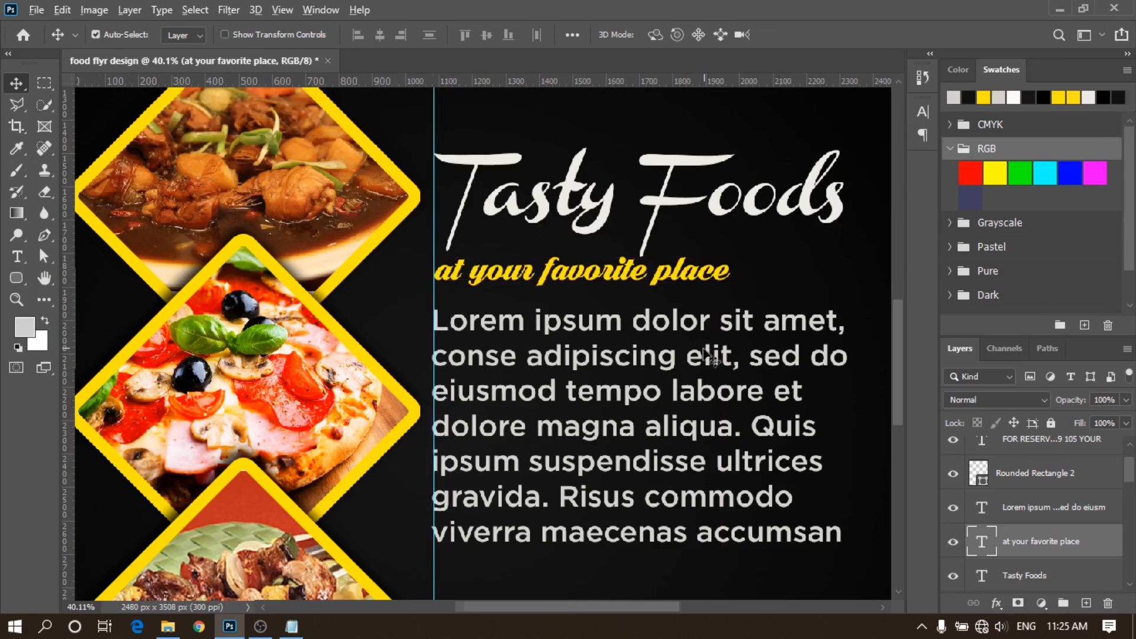
pyautogui.scroll(-5, 704, 363)
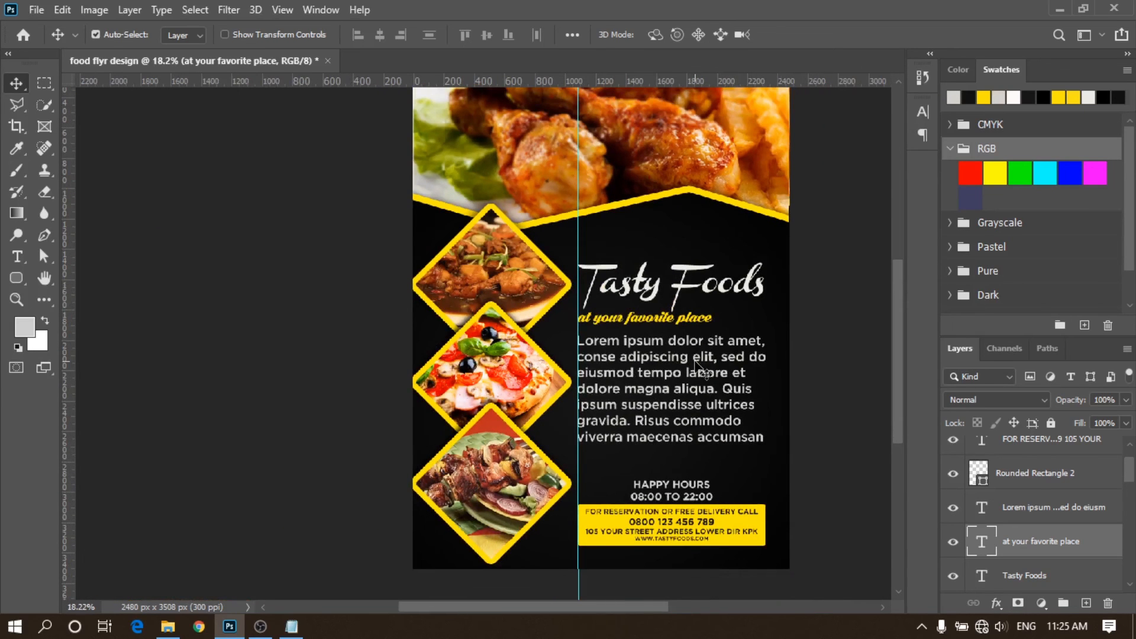
pyautogui.hotkey('ctrl', 'z')
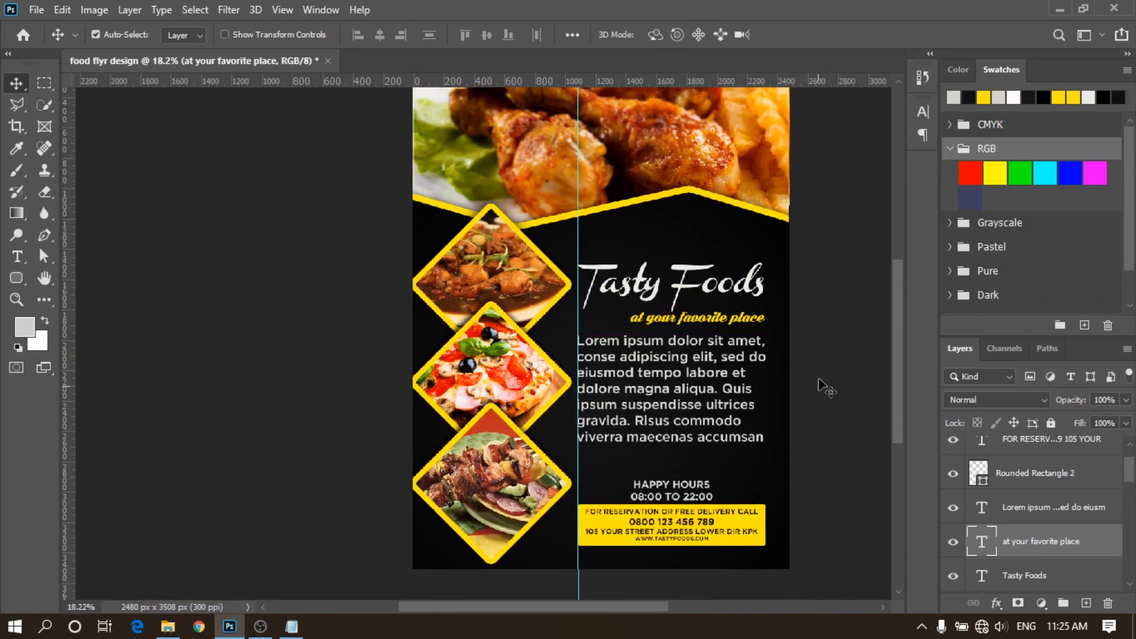
pyautogui.click(822, 346)
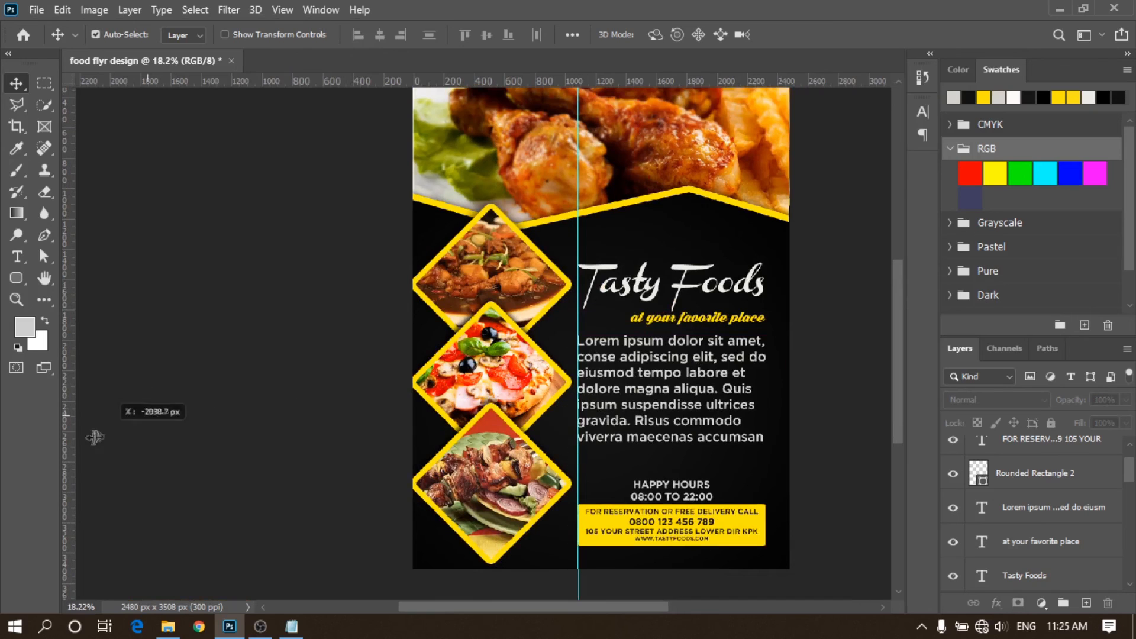
pyautogui.scroll(-2, 291, 436)
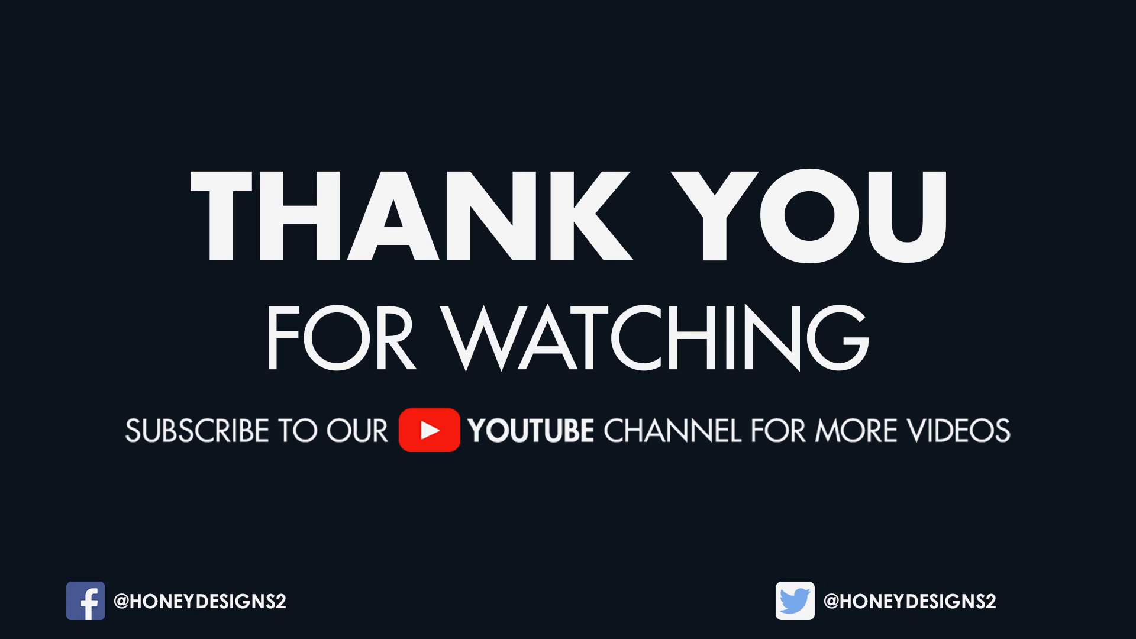